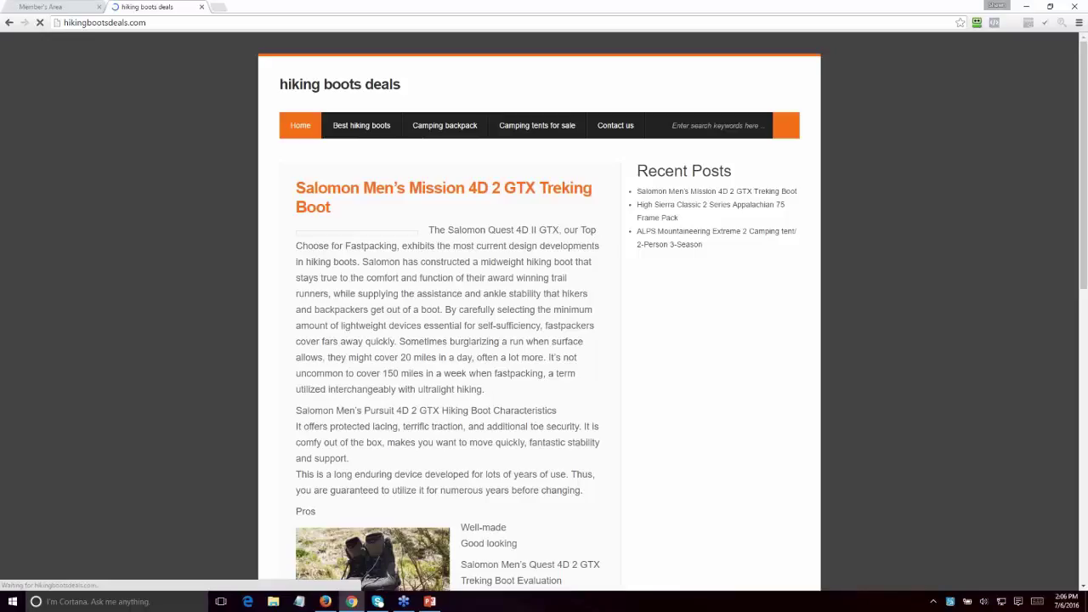
# Review the hikingbootsdeals.com home page down to its footer, and check on the running WebFire site analysis.
pyautogui.scroll(-5, 539, 314)
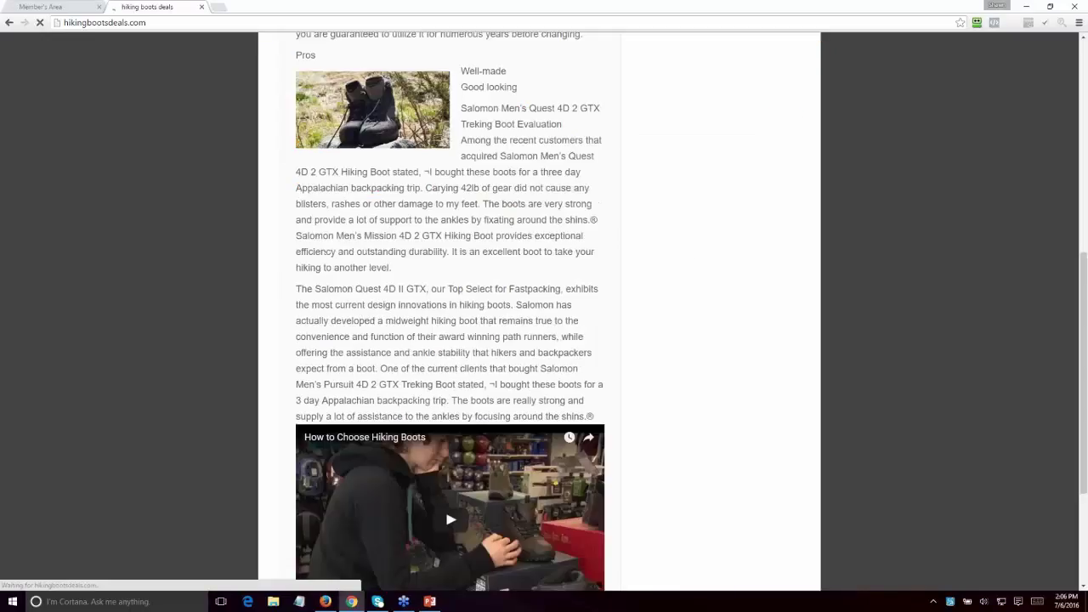
pyautogui.scroll(-3, 539, 315)
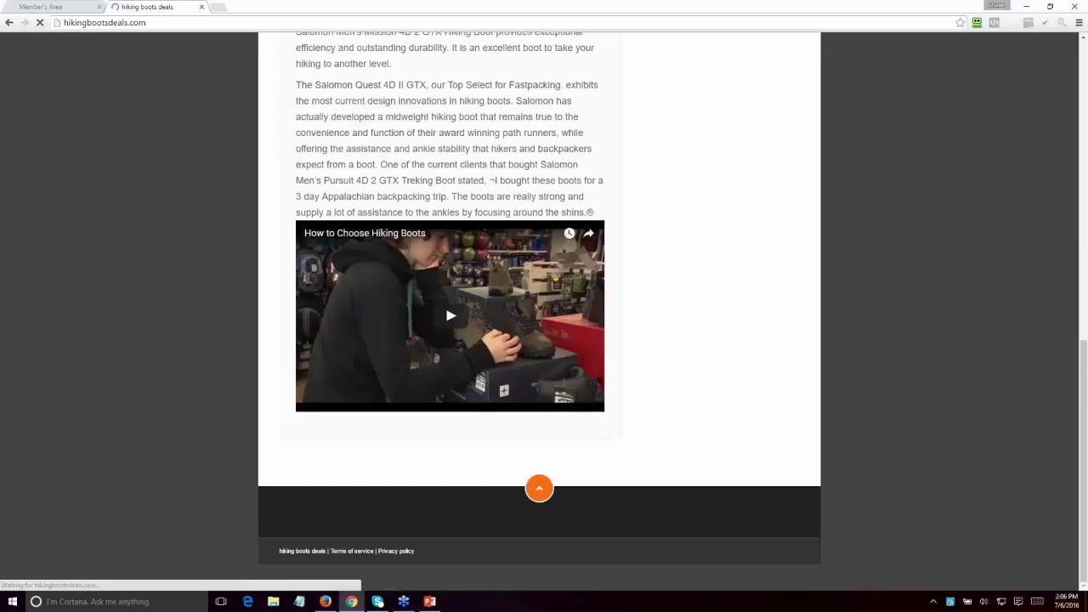
pyautogui.scroll(8, 539, 315)
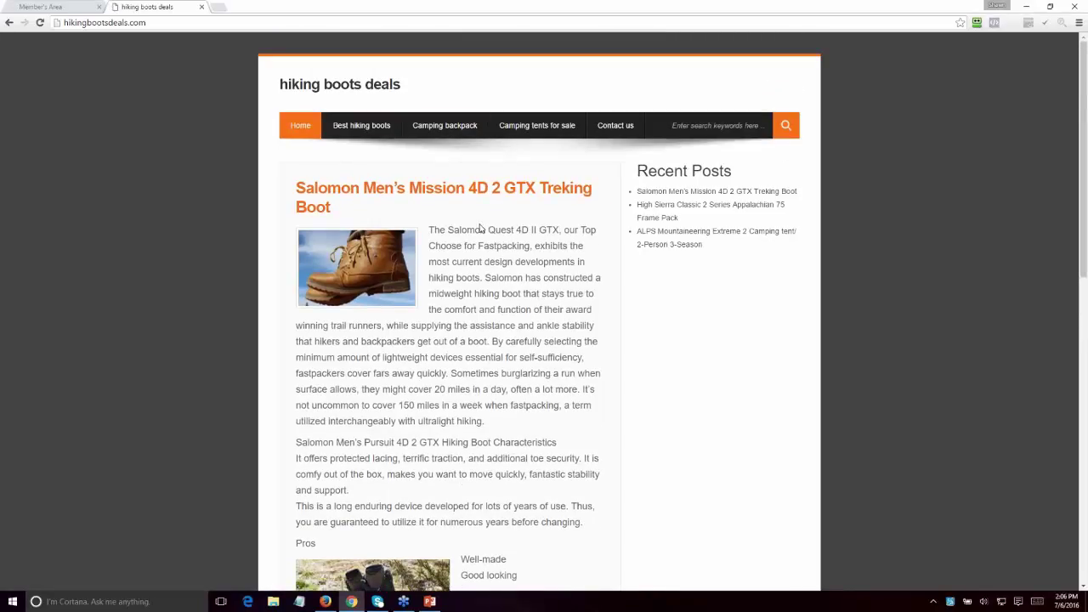
pyautogui.scroll(-6, 481, 227)
pyautogui.scroll(-3, 539, 311)
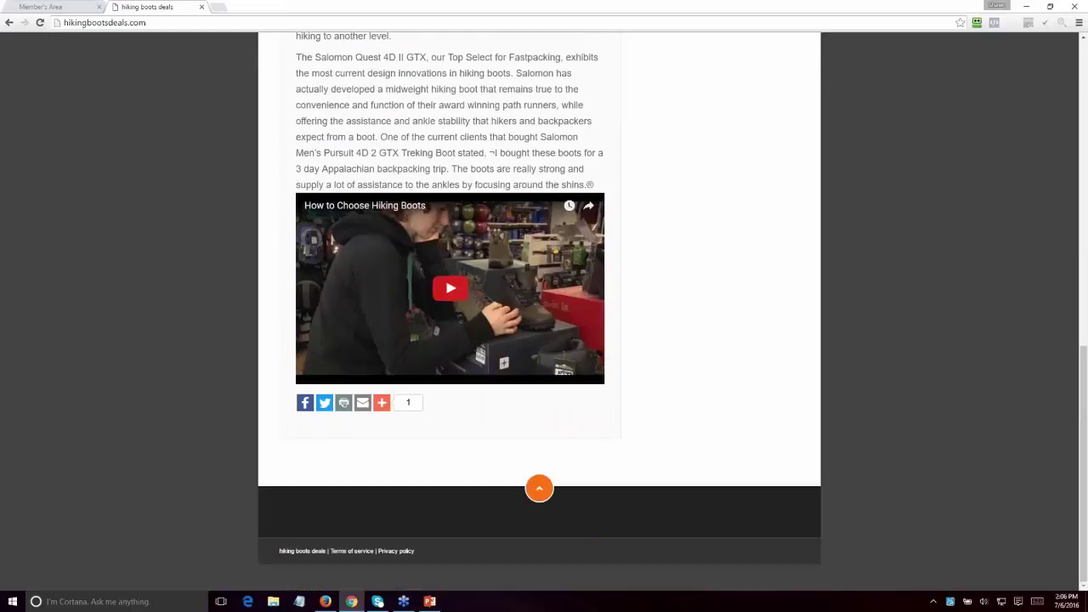
pyautogui.scroll(9, 539, 314)
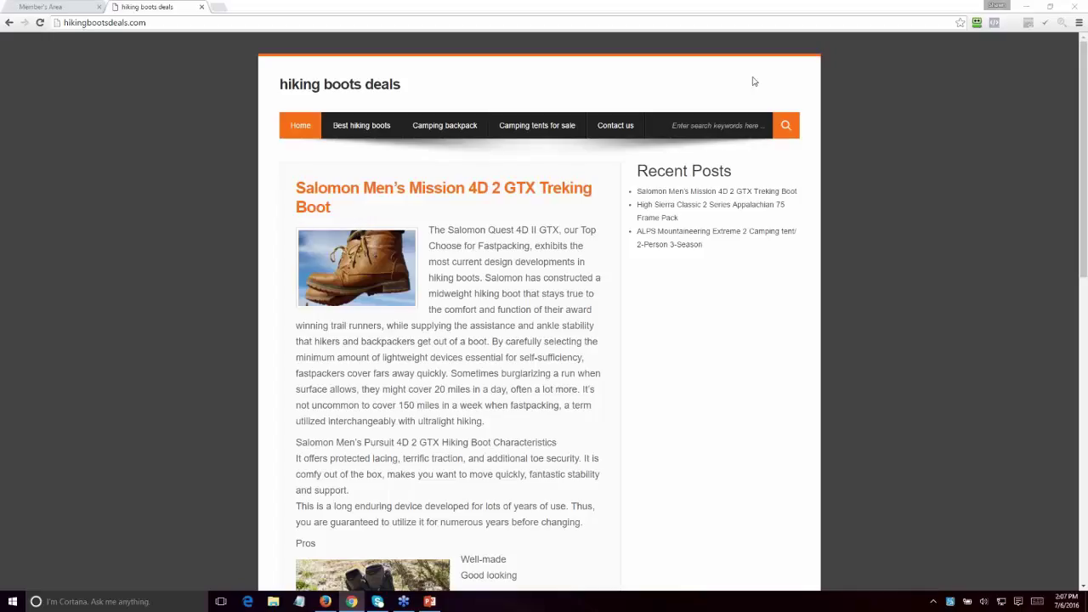
pyautogui.click(45, 5)
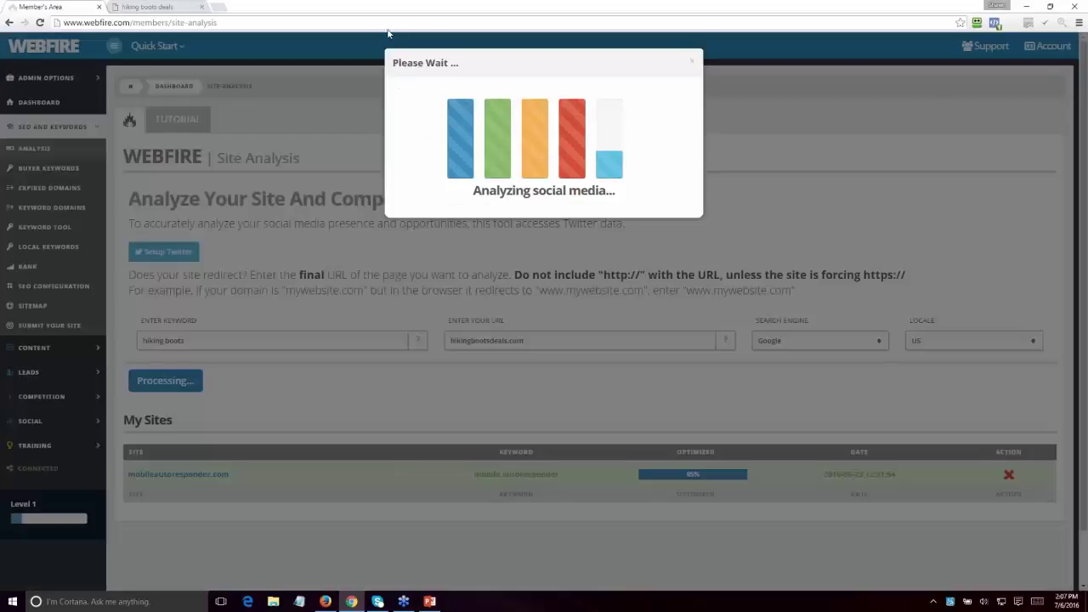
# Search Google in a new tab for the home page's article title, "Salomon Men's Mission 4D 2 GTX Treking Boot", and look through the results.
pyautogui.click(147, 7)
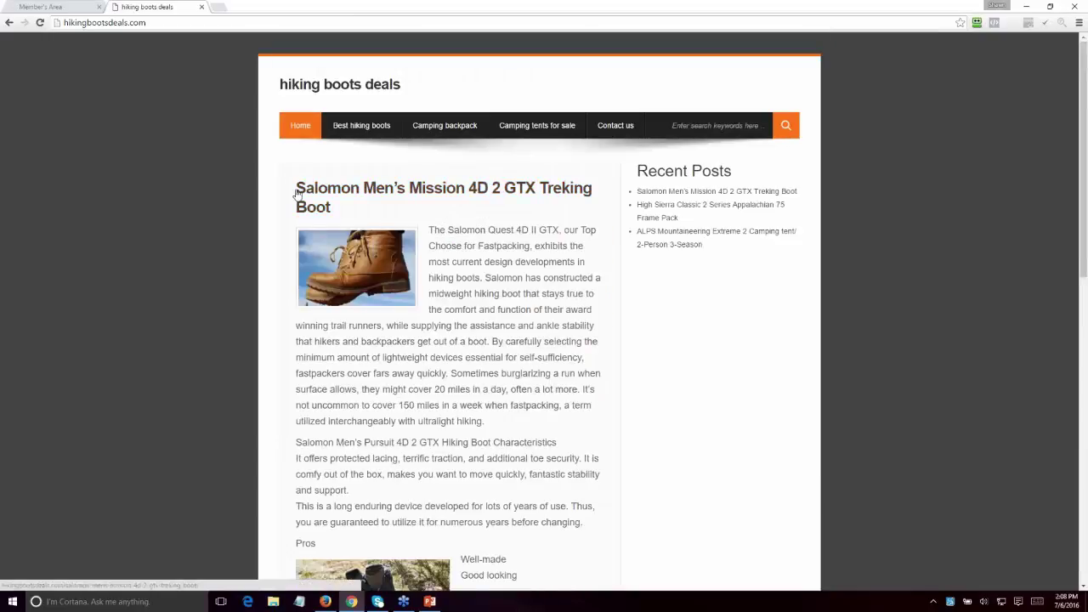
pyautogui.moveTo(294, 190); pyautogui.dragTo(360, 206)
pyautogui.hotkey('ctrl', 'c')
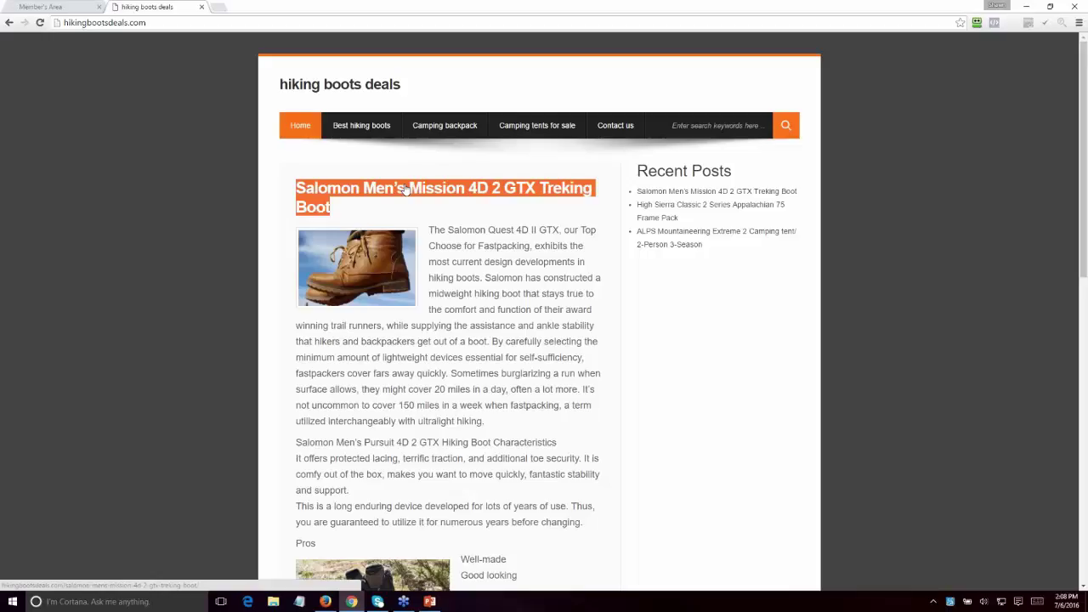
pyautogui.click(231, 59)
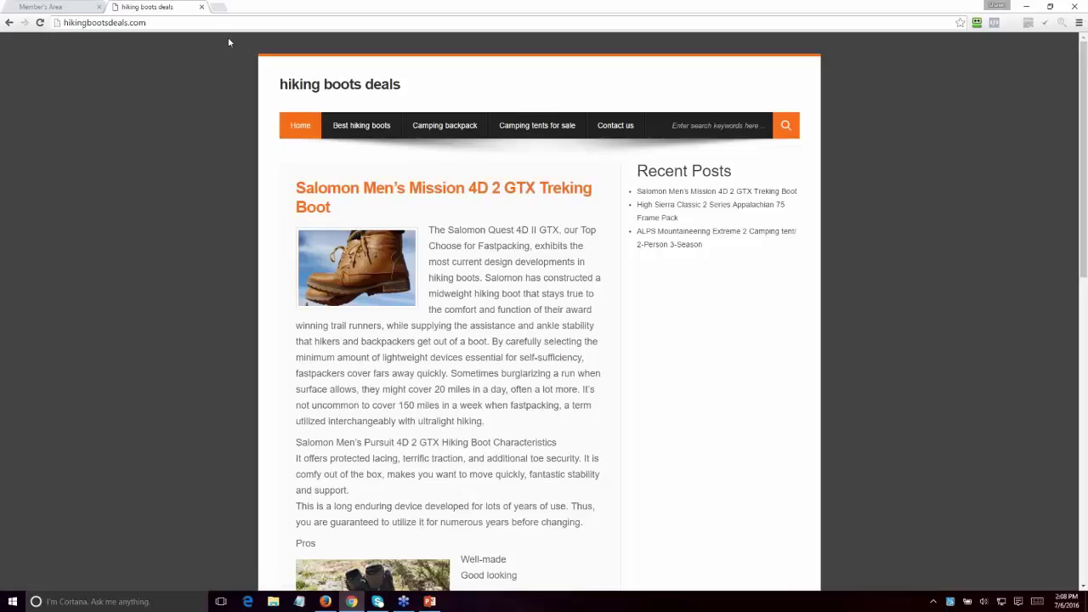
pyautogui.click(218, 7)
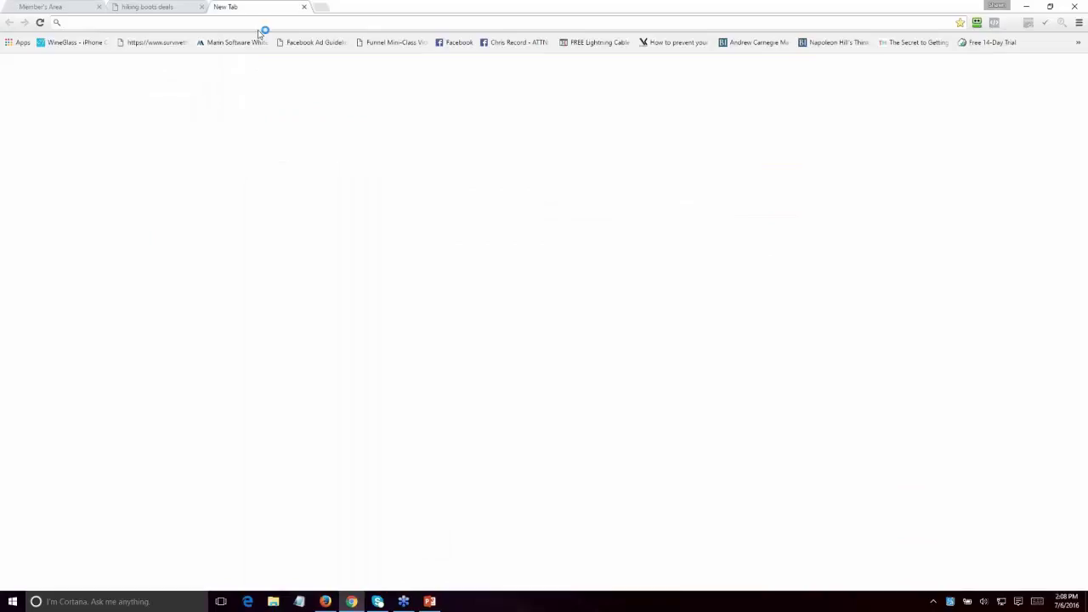
pyautogui.hotkey('ctrl', 'v')
pyautogui.press('Return')
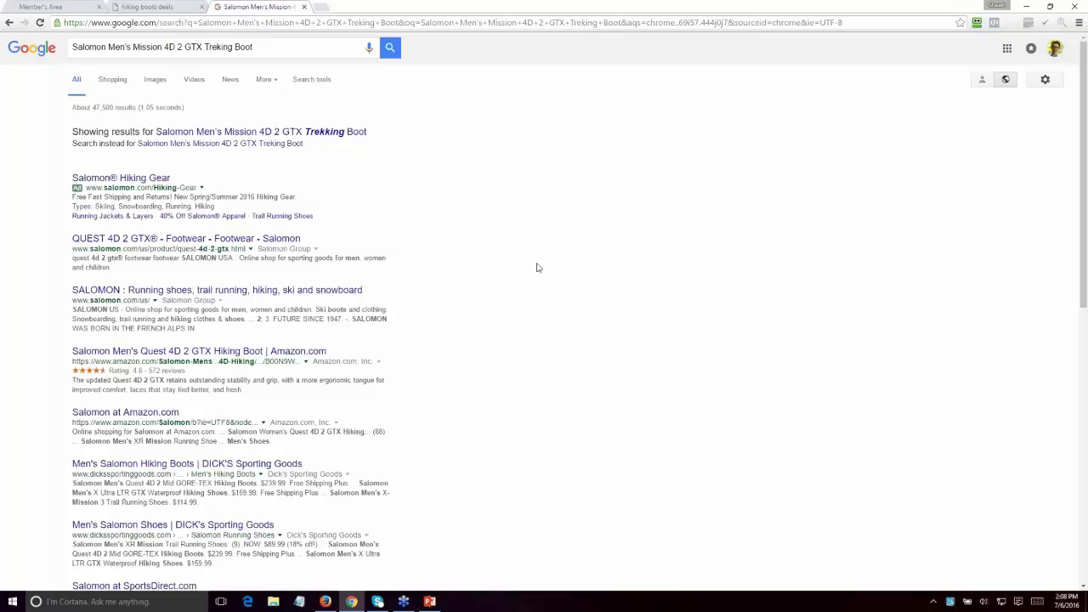
pyautogui.scroll(-6, 536, 268)
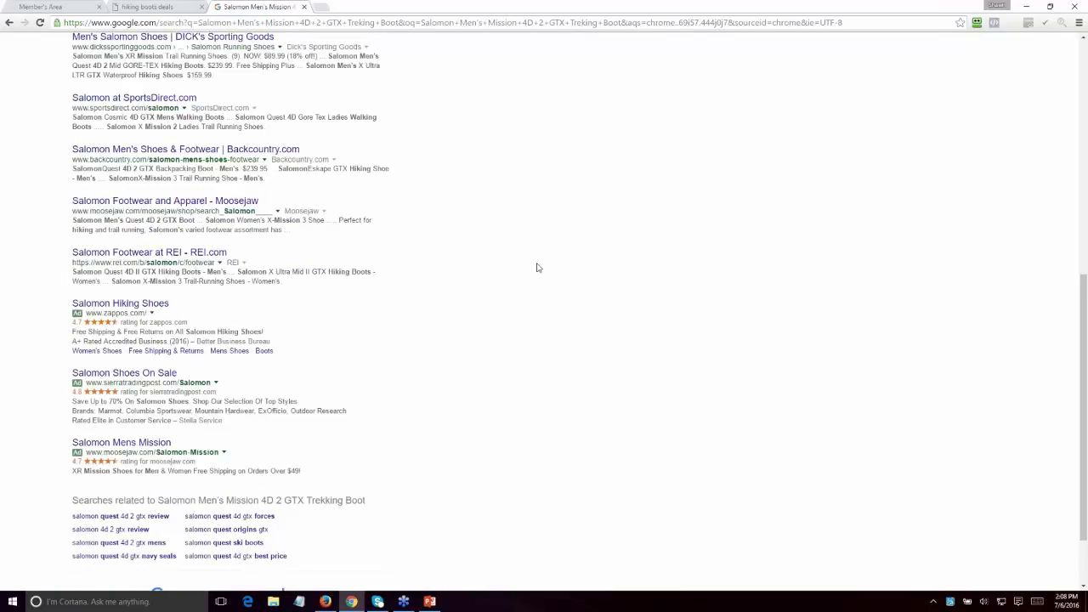
pyautogui.scroll(6, 536, 267)
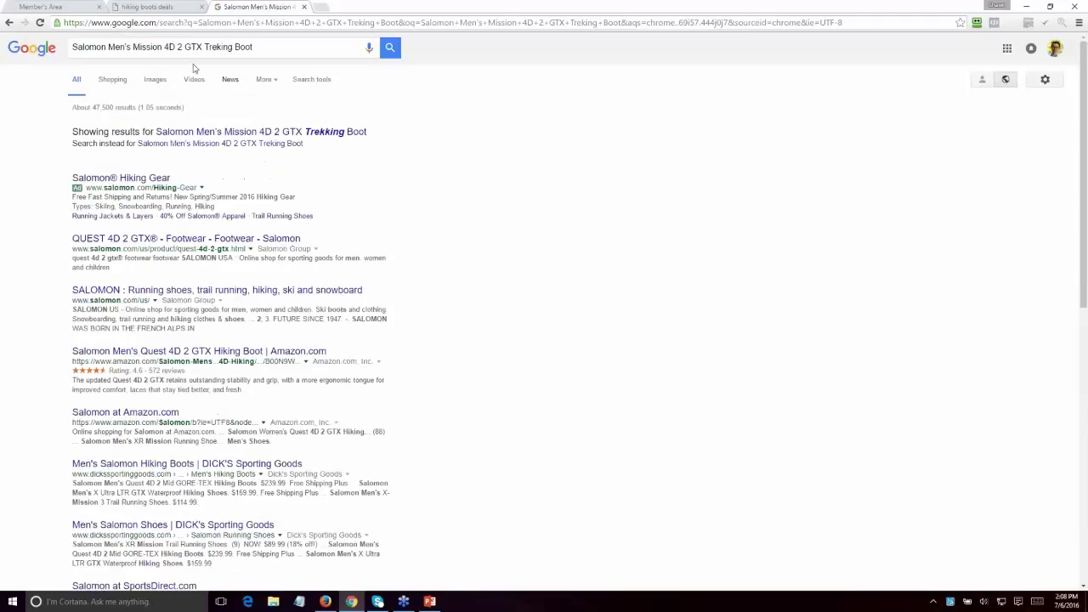
pyautogui.click(254, 48)
pyautogui.moveTo(255, 48); pyautogui.dragTo(36, 69)
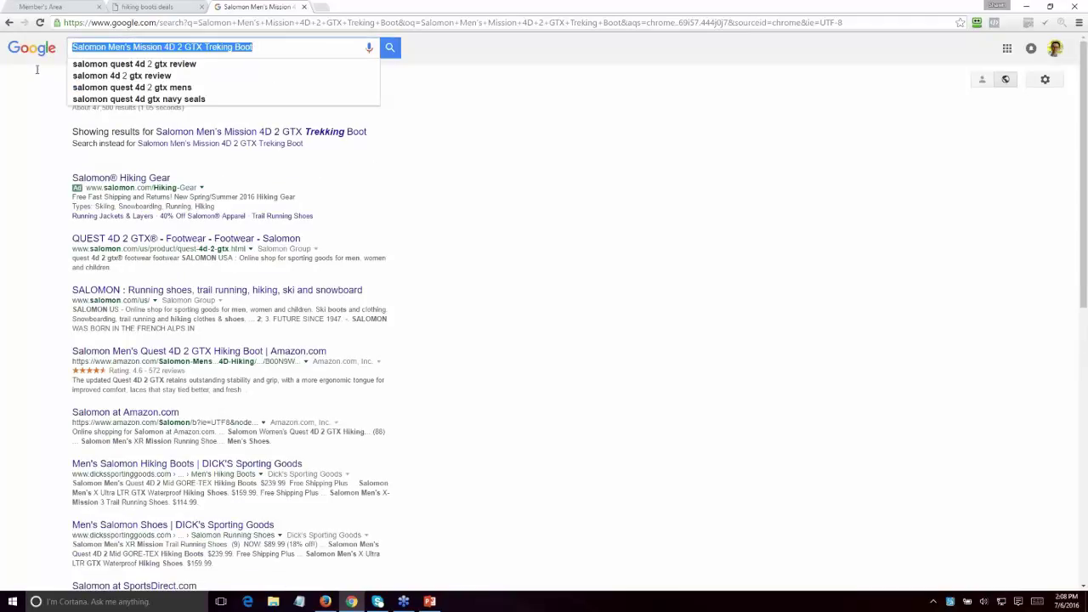
pyautogui.write('www')
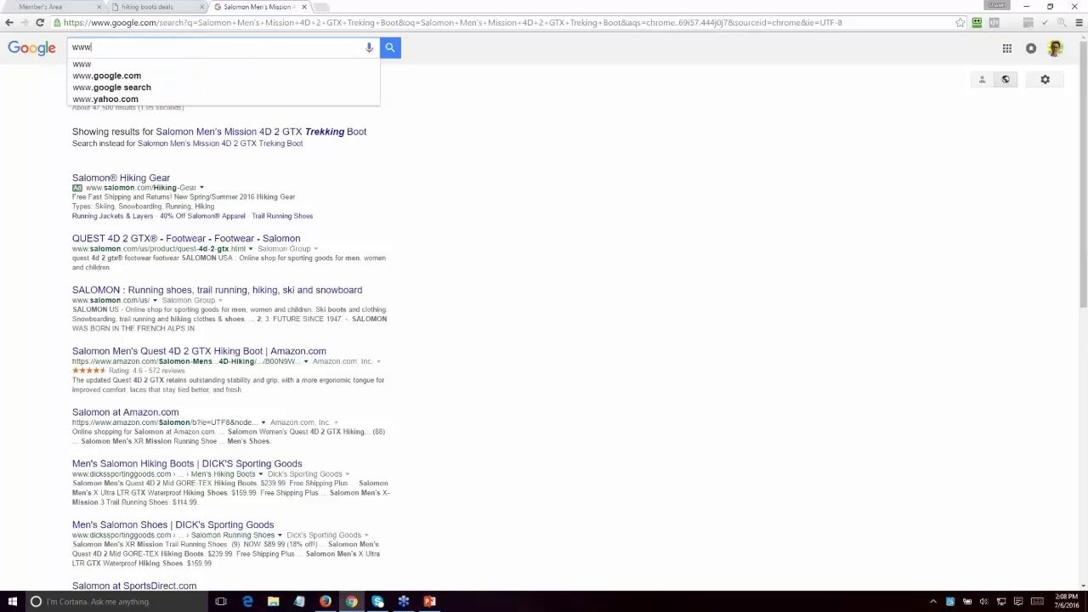
pyautogui.write('.hikingb')
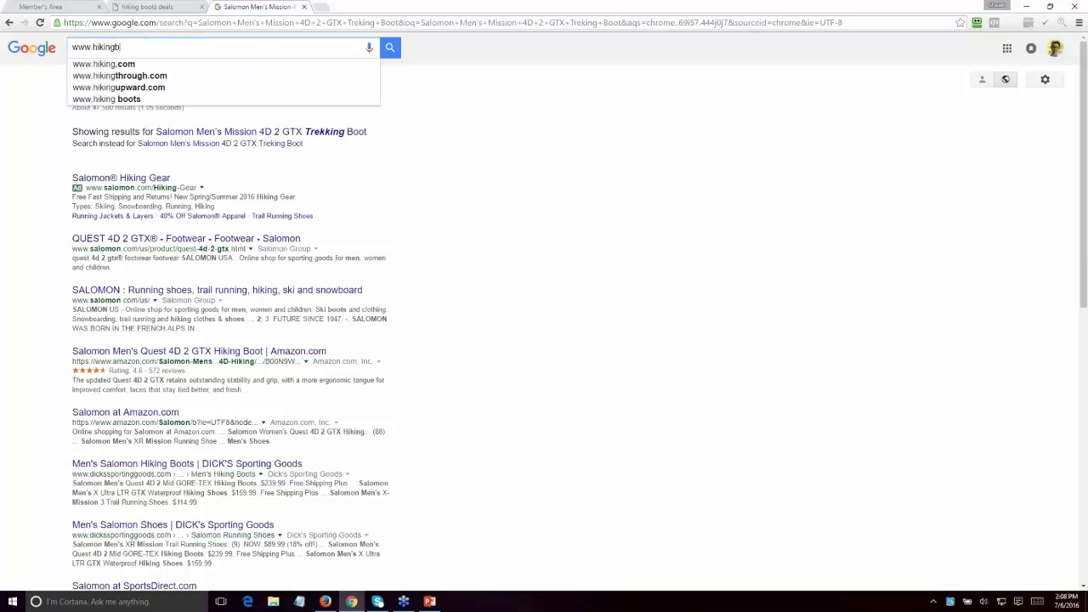
pyautogui.write('ootsdea')
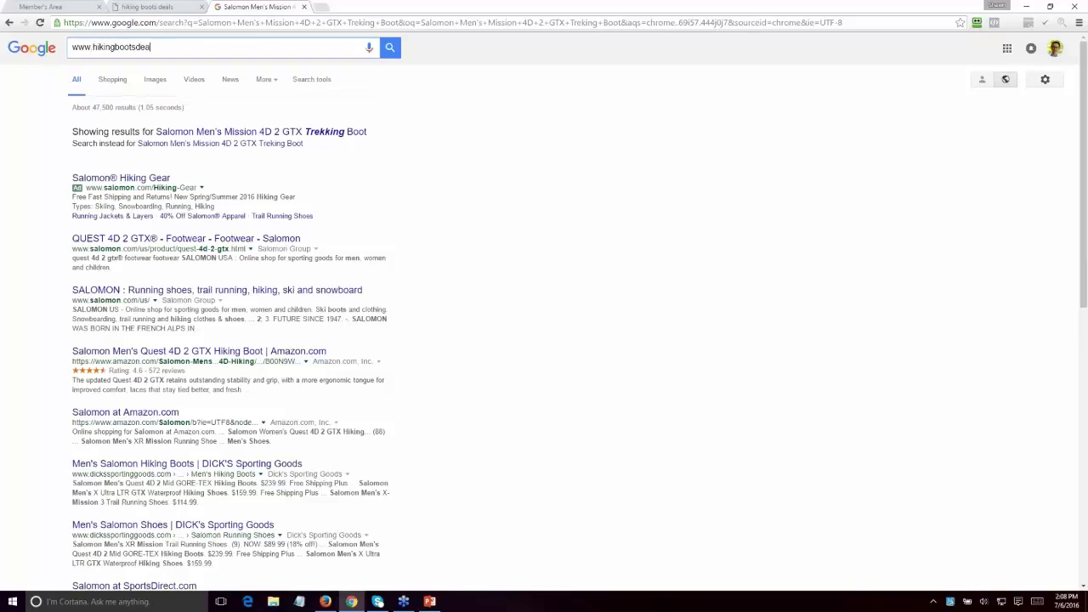
pyautogui.write('ls.com')
pyautogui.press('Return')
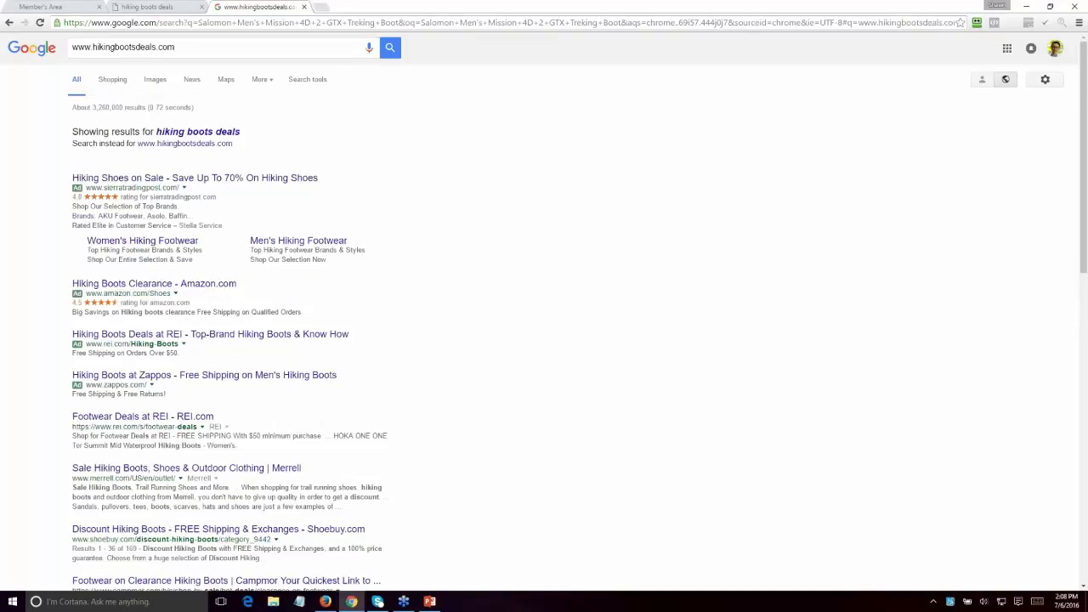
pyautogui.click(195, 49)
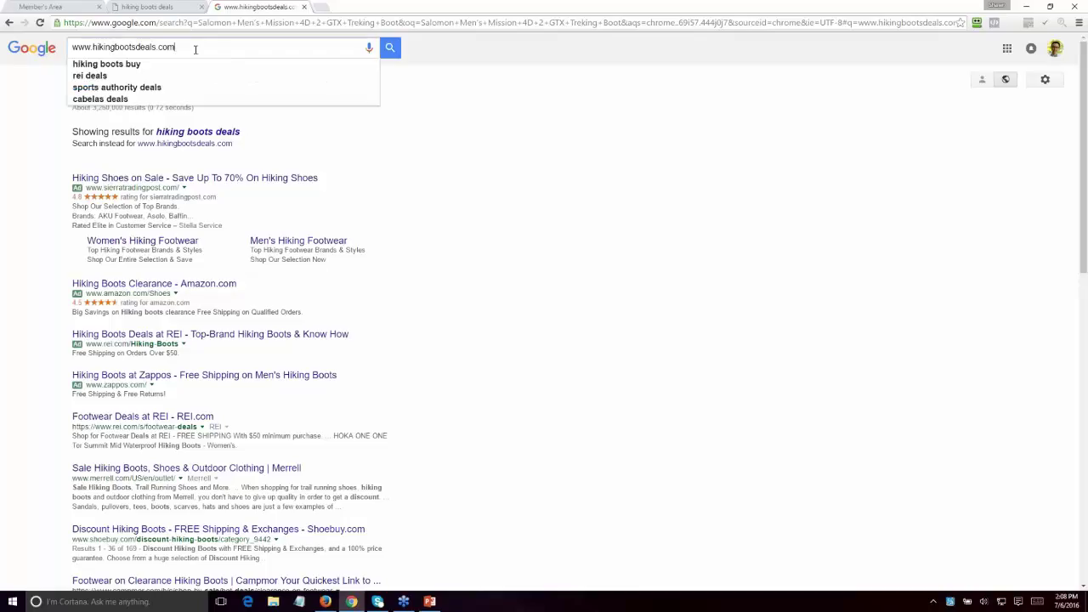
pyautogui.write("'")
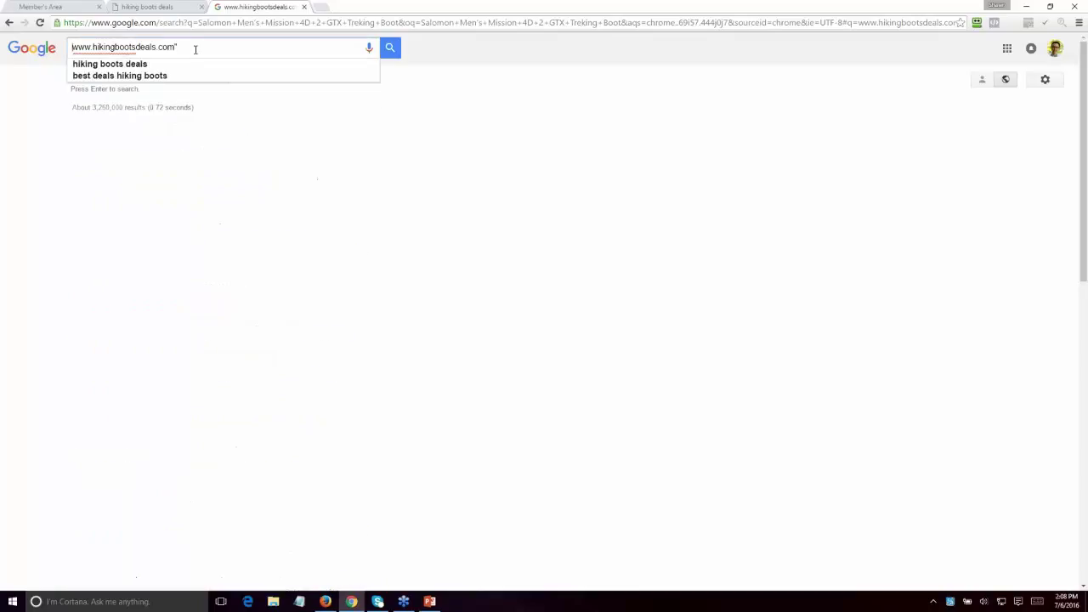
pyautogui.press('Home')
pyautogui.write('"')
pyautogui.press('Return')
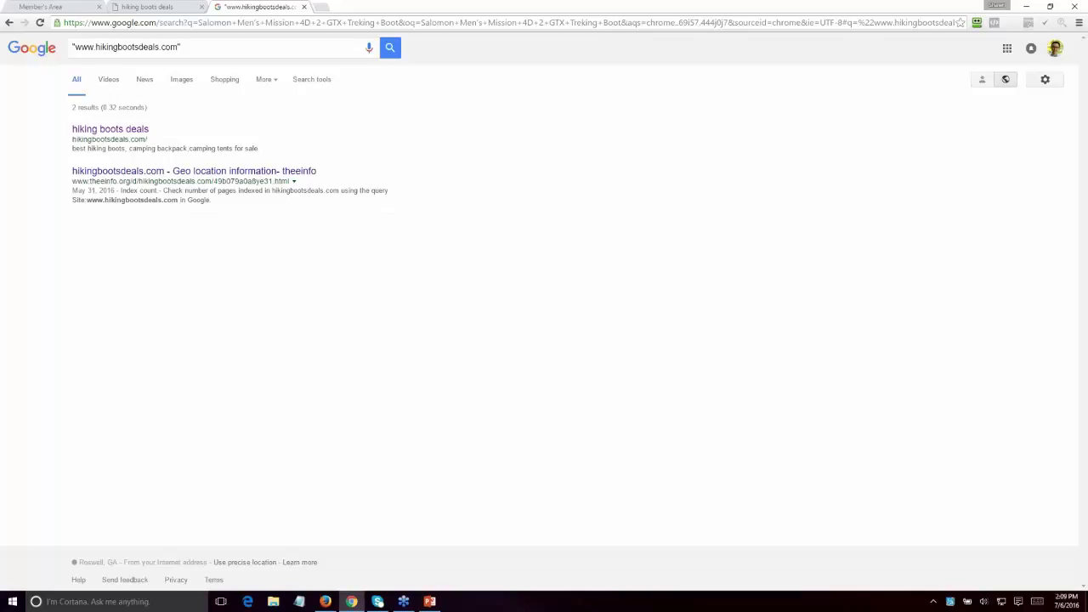
# Check on the WebFire site analysis and open the Best hiking boots page of the hiking boots site.
pyautogui.click(58, 8)
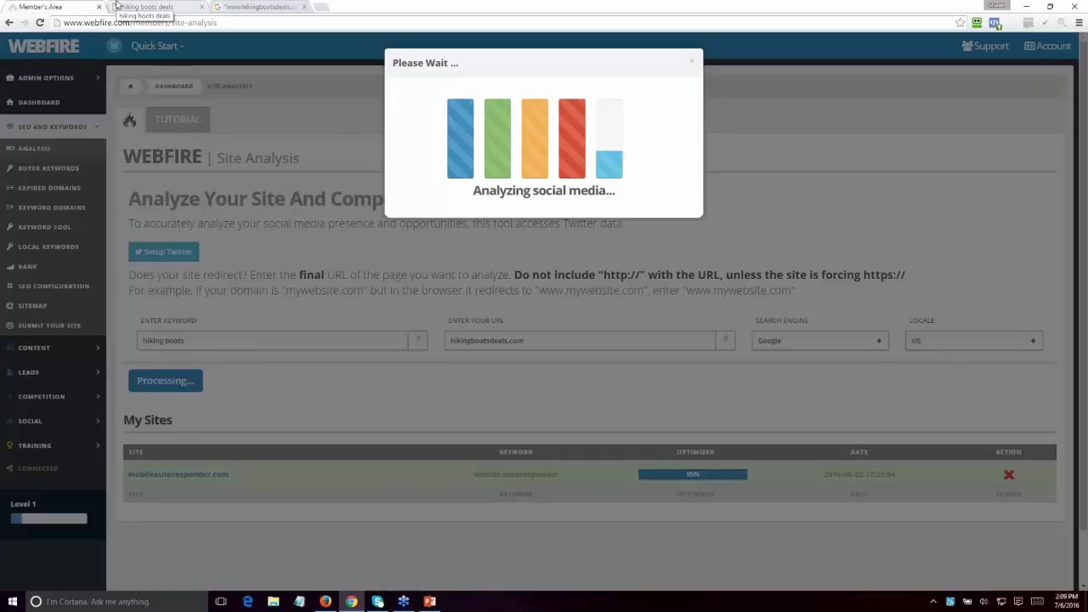
pyautogui.click(172, 10)
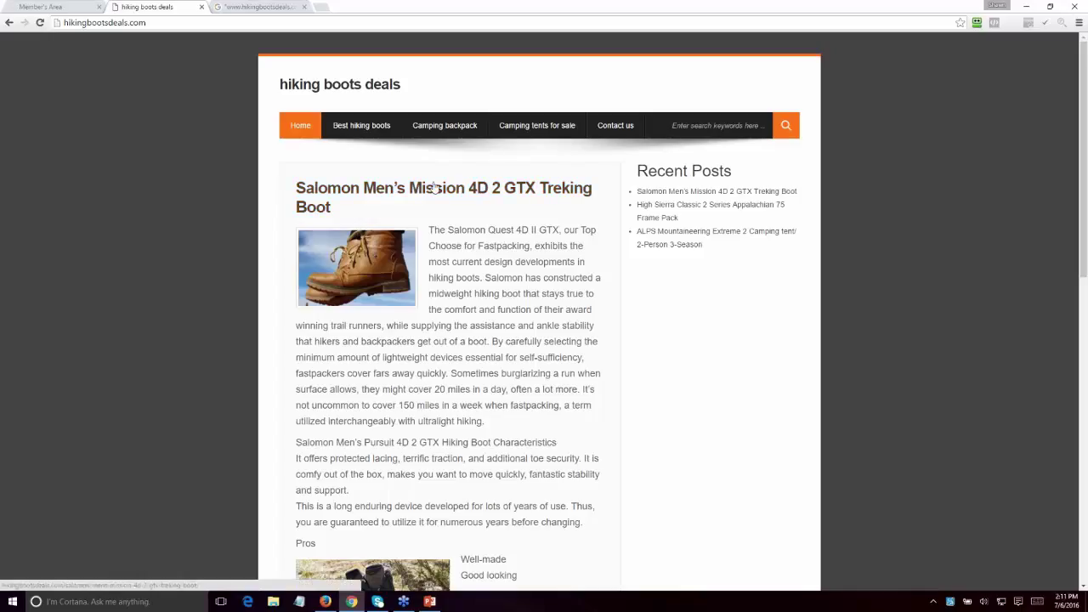
pyautogui.click(362, 128)
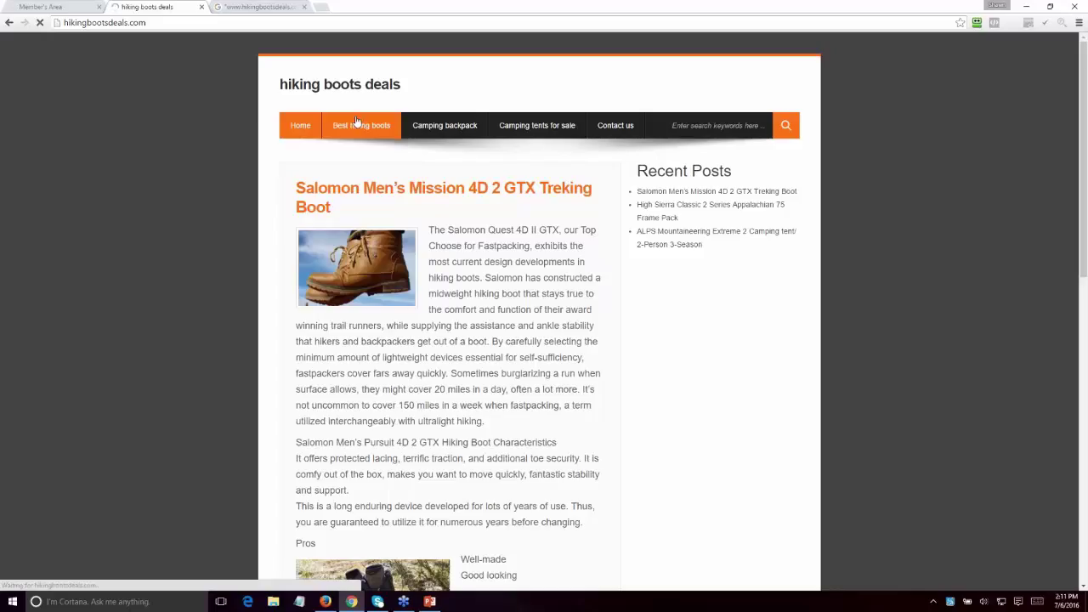
pyautogui.click(59, 8)
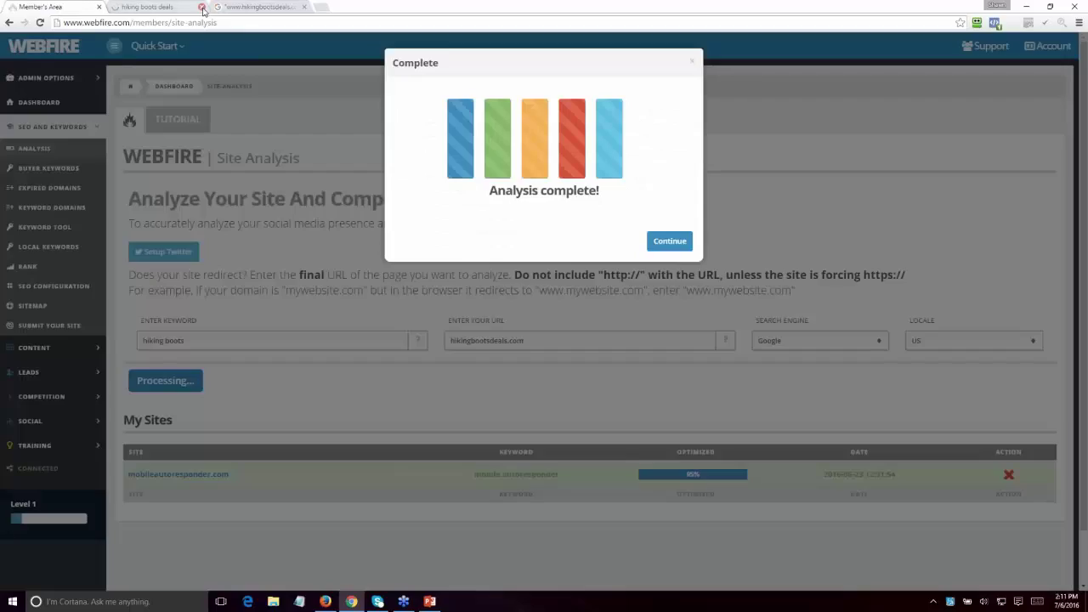
pyautogui.click(175, 9)
pyautogui.click(84, 9)
# Open the completed WebFire analysis report and review the Your Site, Off Page, Social and Keywords sections of its summary.
pyautogui.click(669, 242)
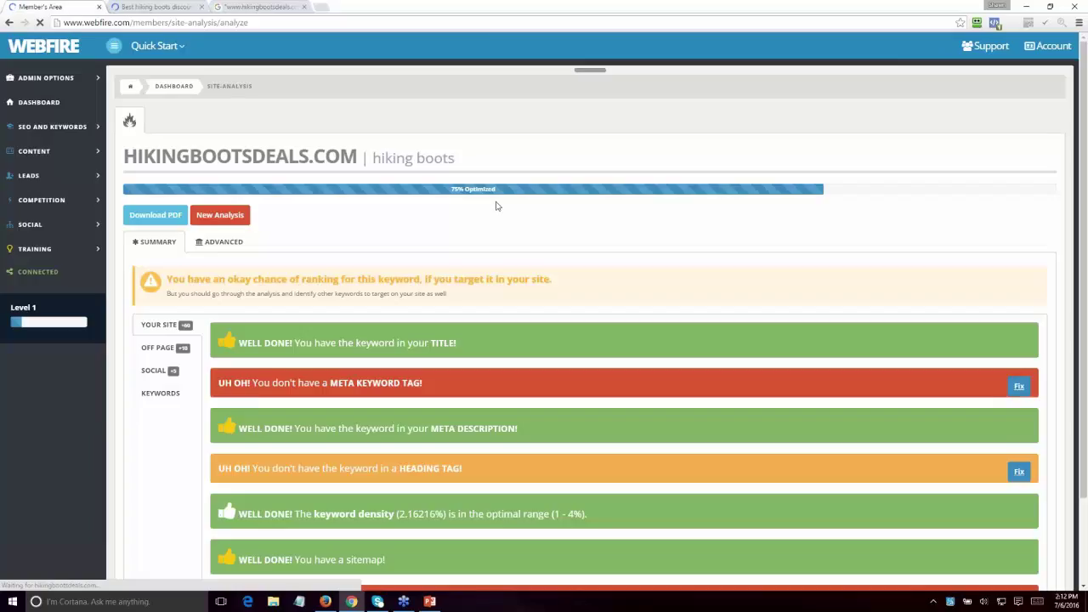
pyautogui.scroll(-2, 492, 245)
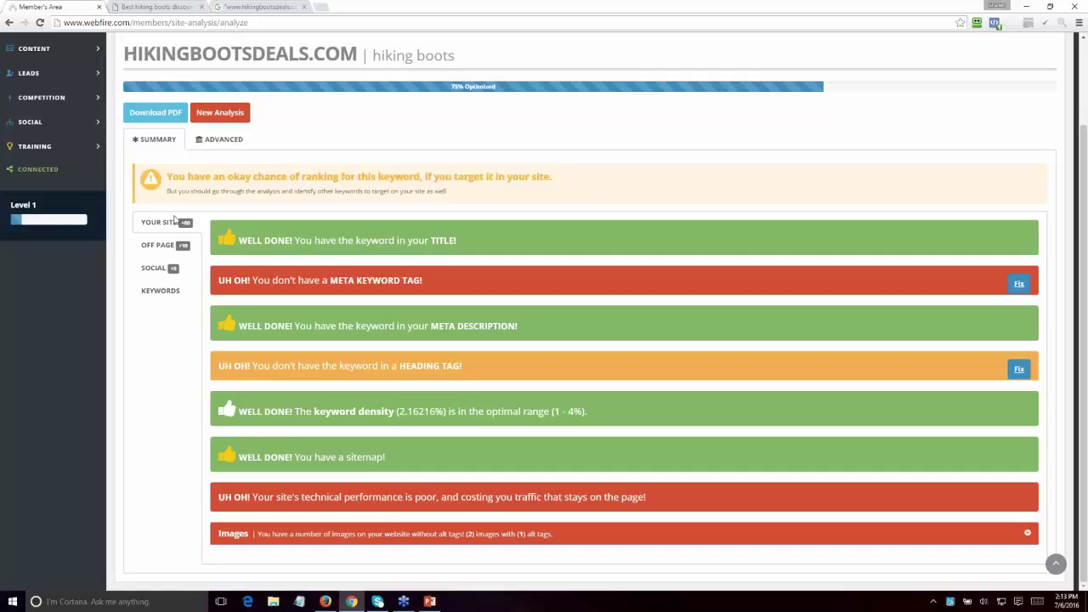
pyautogui.click(154, 246)
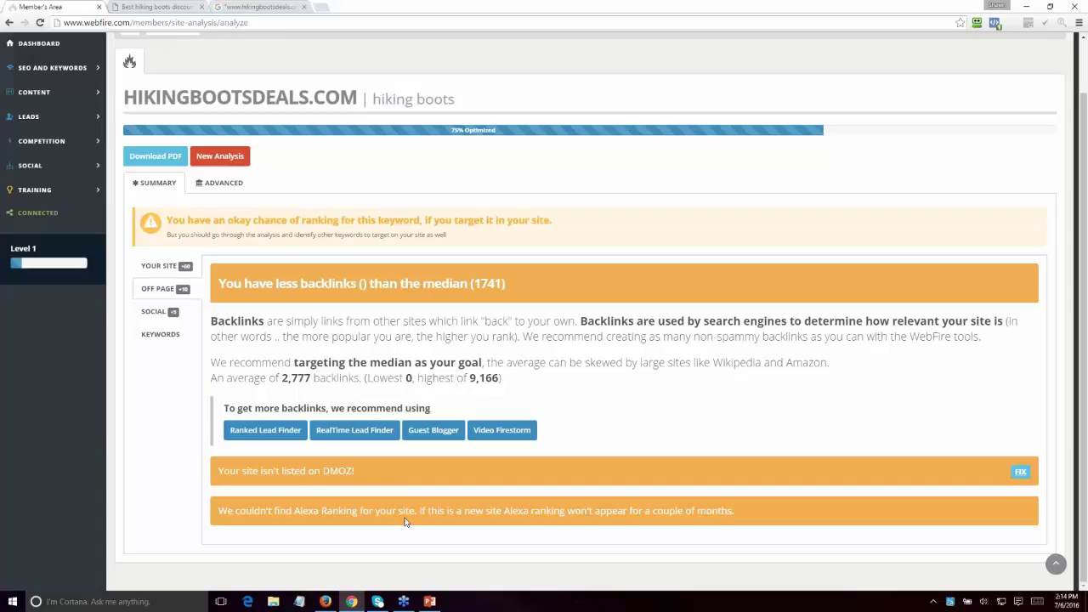
pyautogui.click(154, 311)
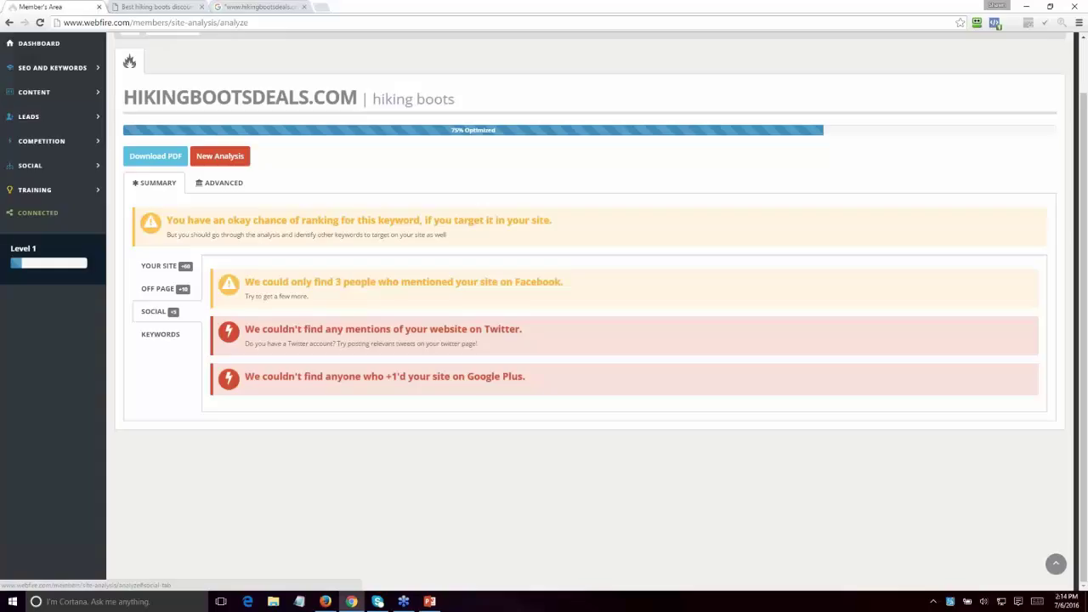
pyautogui.click(162, 336)
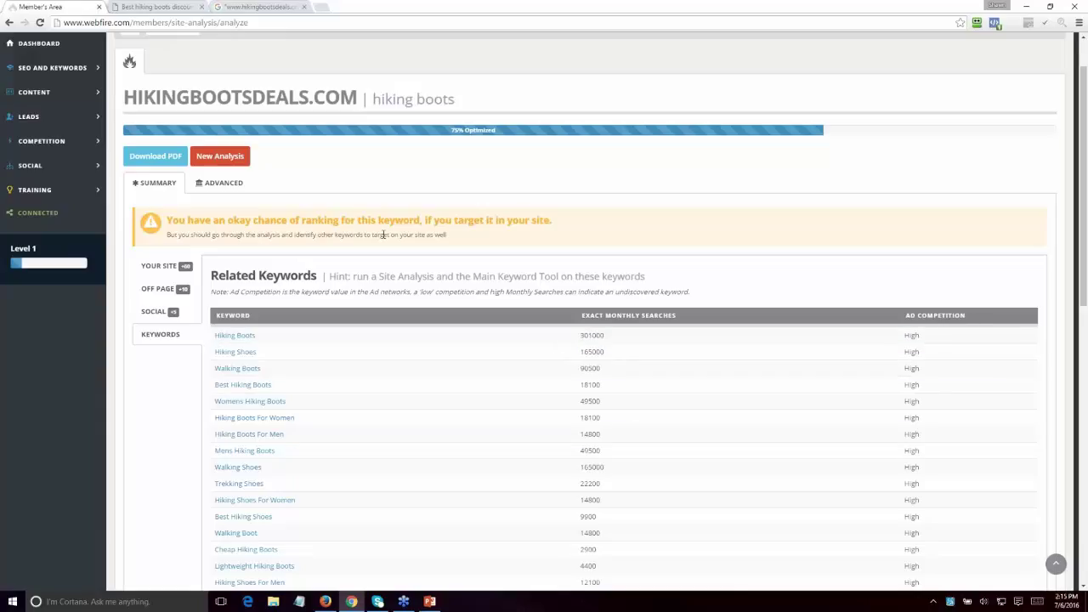
# Review the report's advanced results for Your Site, Tech Performance, Competition and Backlinks.
pyautogui.click(223, 183)
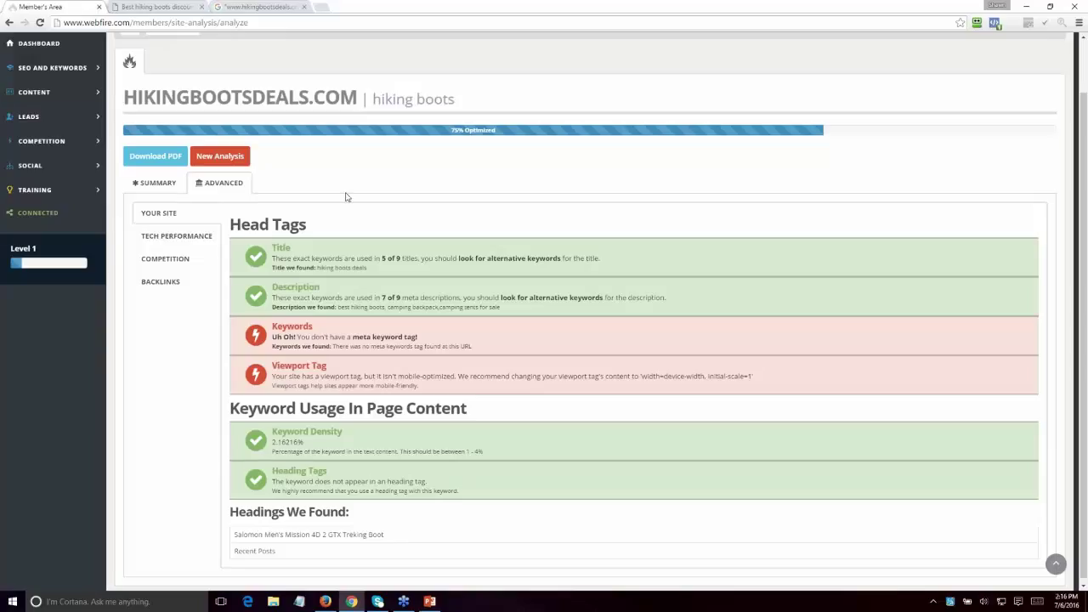
pyautogui.click(183, 238)
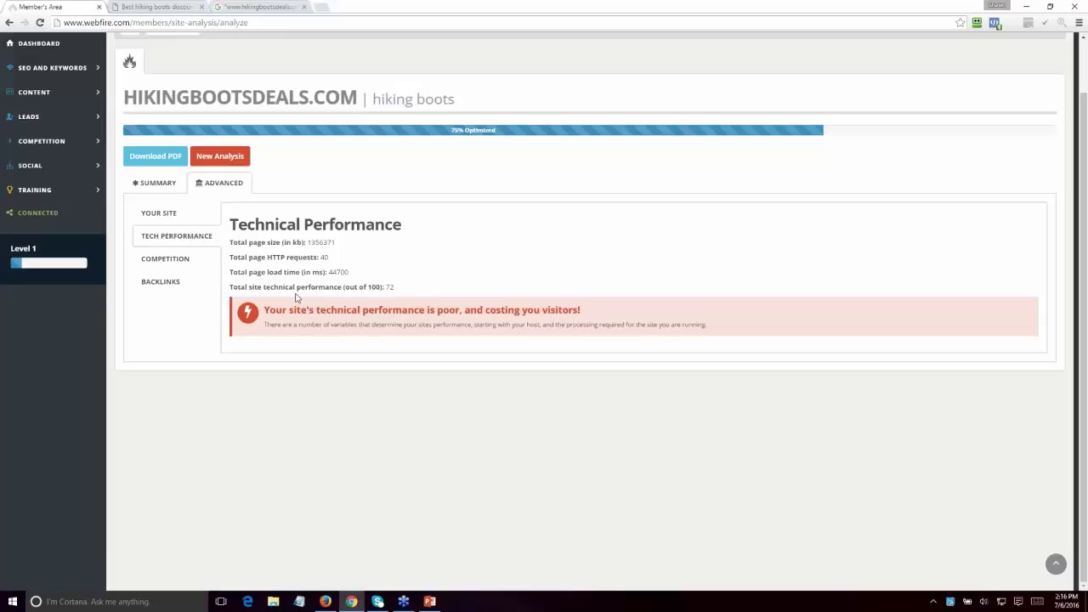
pyautogui.click(159, 262)
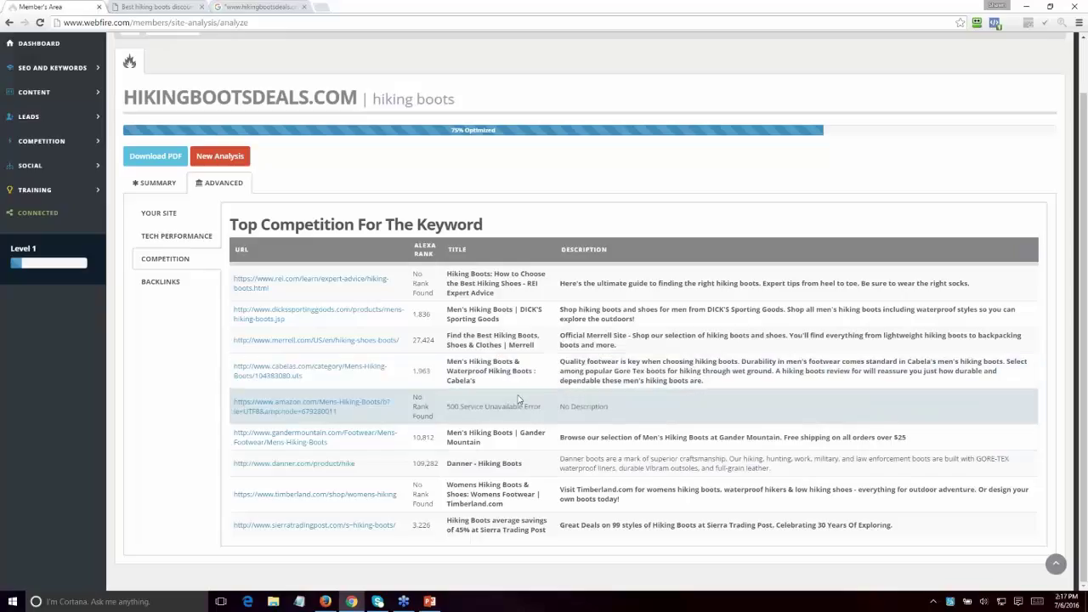
pyautogui.click(163, 291)
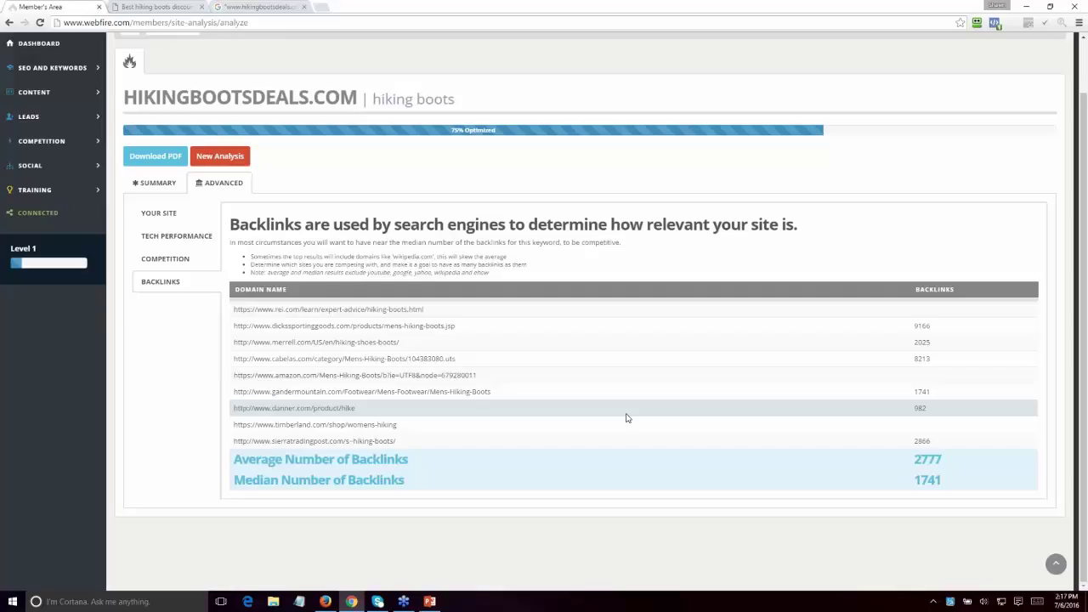
# Review the Best hiking boots page and its web address on the hiking boots site, and return to the site's home page.
pyautogui.click(170, 8)
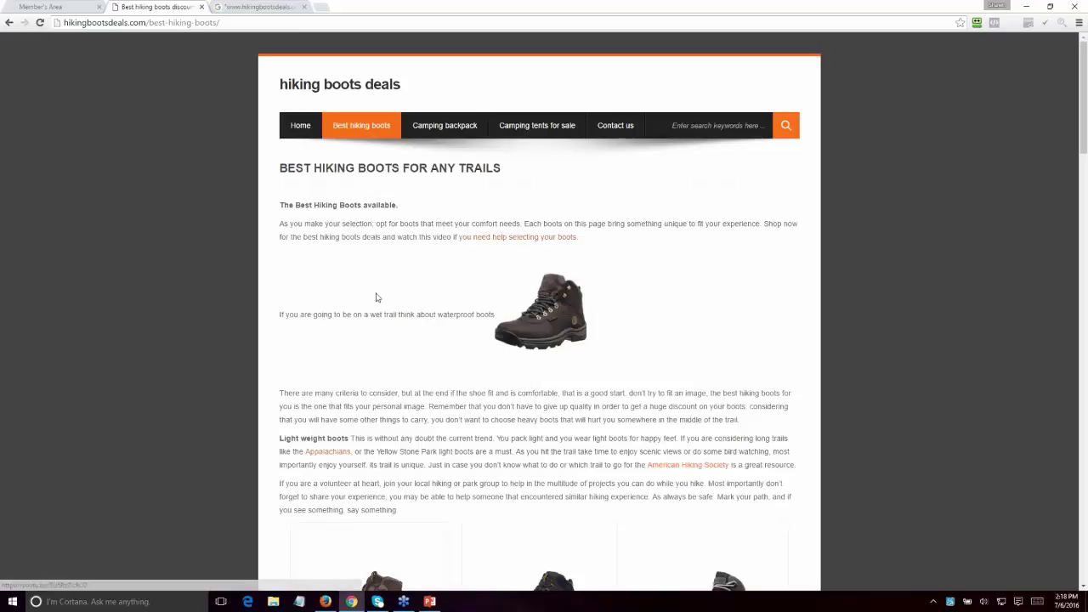
pyautogui.scroll(-15, 386, 299)
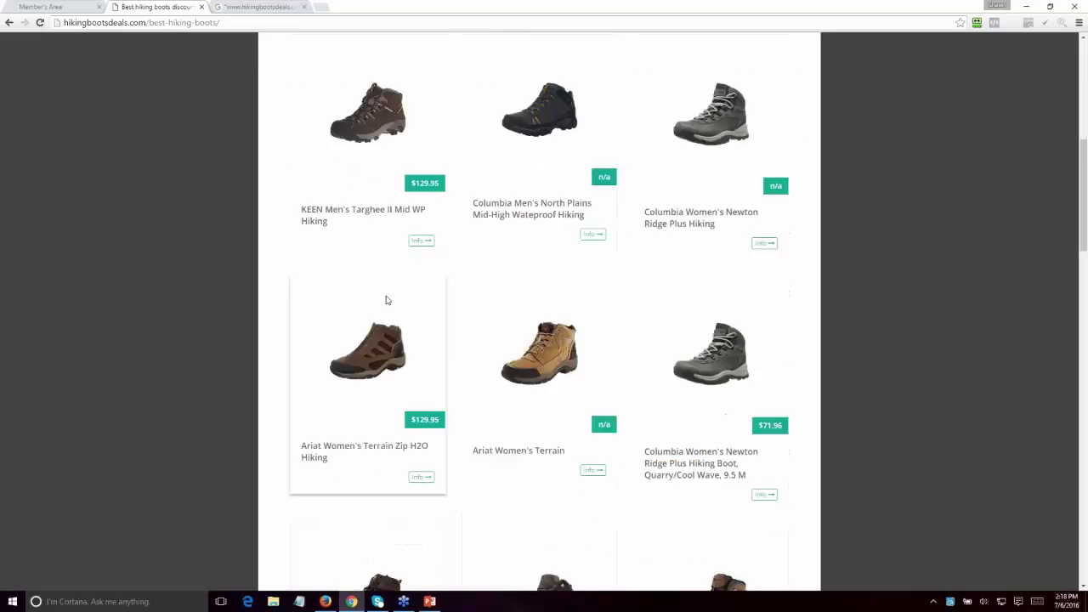
pyautogui.scroll(-10, 386, 299)
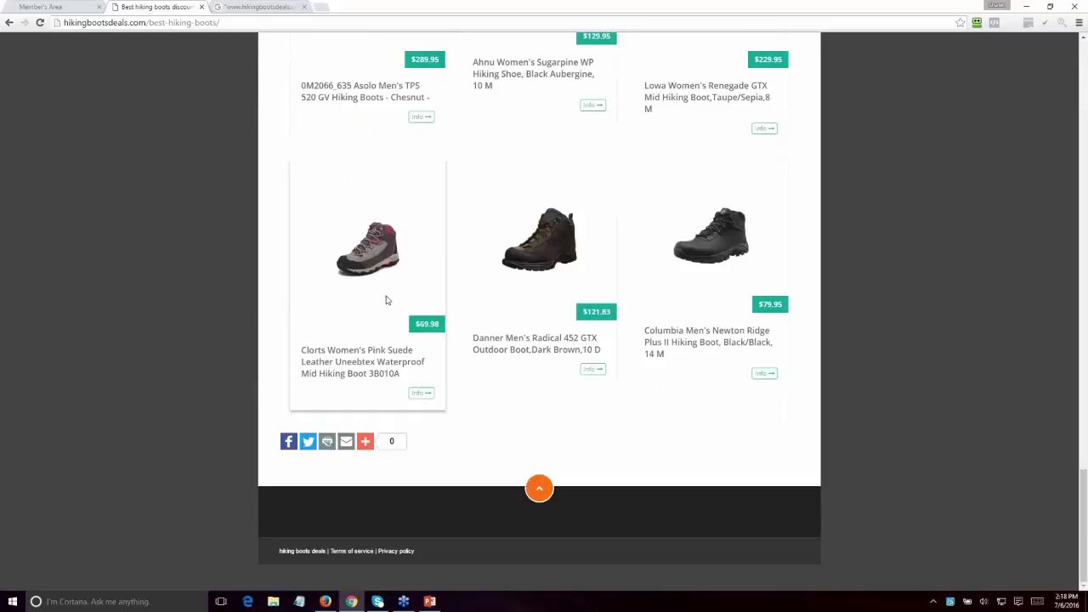
pyautogui.scroll(20, 386, 299)
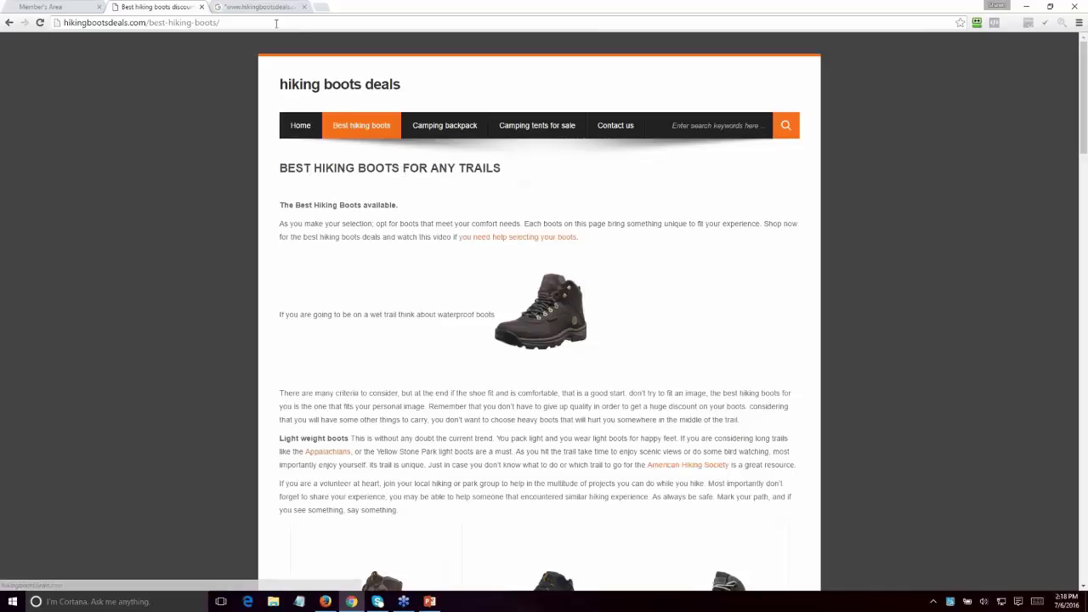
pyautogui.moveTo(220, 22); pyautogui.dragTo(138, 22)
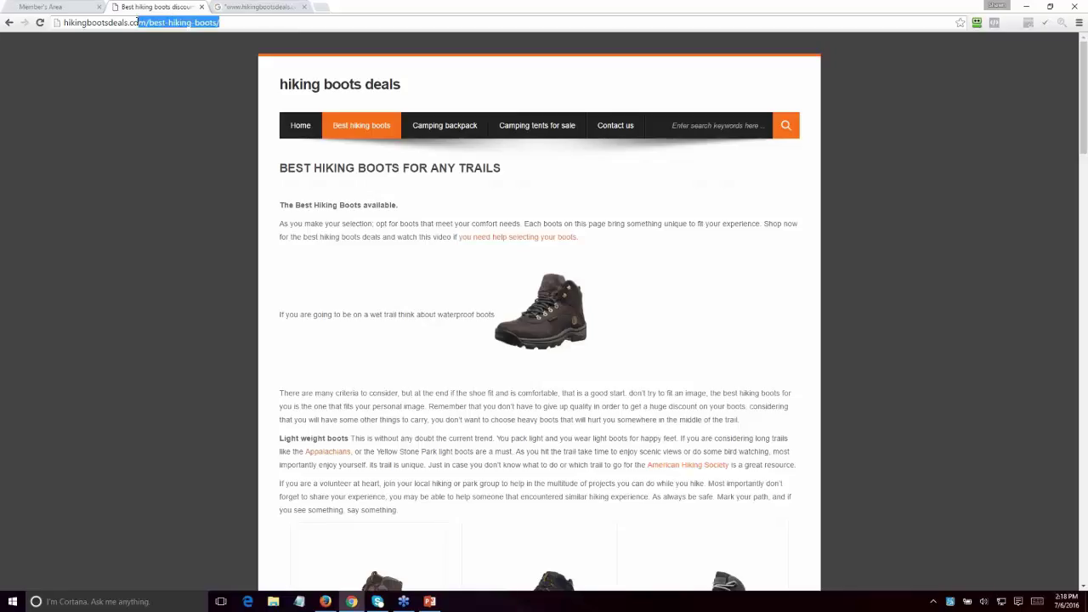
pyautogui.click(291, 161)
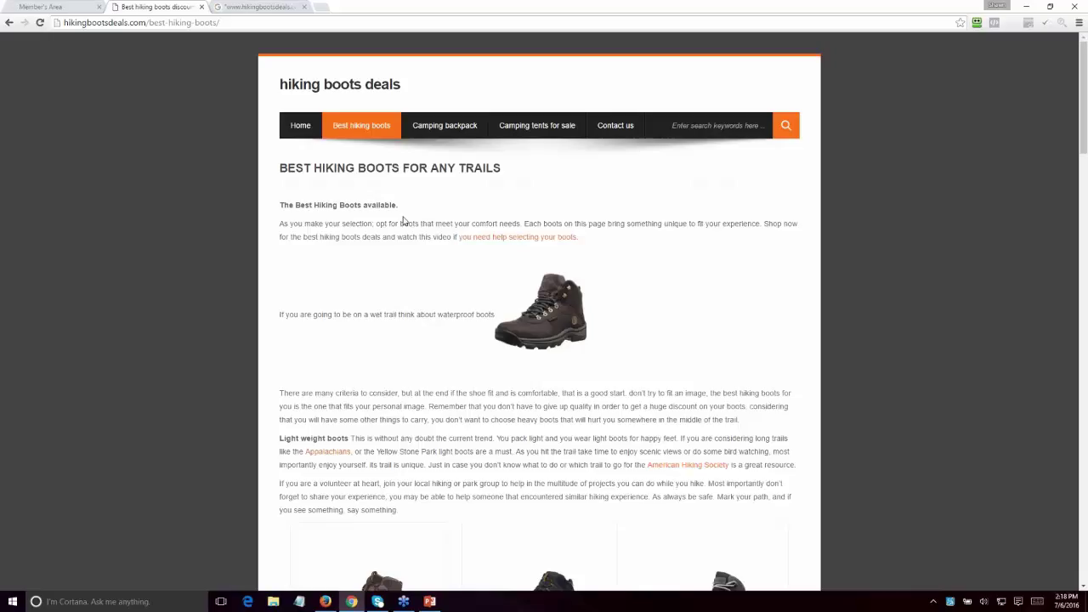
pyautogui.click(302, 128)
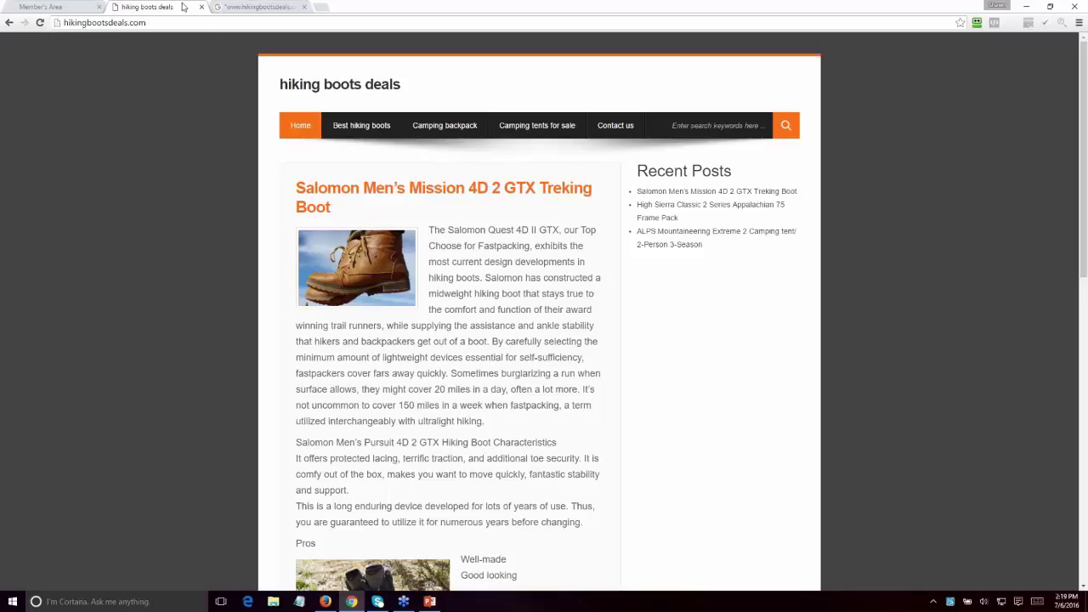
# Open a new site analysis in WebFire and enter larryscell.com as the URL to analyze.
pyautogui.click(49, 6)
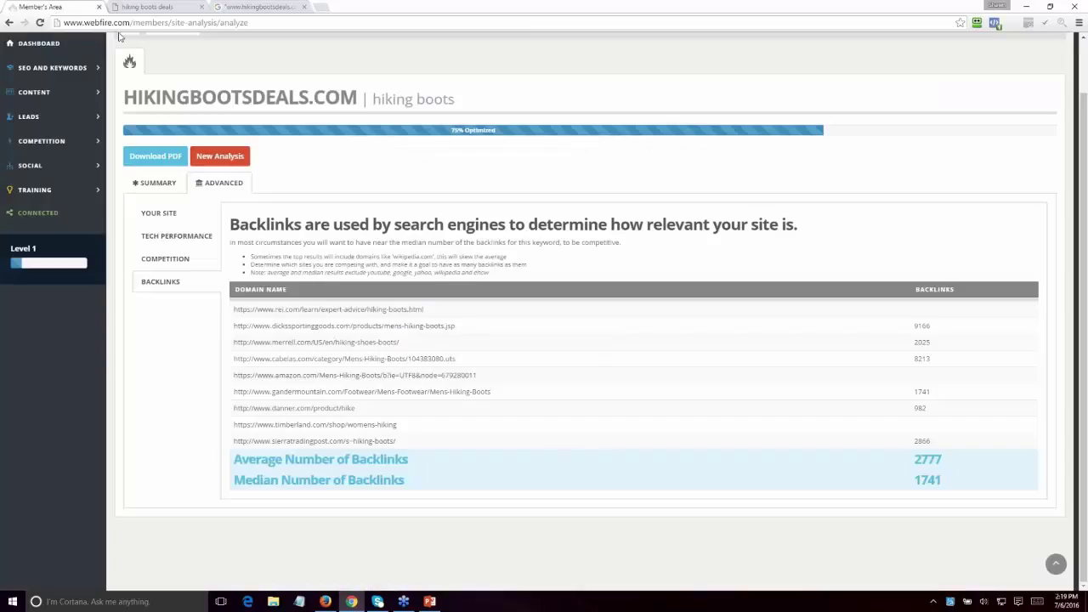
pyautogui.click(77, 71)
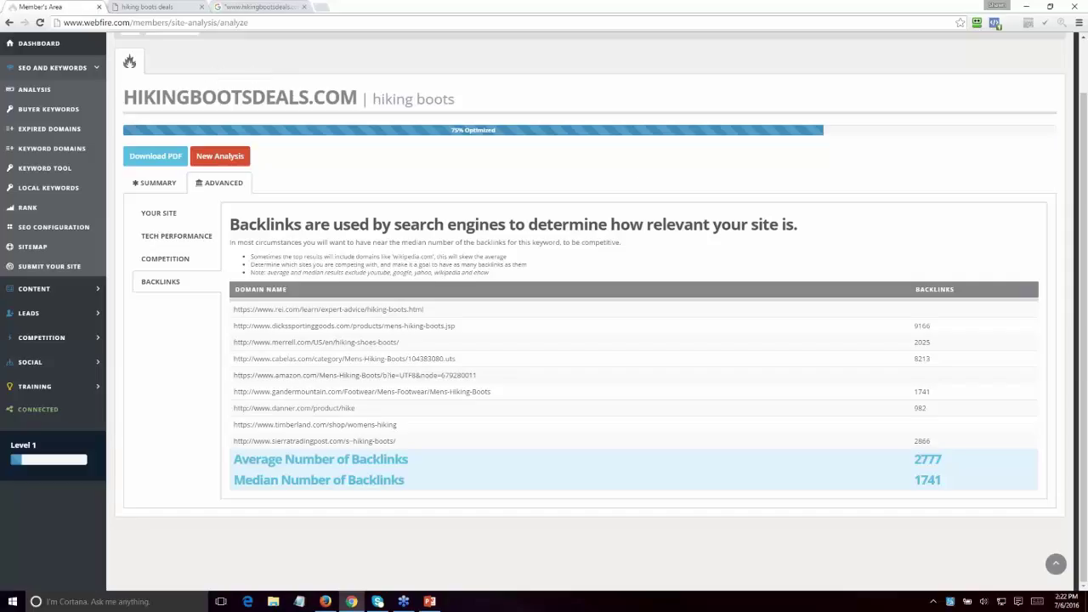
pyautogui.click(41, 90)
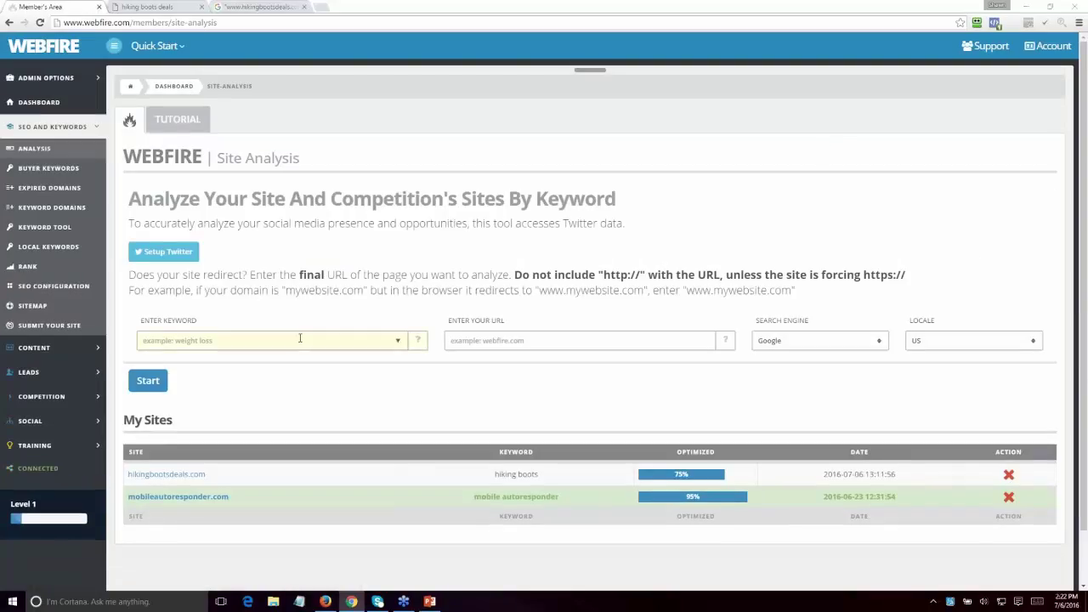
pyautogui.click(492, 334)
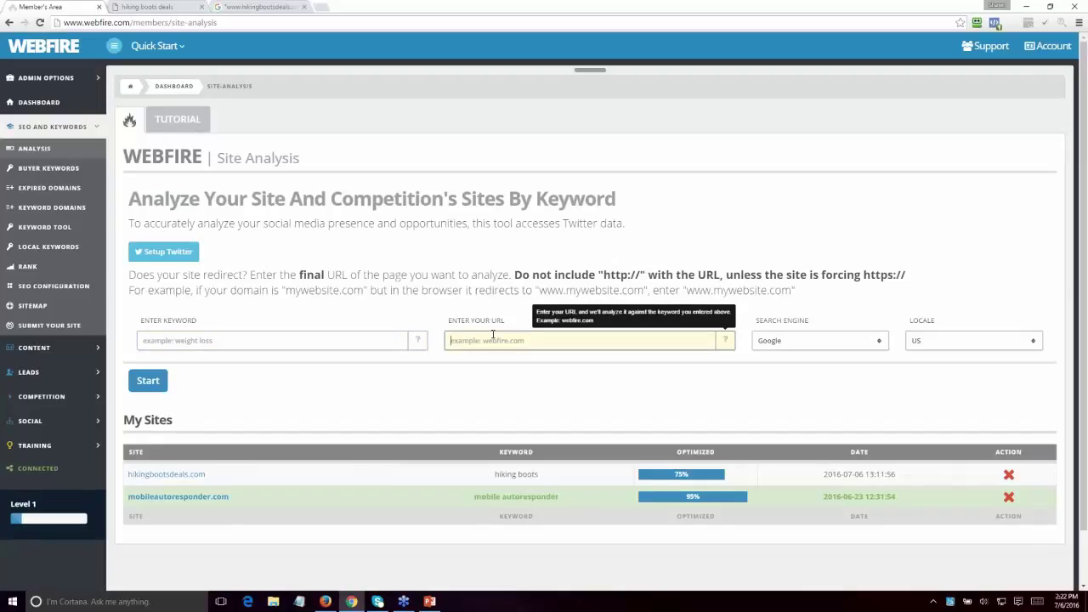
pyautogui.write('larryscell.com')
# Open larryscell.com in place of the Google search results and pause the video playing on its page.
pyautogui.click(268, 20)
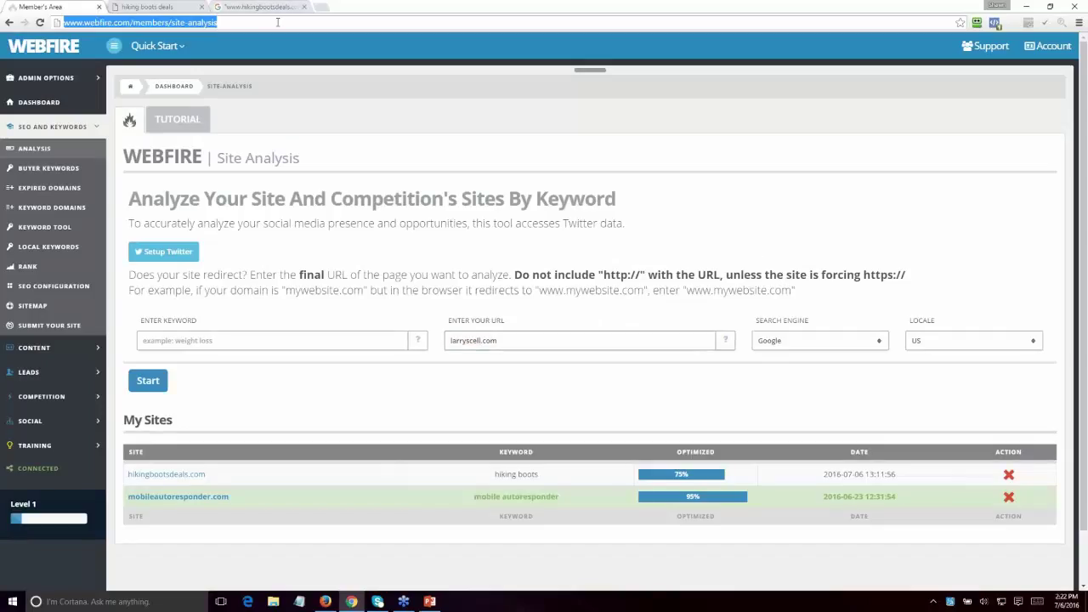
pyautogui.click(284, 18)
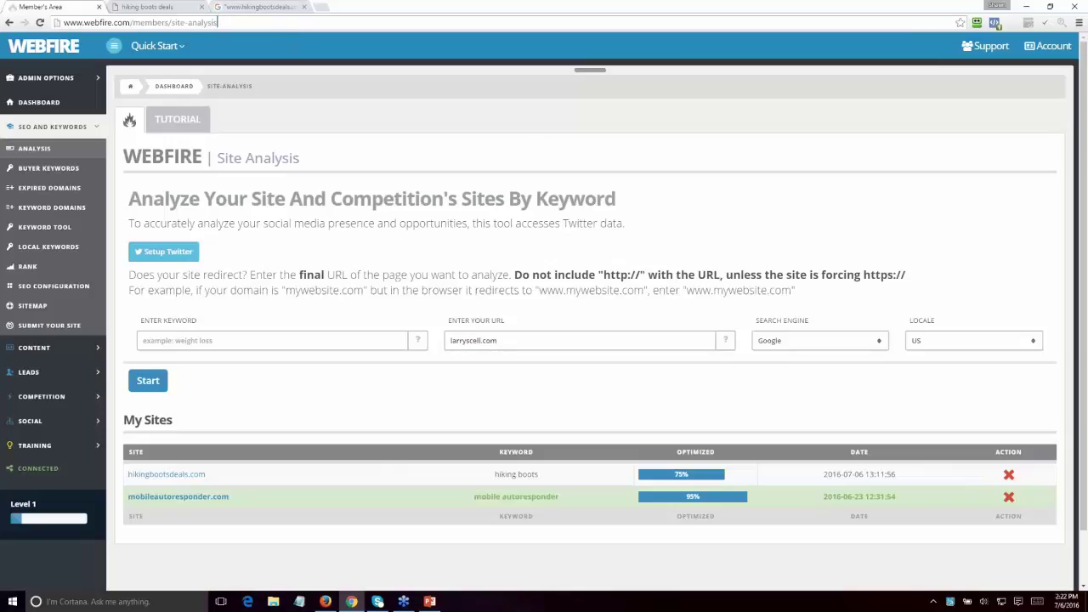
pyautogui.click(284, 12)
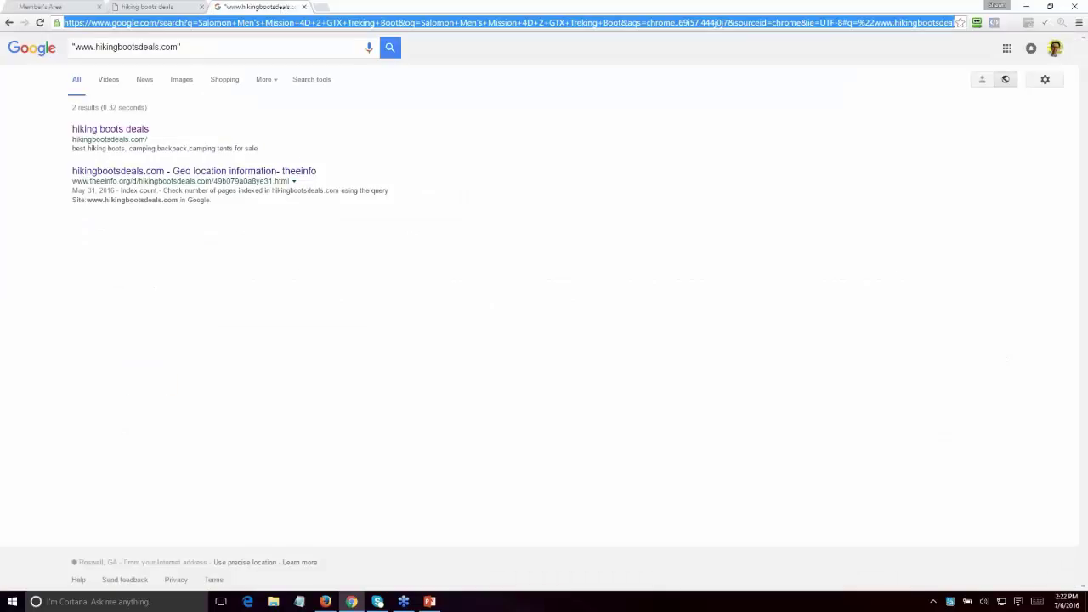
pyautogui.write('larryscell.')
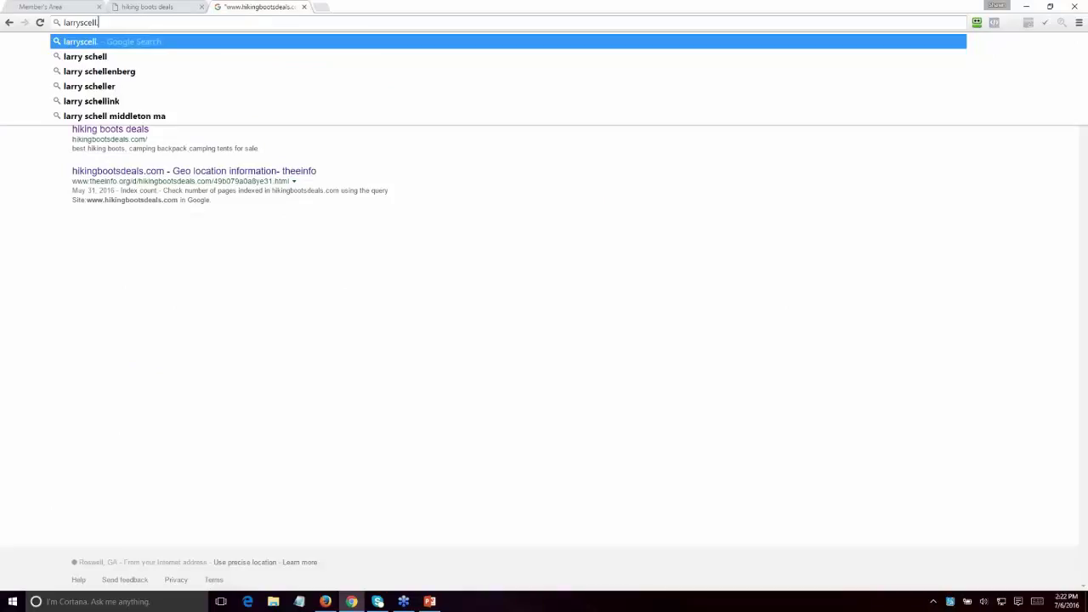
pyautogui.write('com')
pyautogui.press('Return')
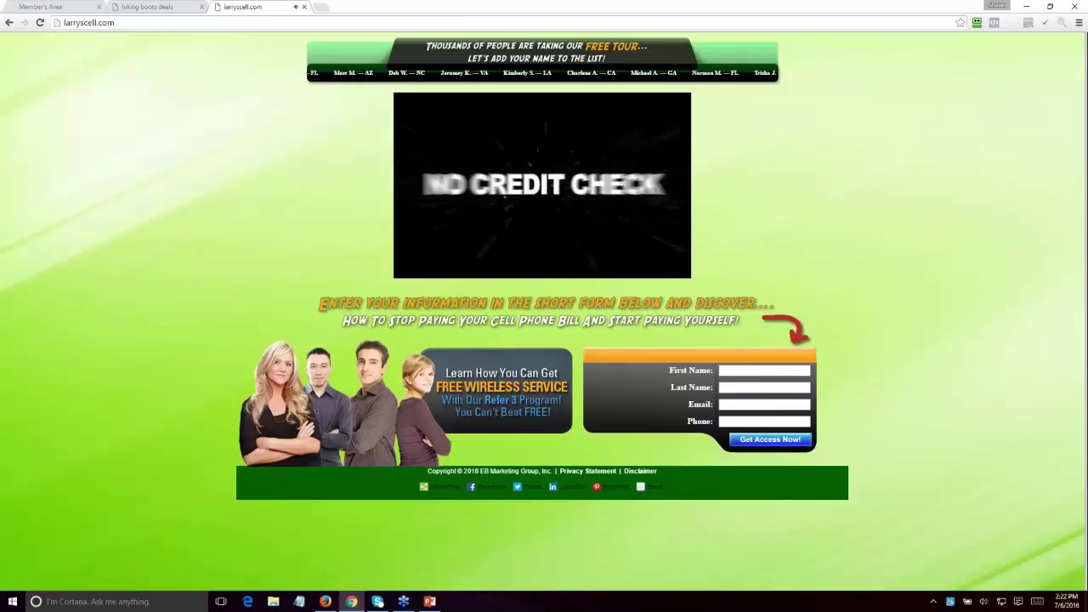
pyautogui.moveTo(403, 276)
pyautogui.click(402, 272)
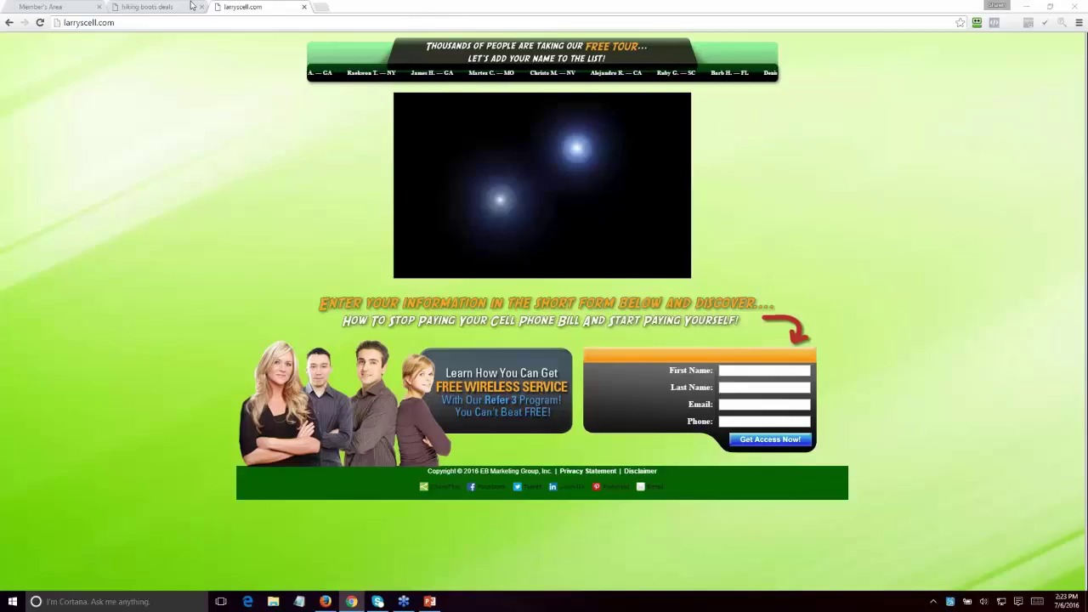
# Set the WebFire analysis keyword to "cell phone" and start the analysis of larryscell.com.
pyautogui.click(73, 8)
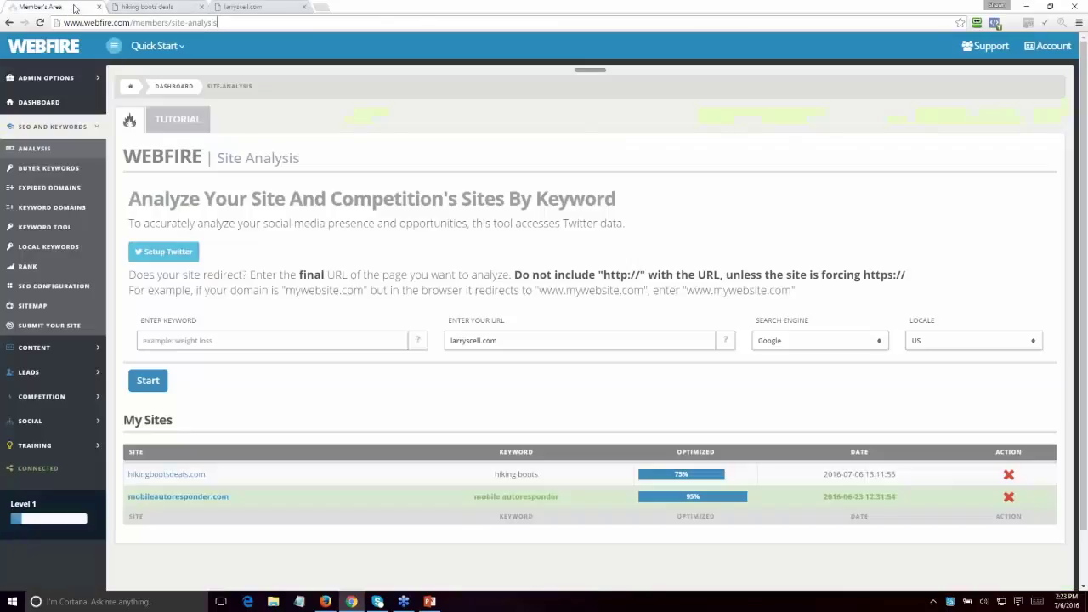
pyautogui.click(292, 340)
pyautogui.write('cell phone')
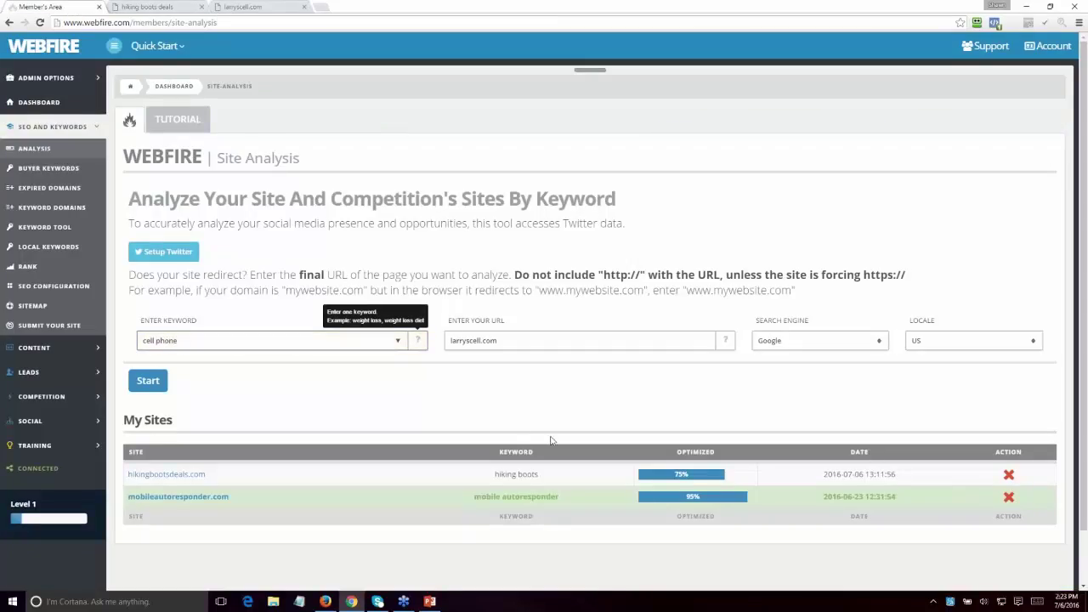
pyautogui.click(356, 429)
pyautogui.click(147, 381)
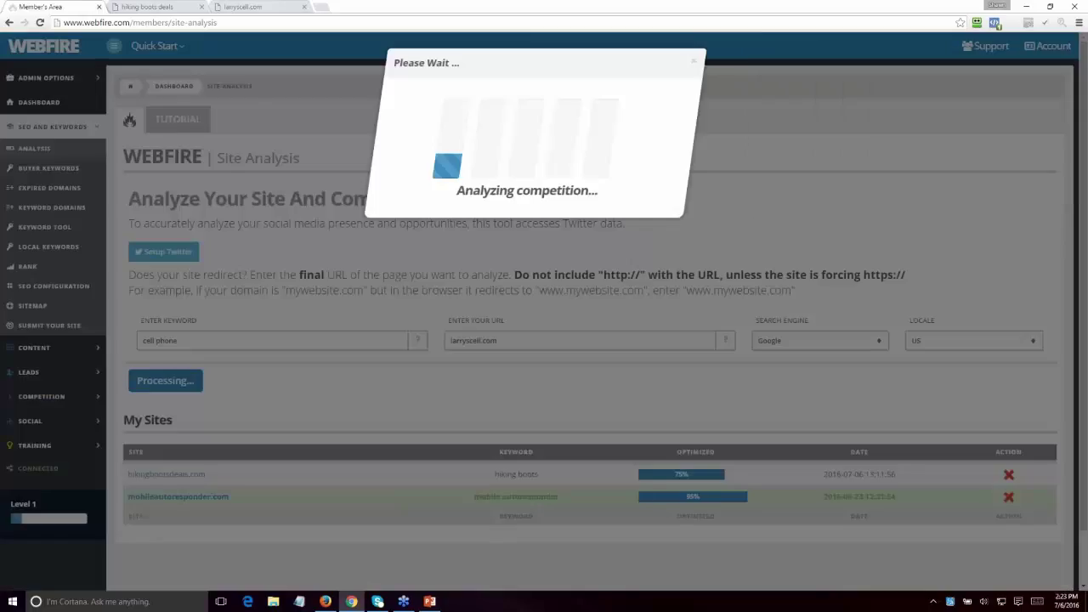
# Play the video on the larryscell.com page, and open the completed WebFire analysis report for that site.
pyautogui.click(242, 10)
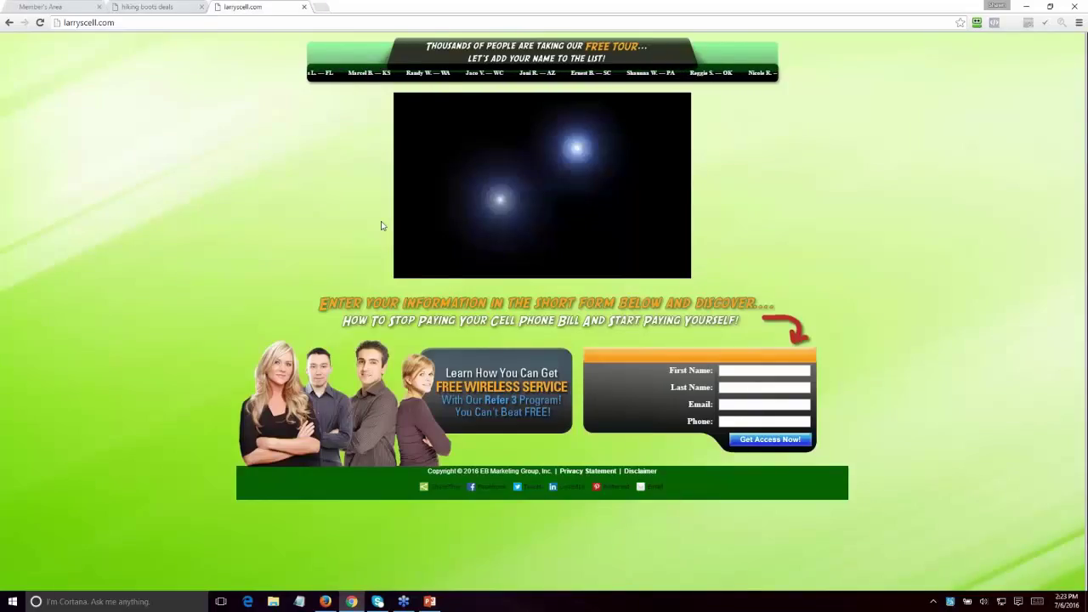
pyautogui.moveTo(434, 240)
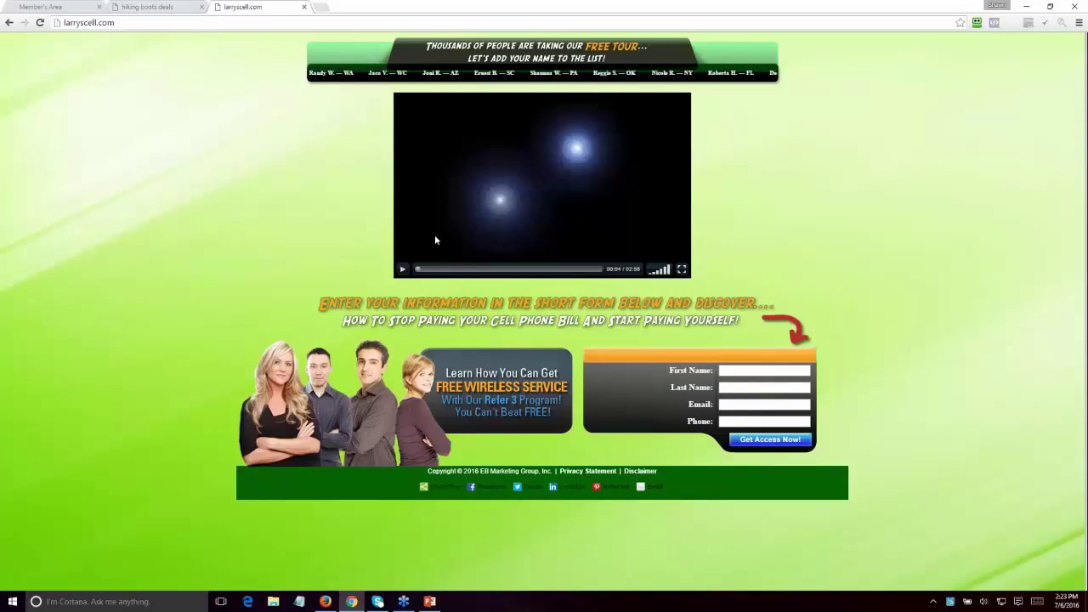
pyautogui.click(403, 270)
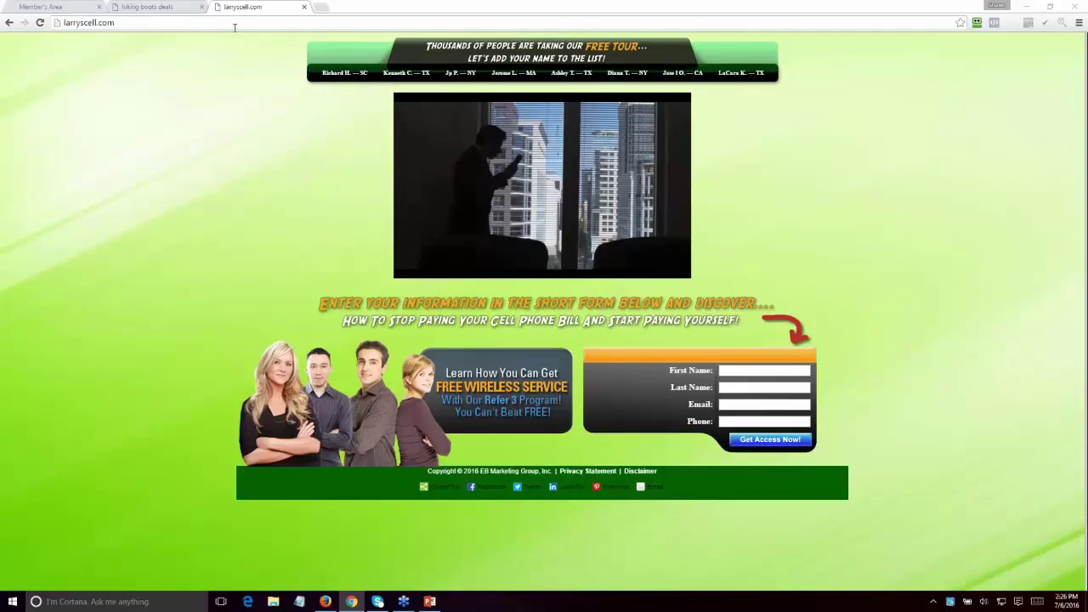
pyautogui.click(89, 12)
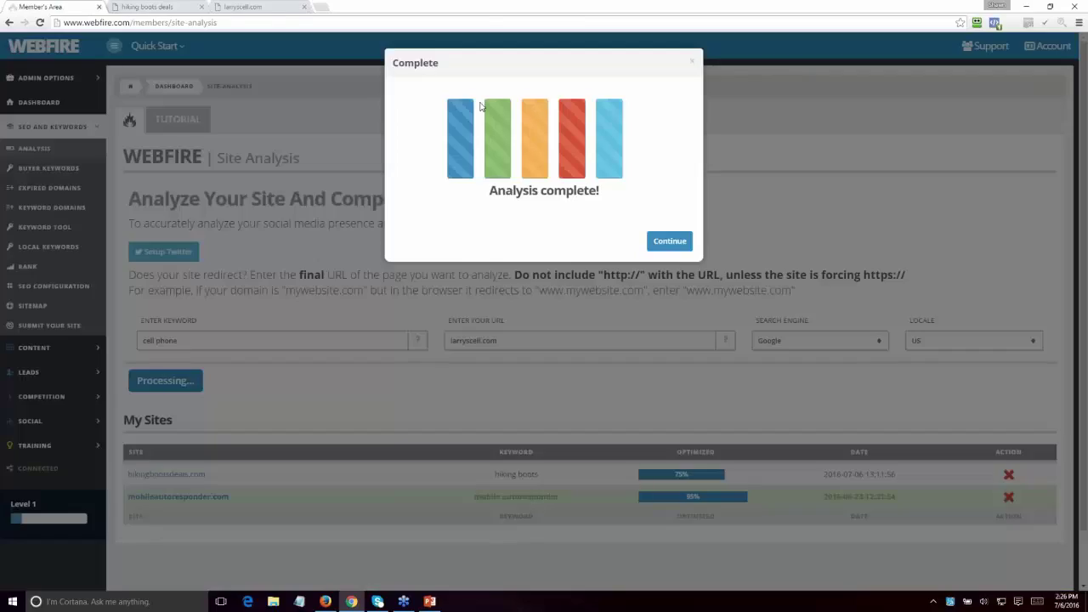
pyautogui.click(669, 241)
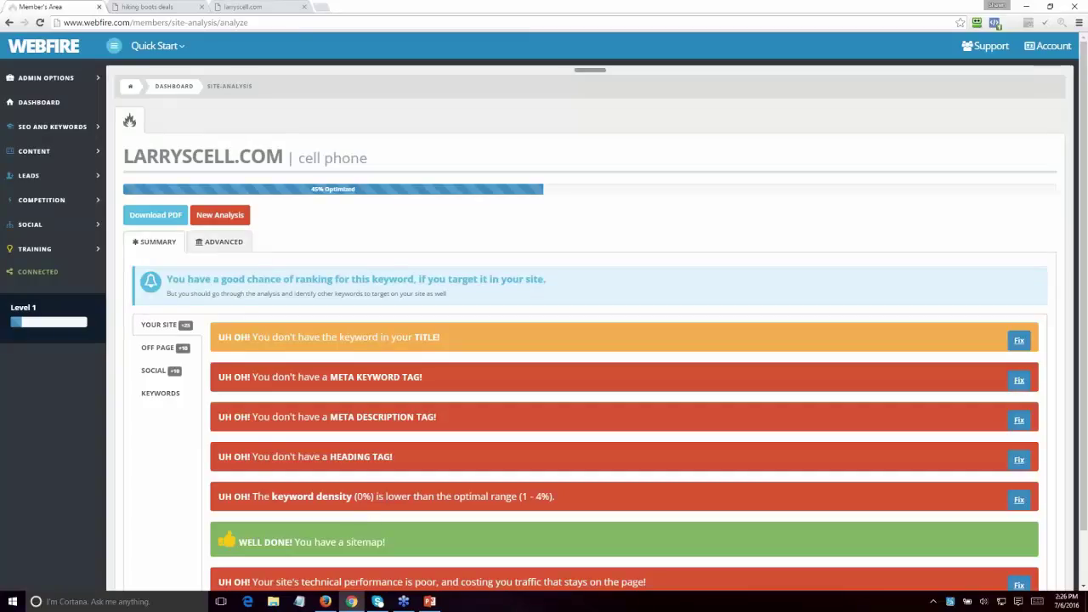
# Start a new WebFire site analysis of careercoachingadvisor.com for the keyword "careers".
pyautogui.click(219, 217)
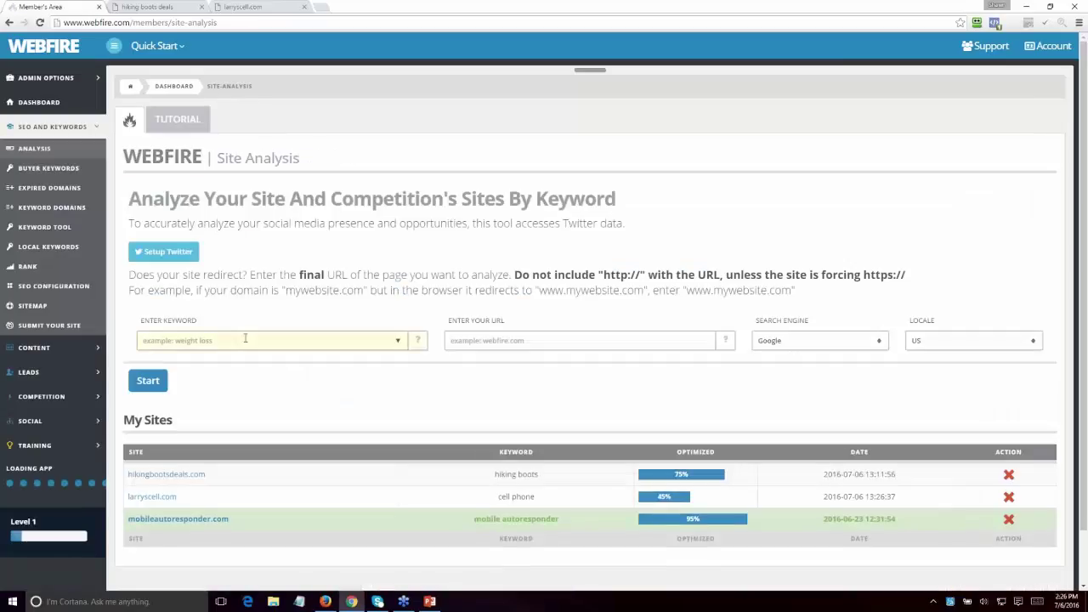
pyautogui.click(244, 338)
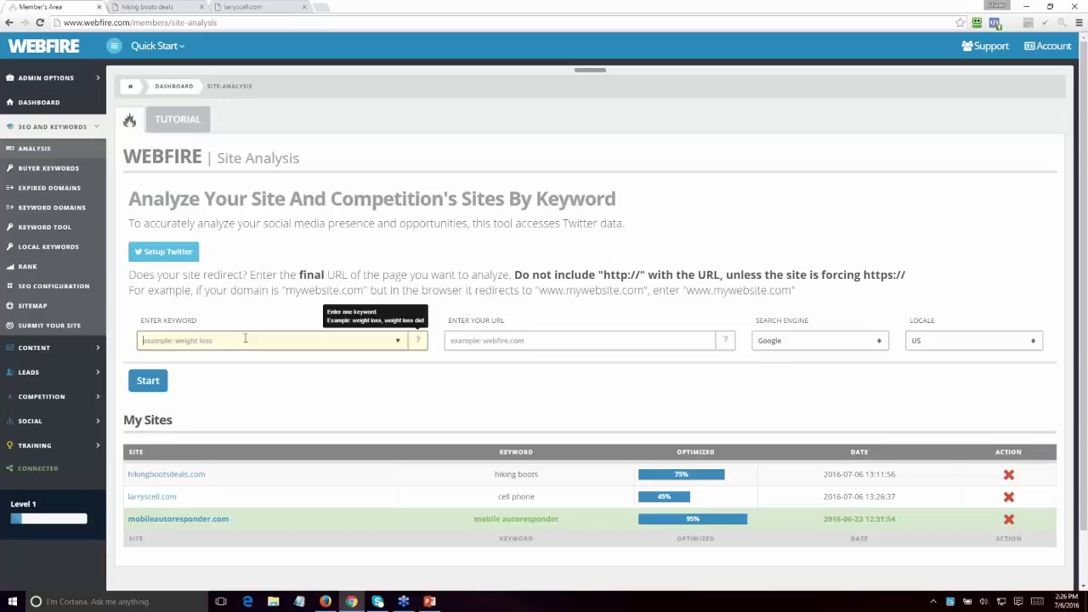
pyautogui.write('careers')
pyautogui.press('Tab')
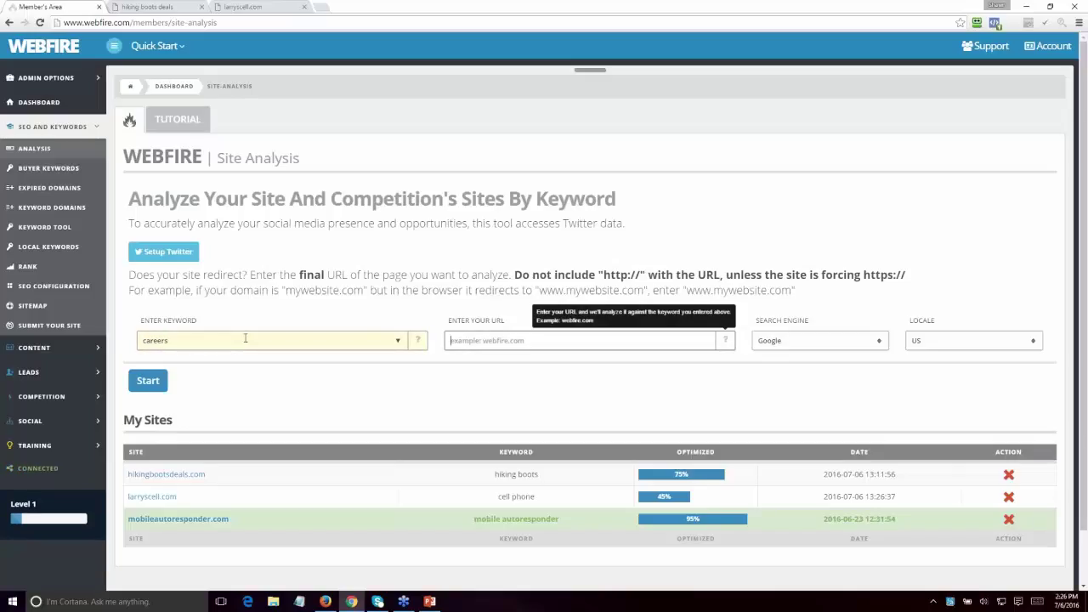
pyautogui.write('careercoachingadvisor.com')
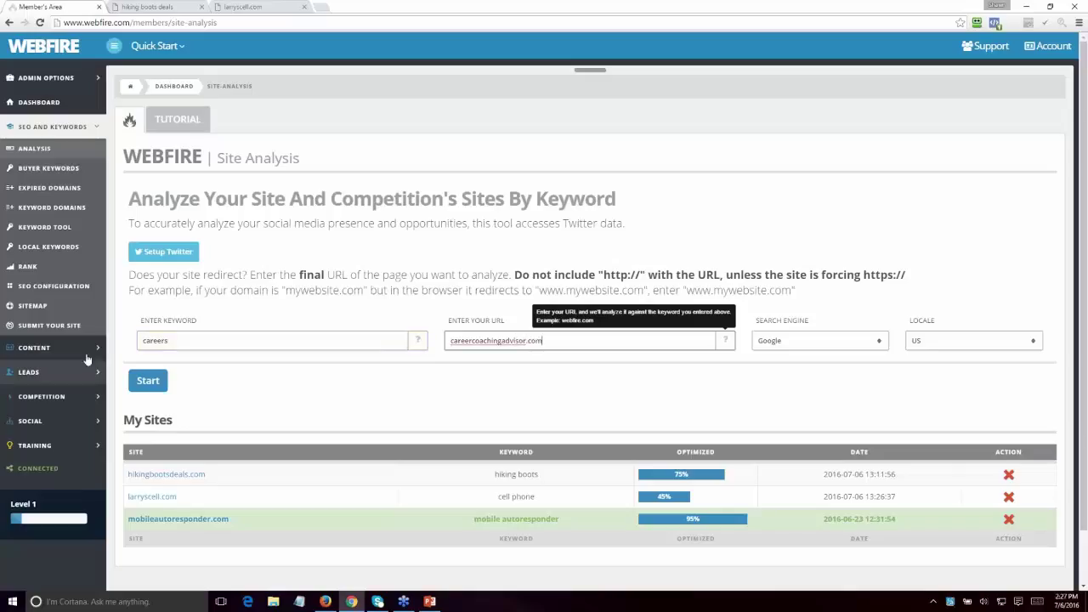
pyautogui.click(153, 383)
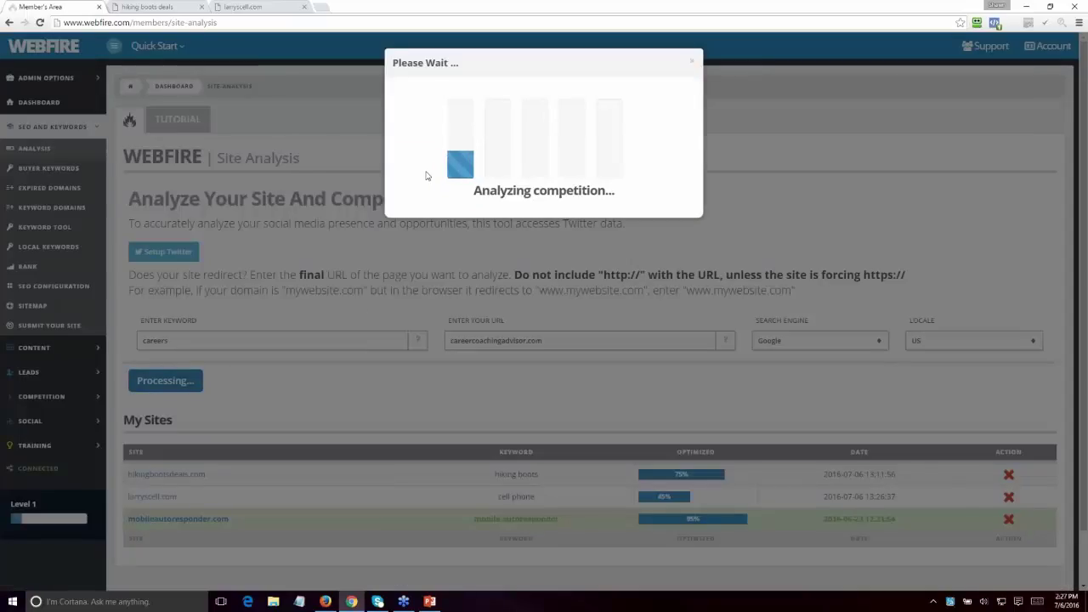
# Open careercoachingadvisor.com in place of the hiking boots deals page.
pyautogui.click(182, 7)
pyautogui.click(102, 22)
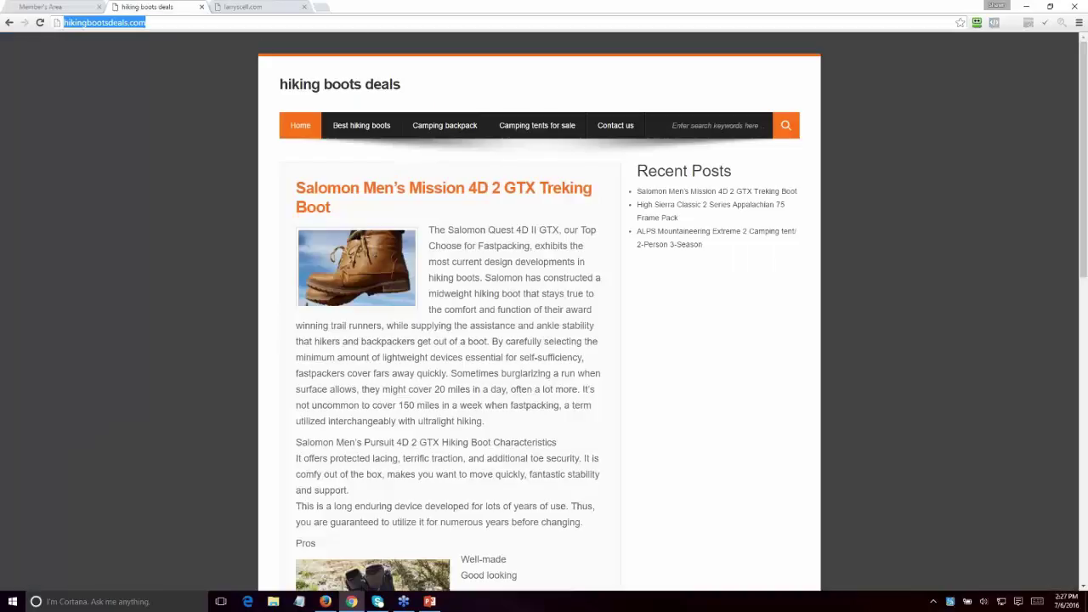
pyautogui.write('carreer')
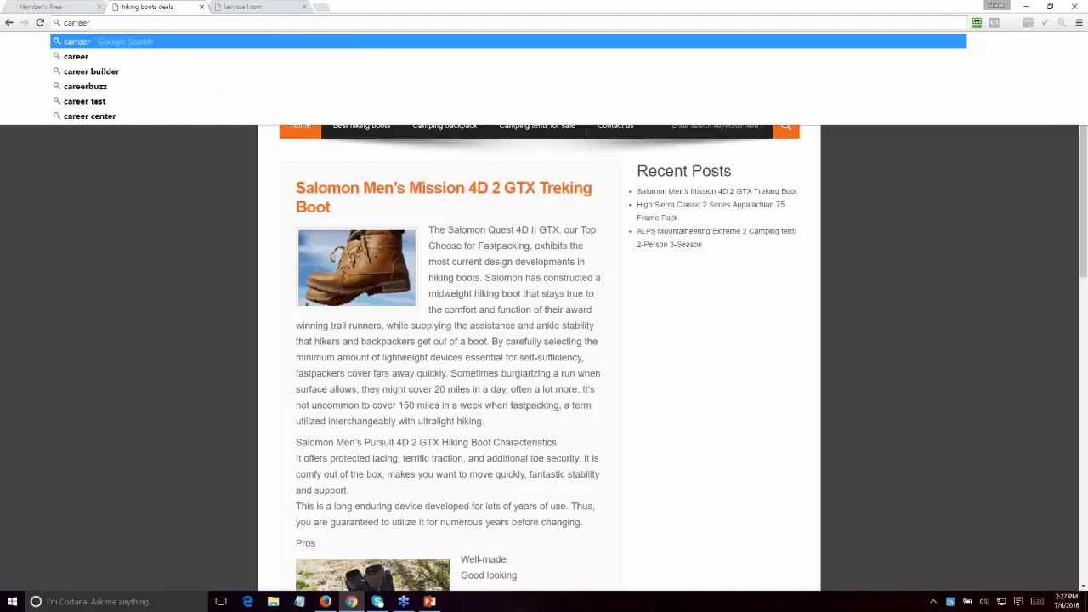
pyautogui.press('BackSpace')
pyautogui.press('BackSpace')
pyautogui.press('BackSpace')
pyautogui.write('ree')
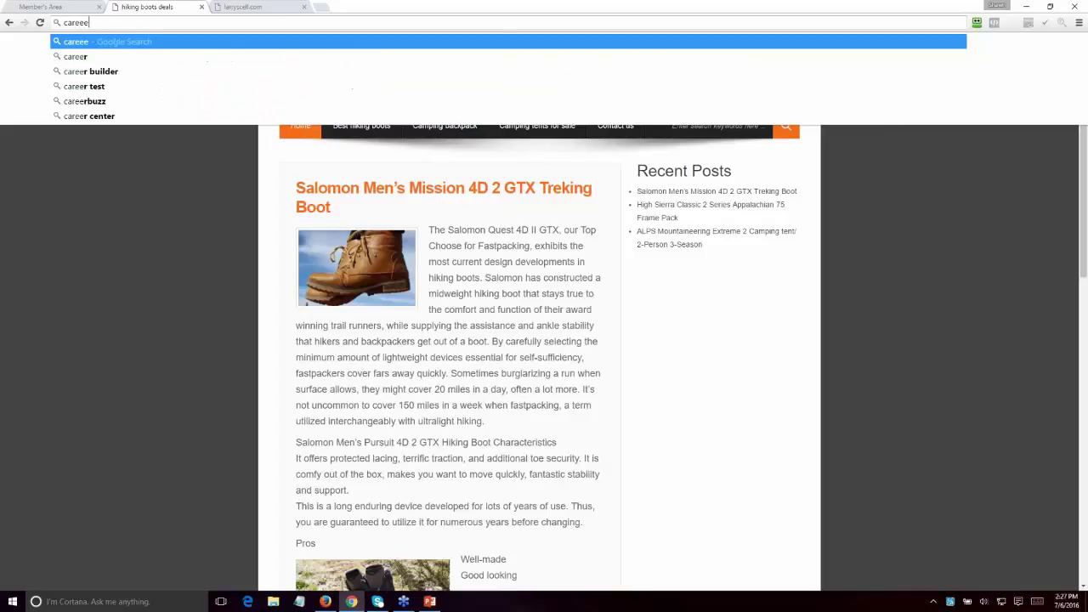
pyautogui.write('rcoa')
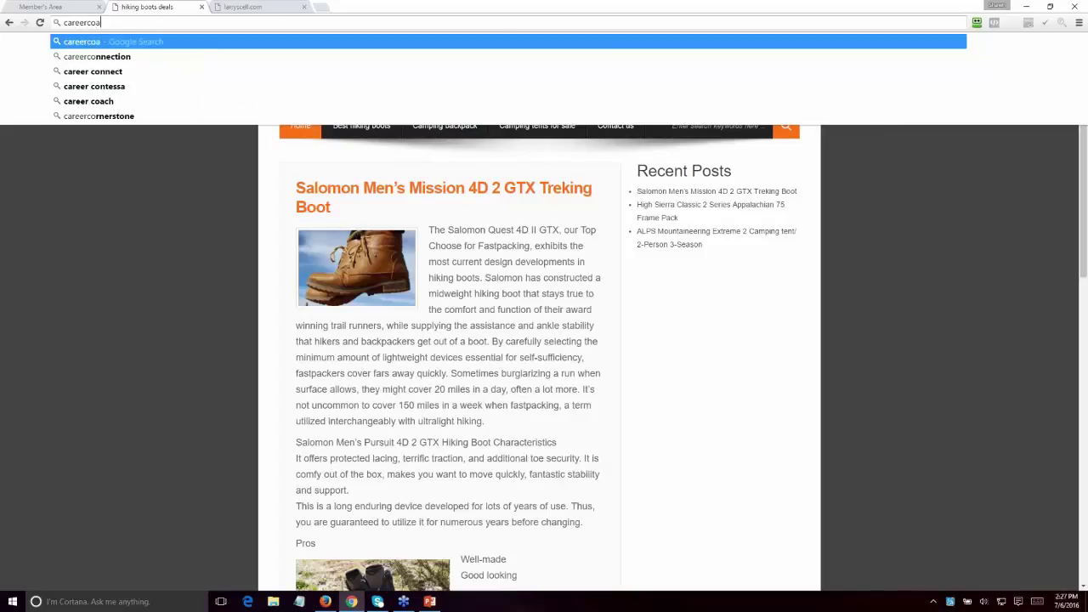
pyautogui.write('chingadvisor')
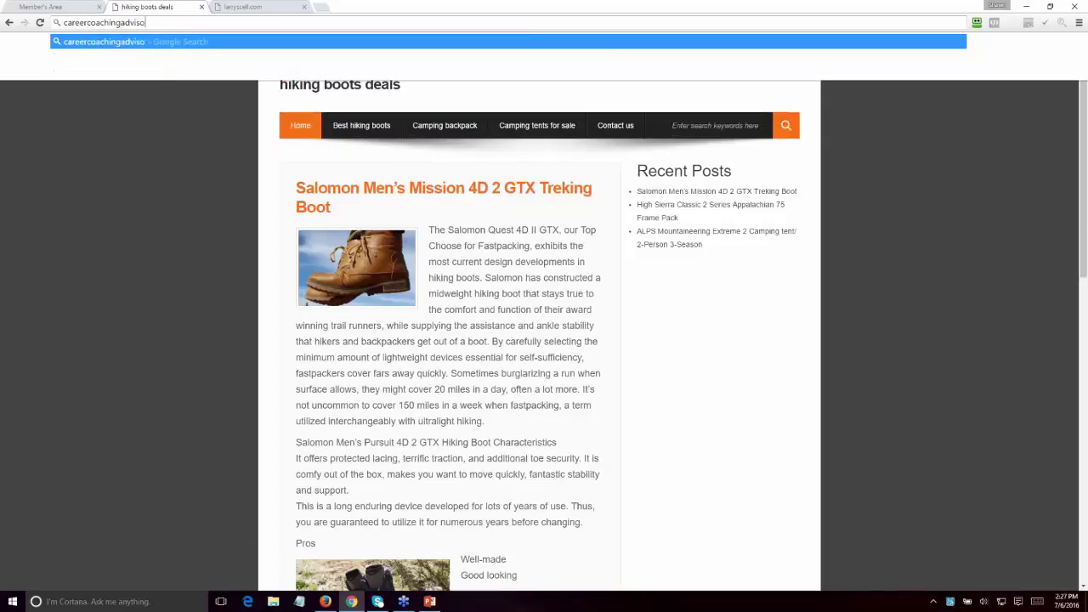
pyautogui.write('.com')
pyautogui.press('Return')
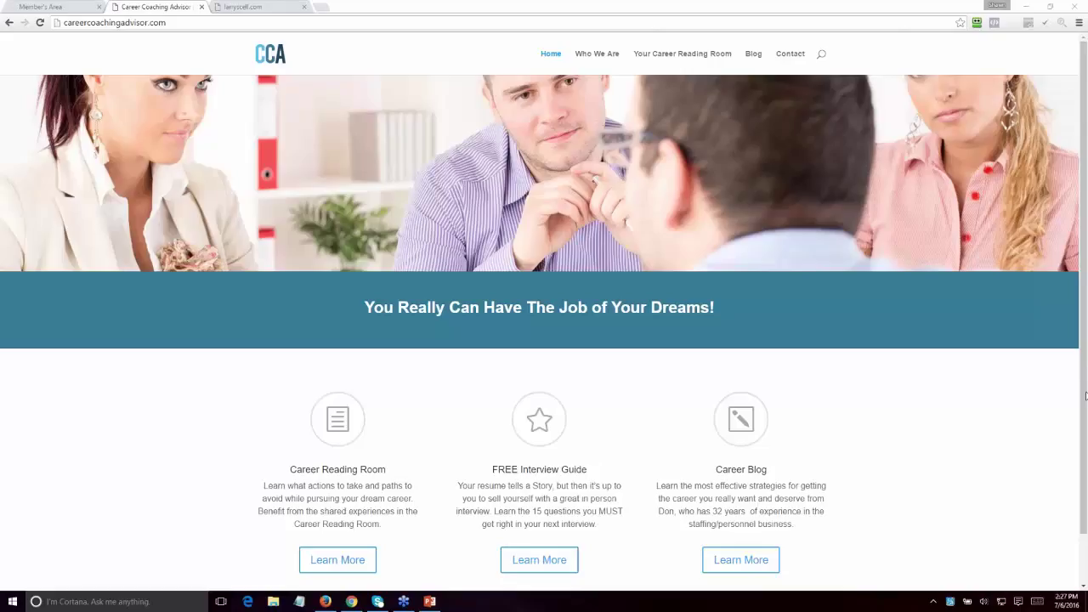
# Look over the careercoachingadvisor.com home page, view the landing page behind its FREE Interview Guide, and return to the home page.
pyautogui.click(864, 430)
pyautogui.scroll(-1, 863, 429)
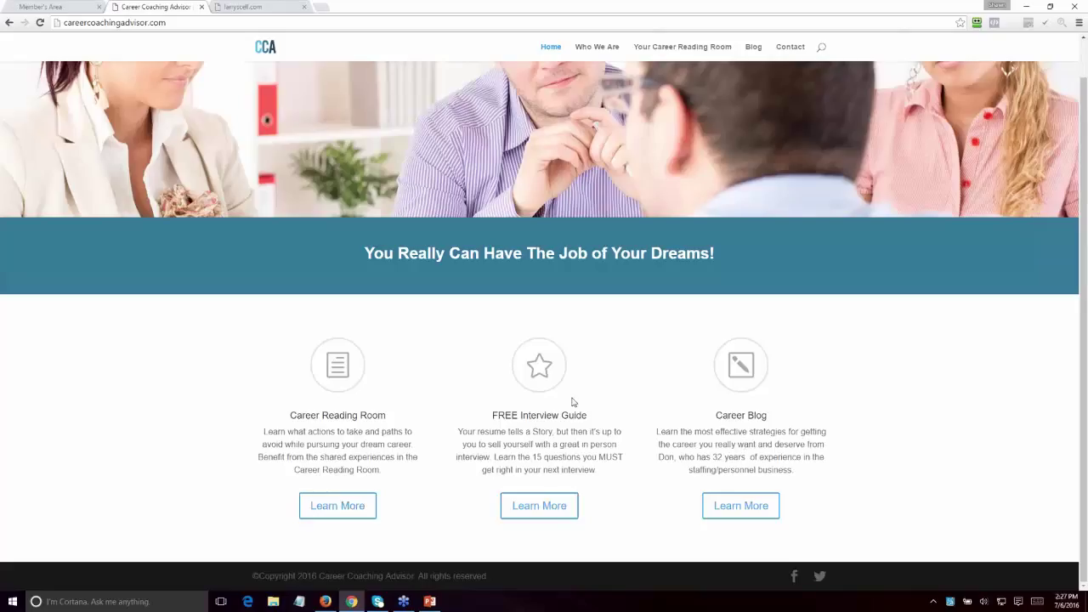
pyautogui.scroll(1, 572, 402)
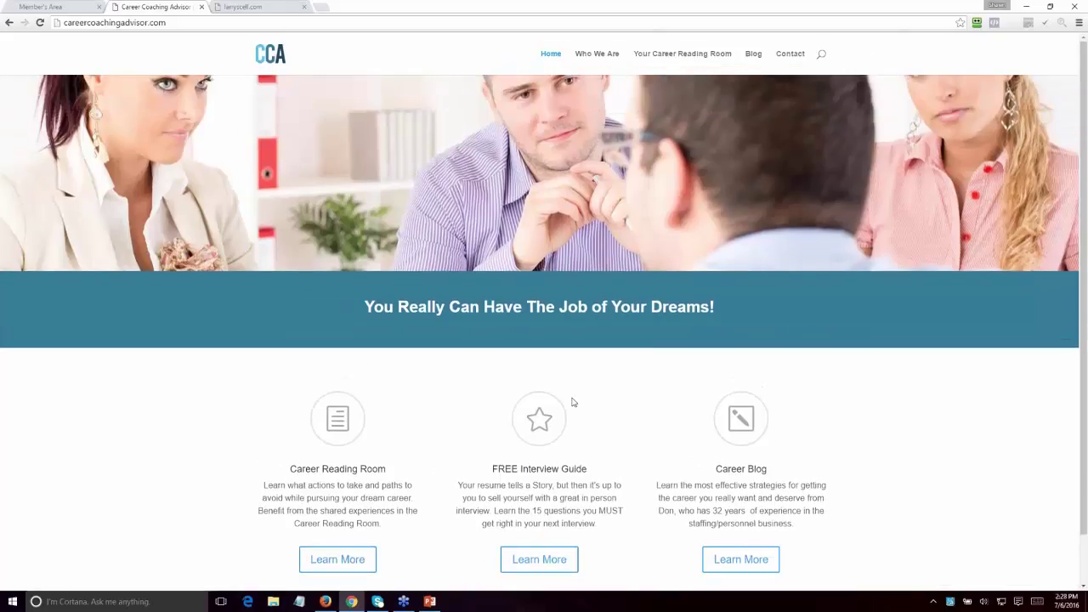
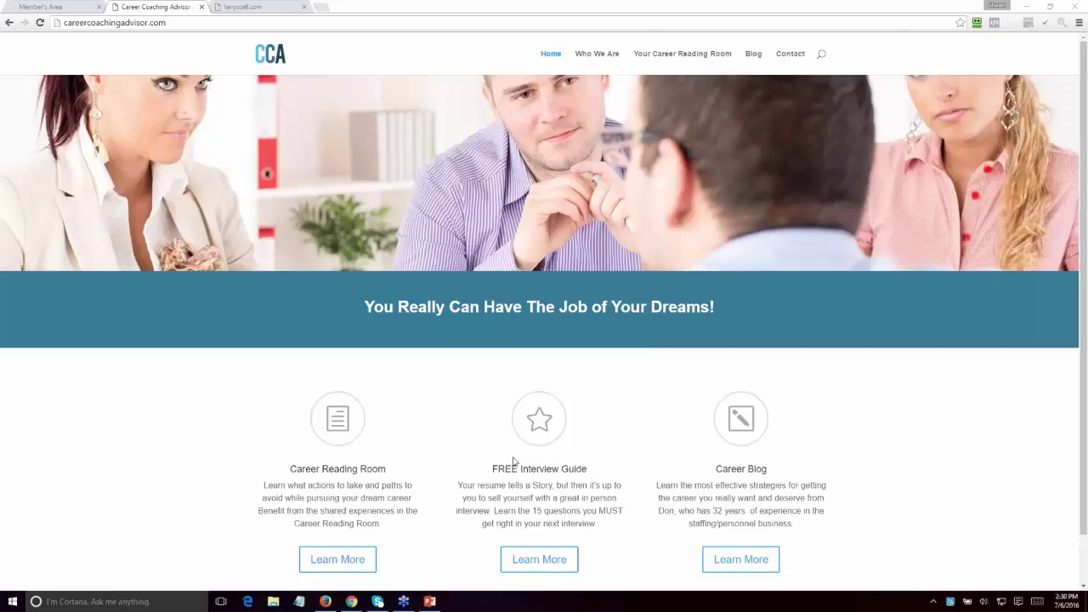
pyautogui.click(514, 461)
pyautogui.click(533, 560)
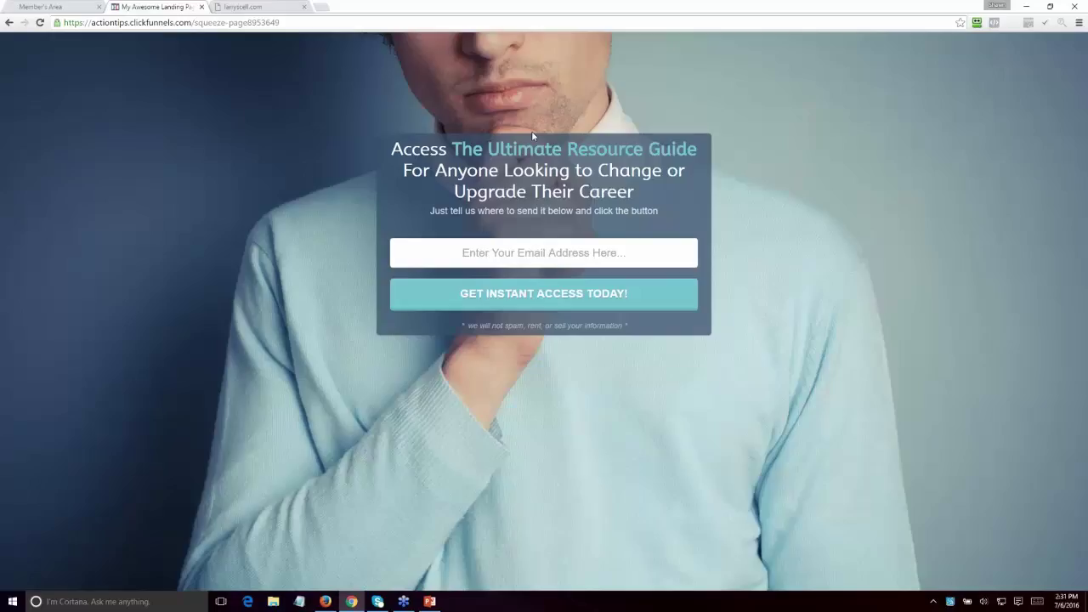
pyautogui.click(8, 22)
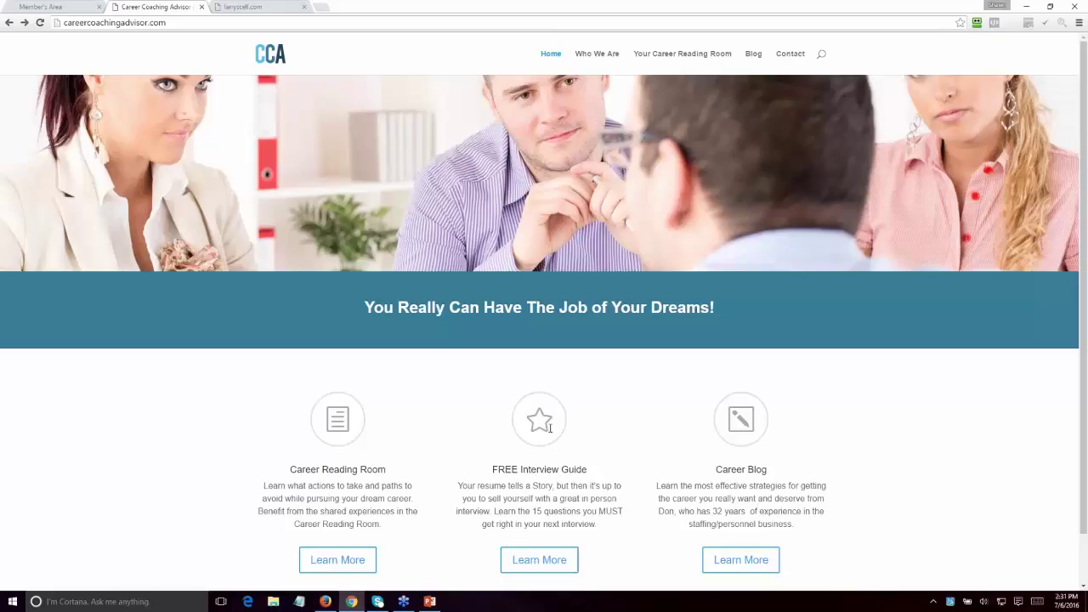
# Look through the site's Career Reading Room page and its Career Blog page.
pyautogui.click(329, 566)
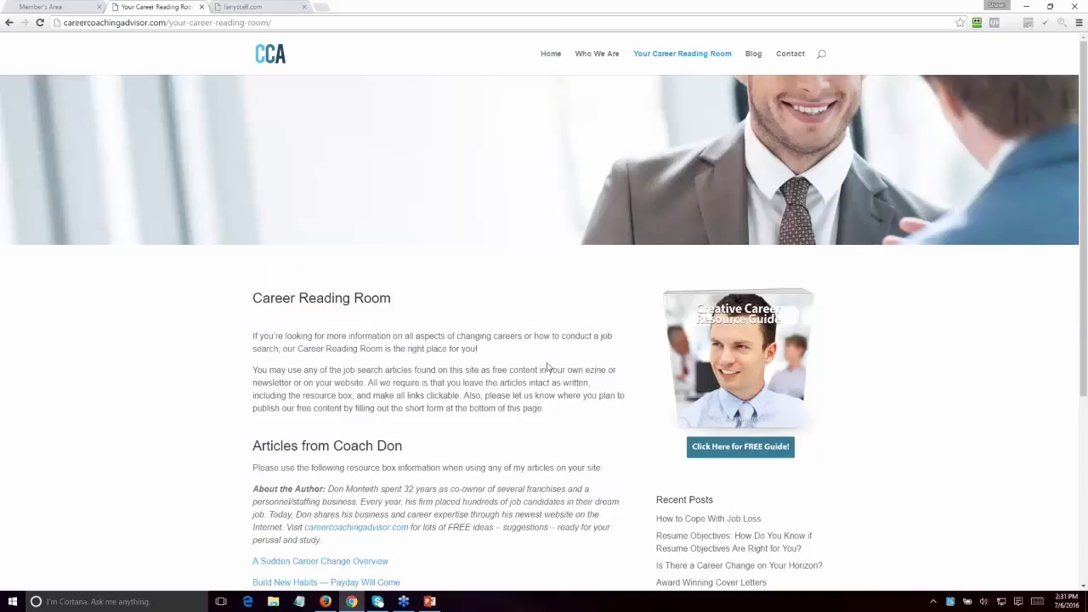
pyautogui.scroll(-4, 547, 367)
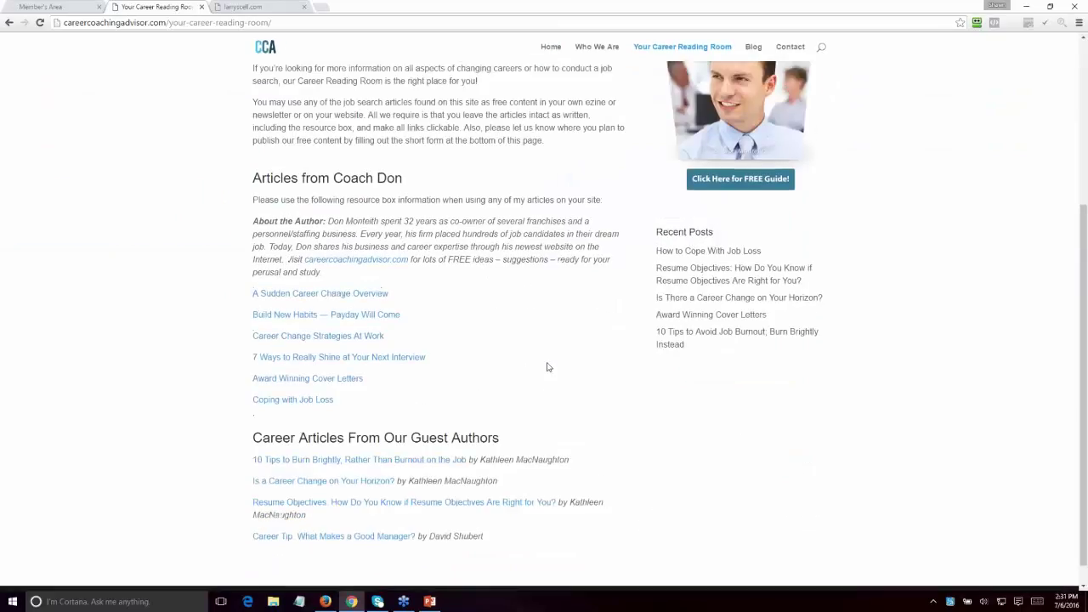
pyautogui.scroll(4, 547, 367)
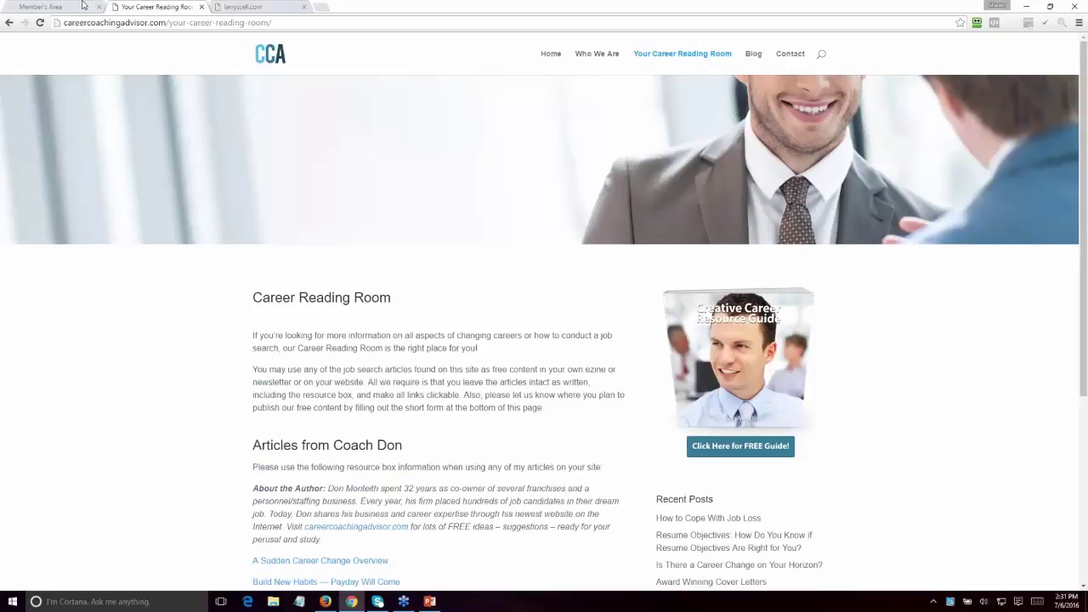
pyautogui.click(10, 27)
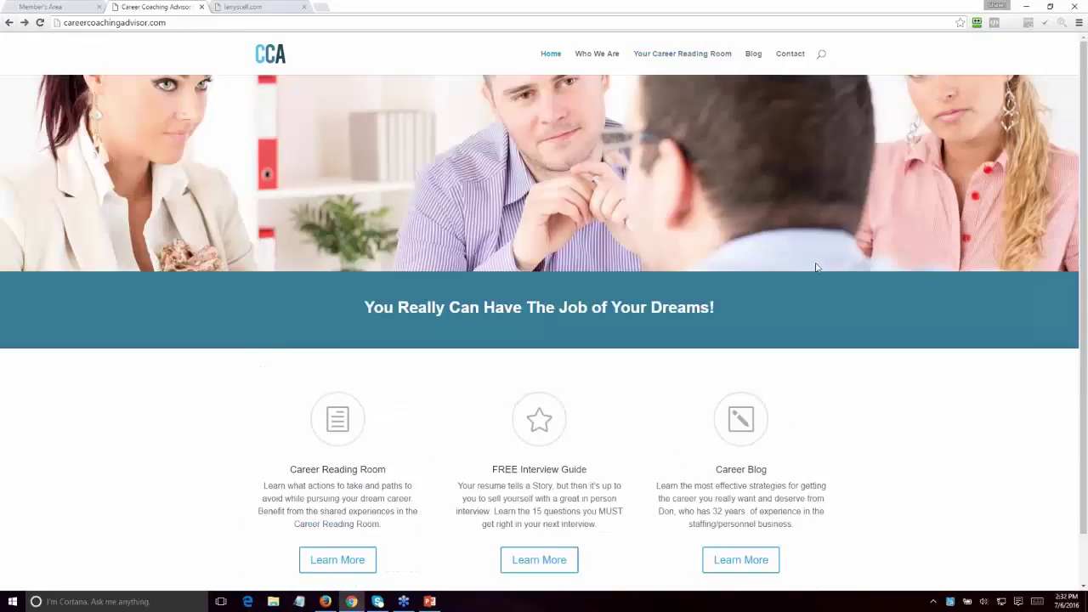
pyautogui.click(738, 572)
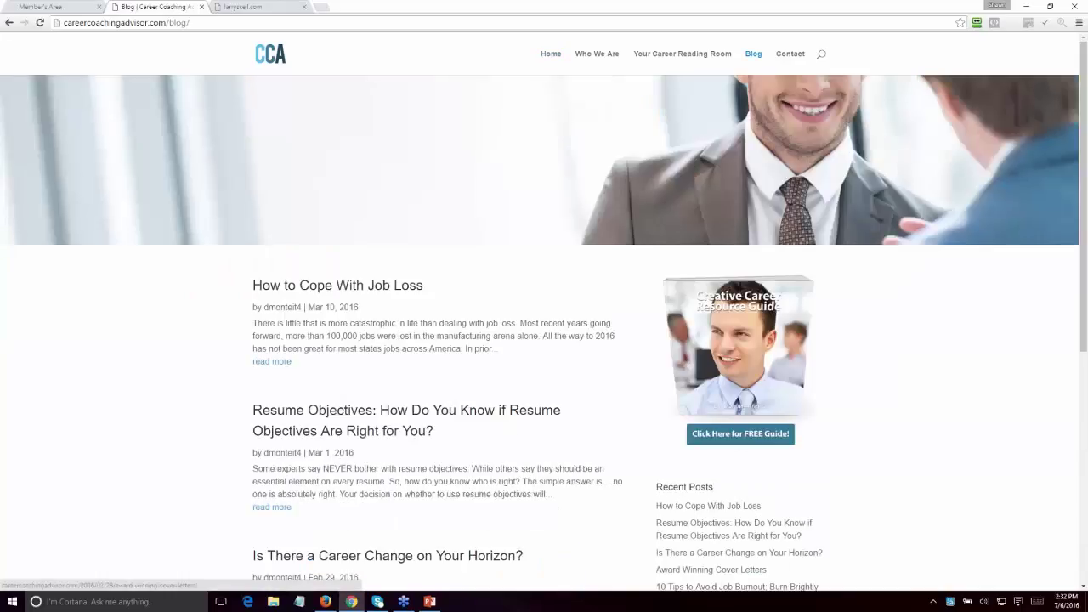
pyautogui.scroll(-5, 544, 332)
pyautogui.scroll(5, 544, 331)
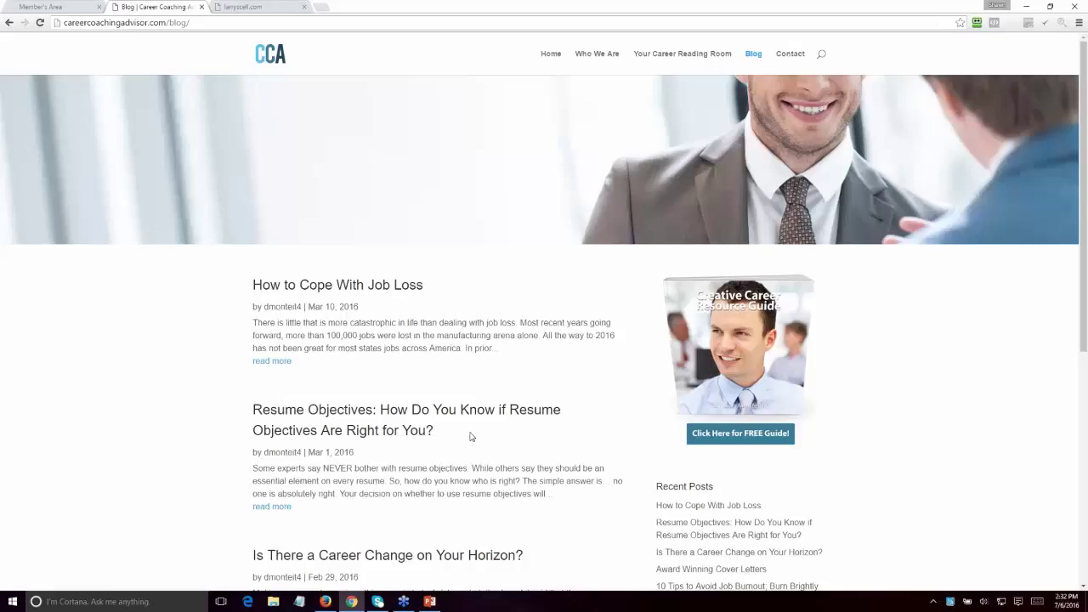
# Review the WebFire report for careercoachingadvisor.com, covering the on-site, off-page, social and related keywords results.
pyautogui.click(43, 6)
pyautogui.click(670, 242)
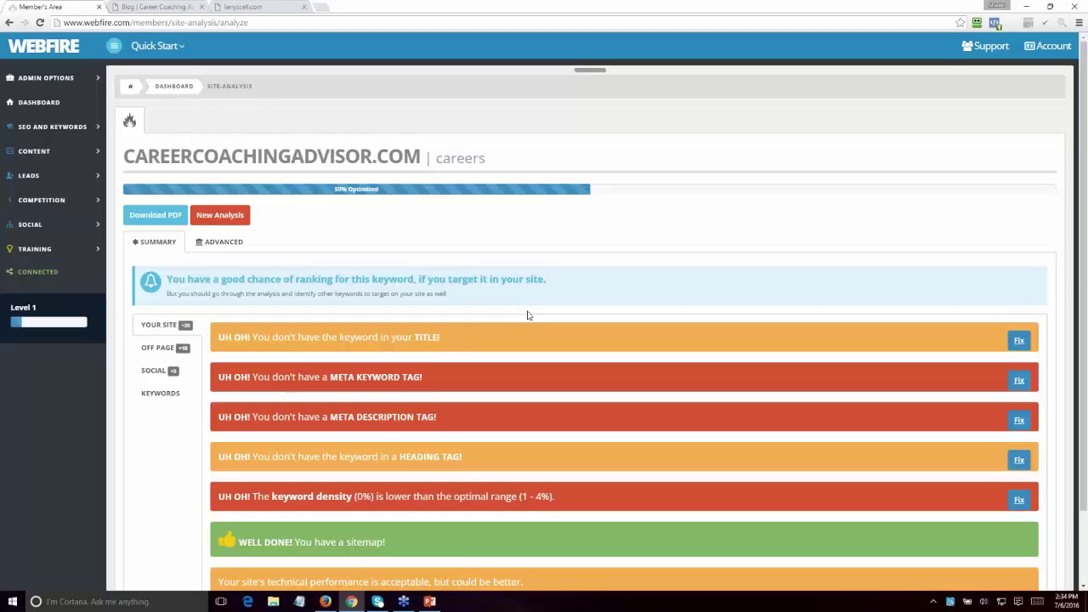
pyautogui.scroll(-2, 527, 315)
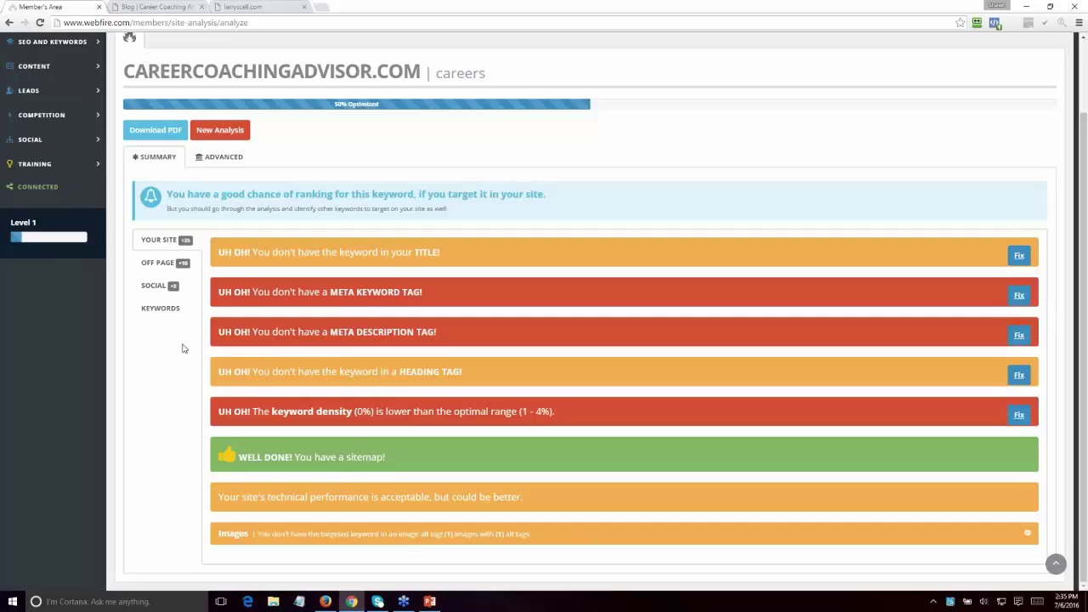
pyautogui.click(162, 263)
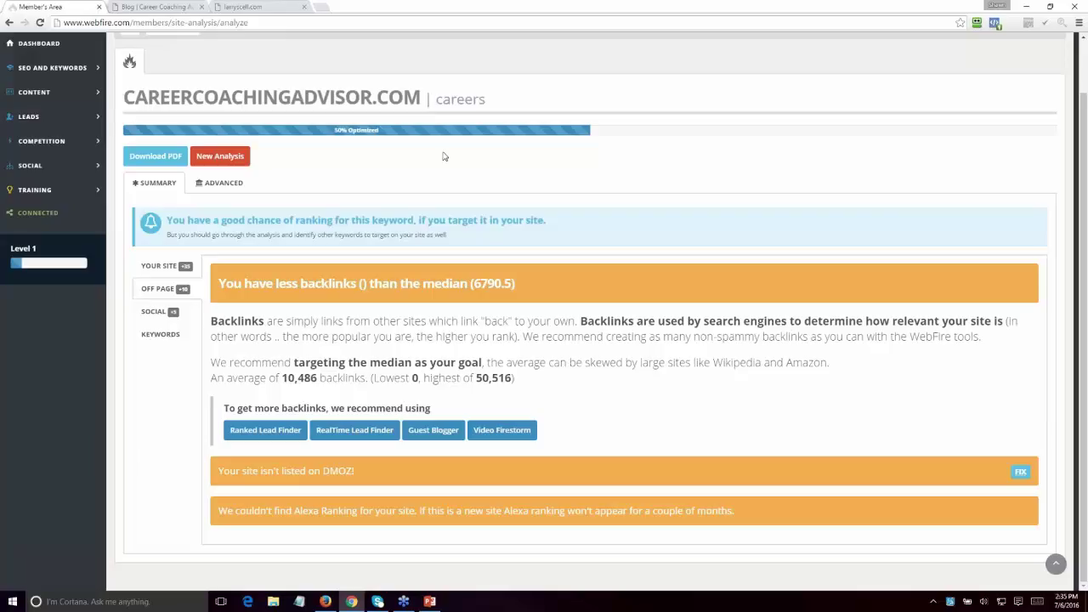
pyautogui.click(150, 311)
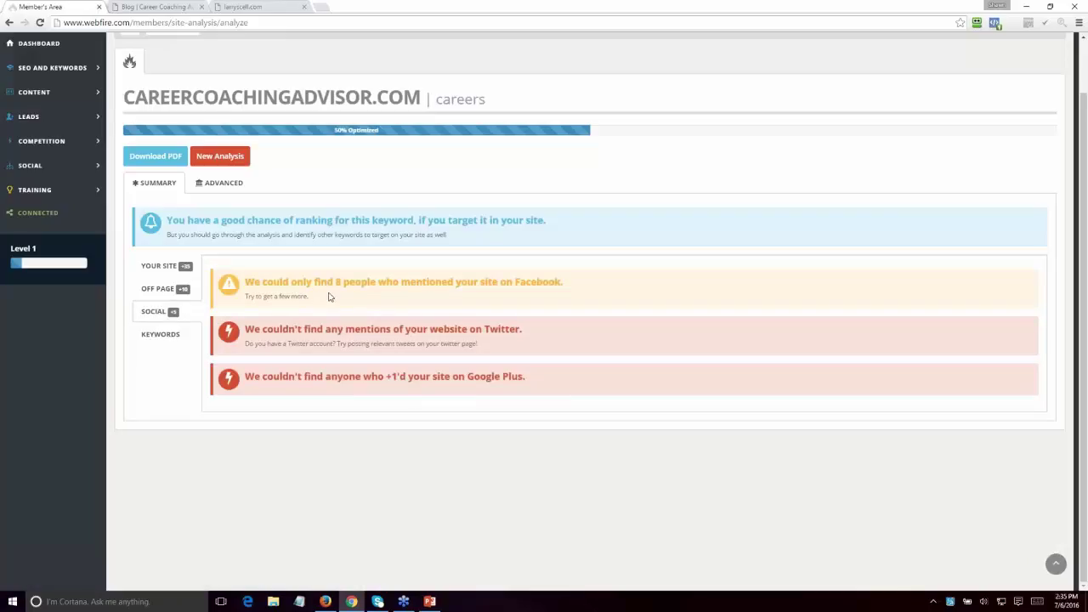
pyautogui.click(155, 340)
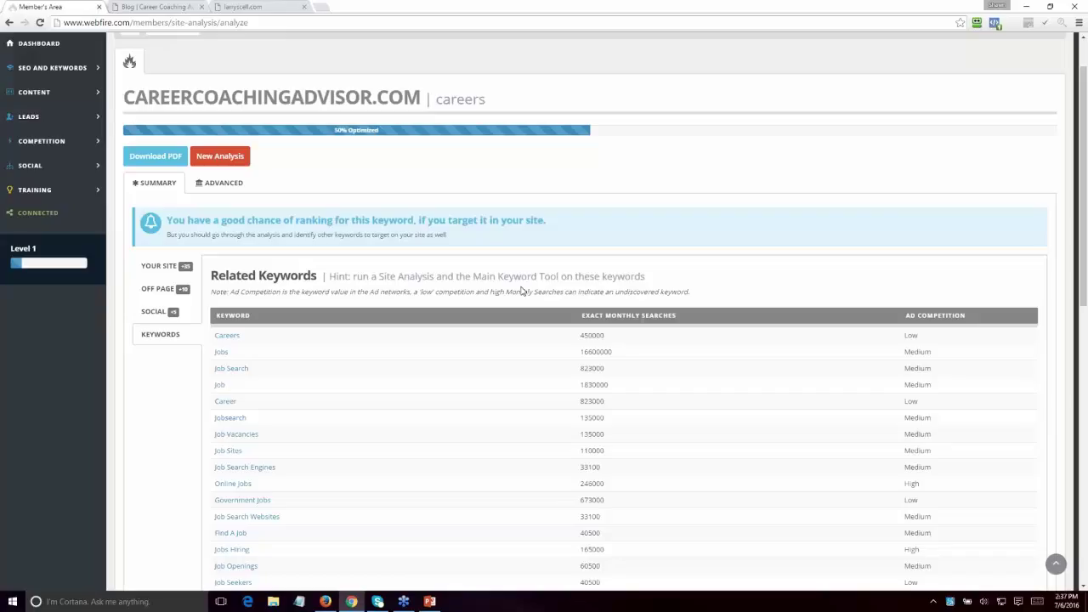
# Open the free guide offer from the career blog and request access with a made-up email address.
pyautogui.click(136, 6)
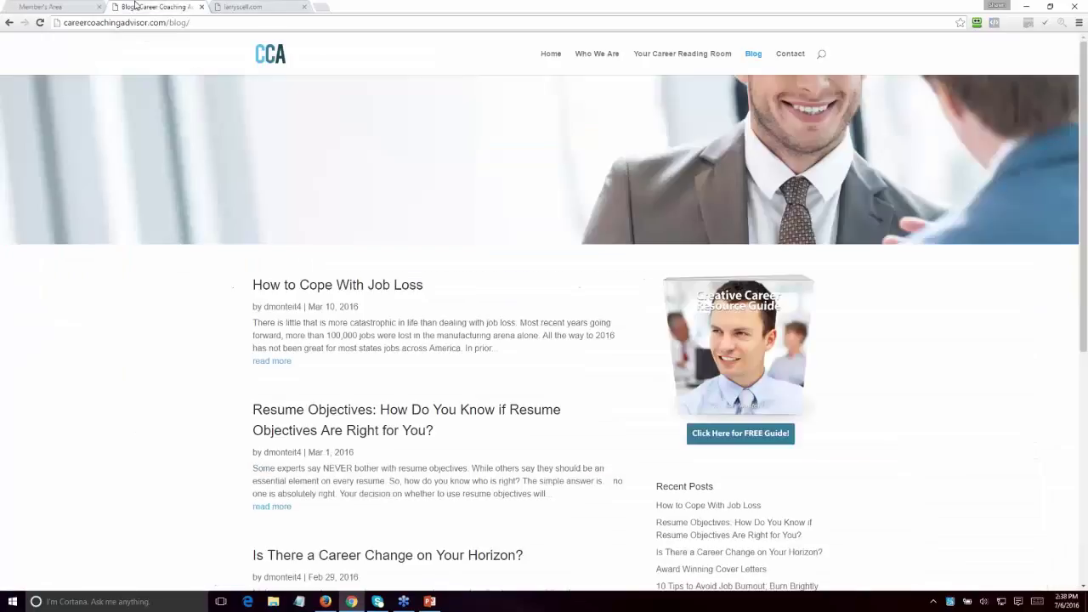
pyautogui.click(738, 434)
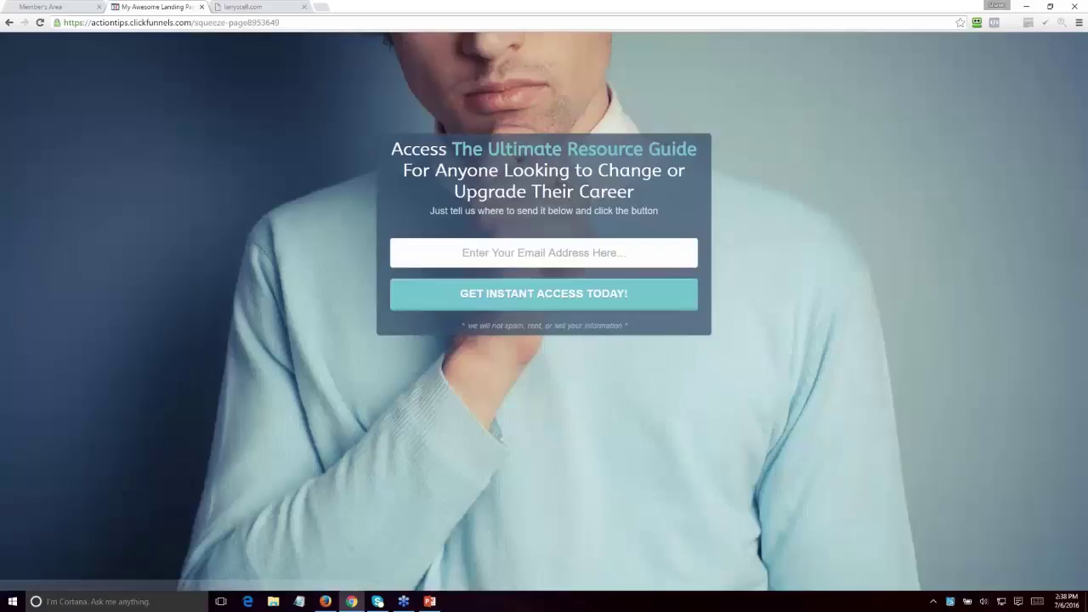
pyautogui.click(584, 252)
pyautogui.write('afs')
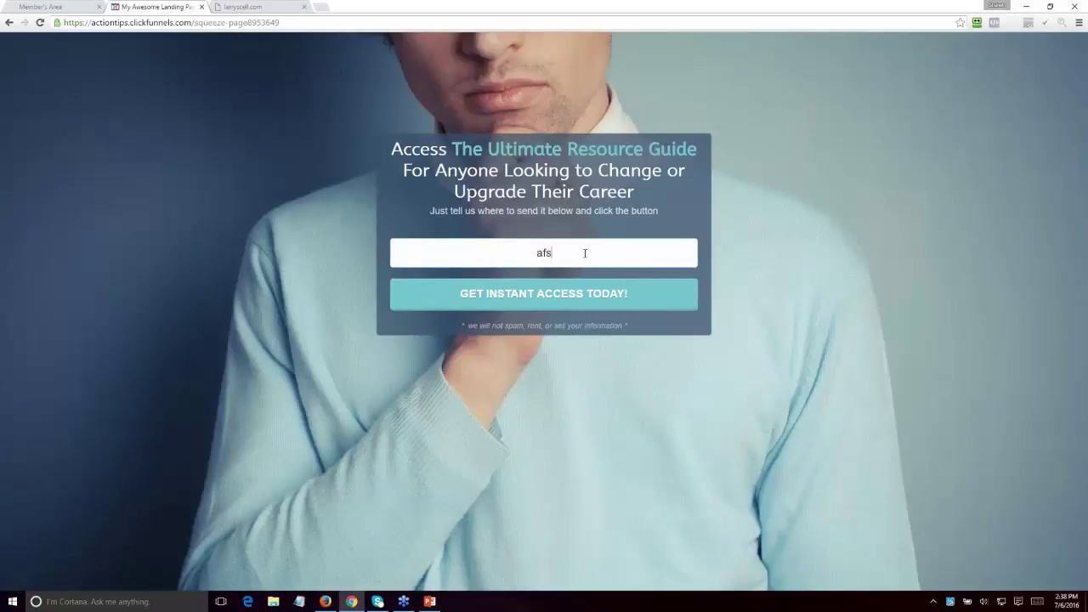
pyautogui.write('fda@asfasdfscom')
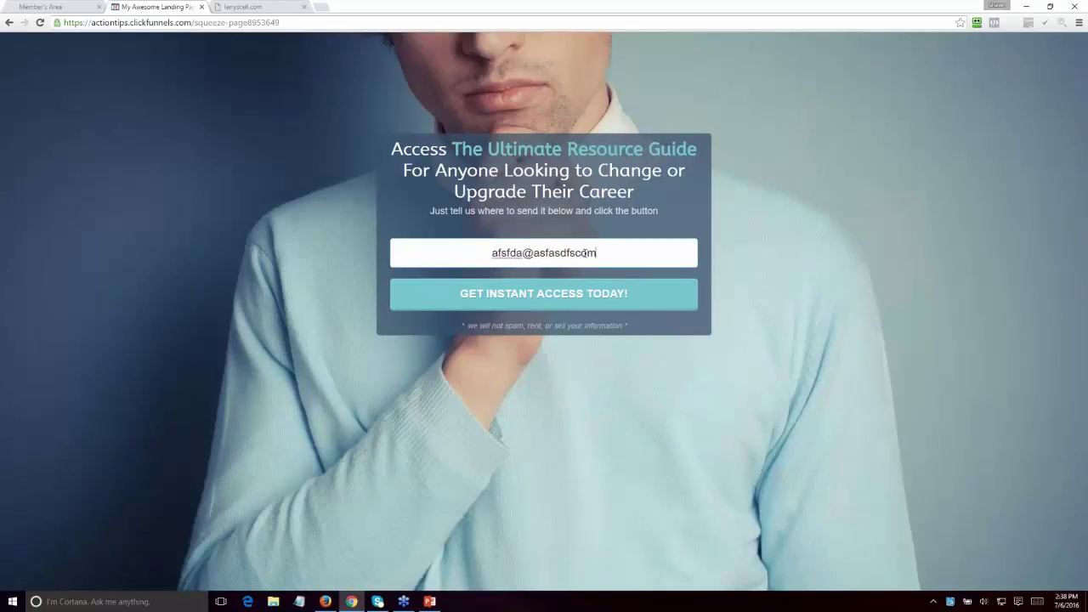
pyautogui.press('BackSpace')
pyautogui.press('BackSpace')
pyautogui.press('BackSpace')
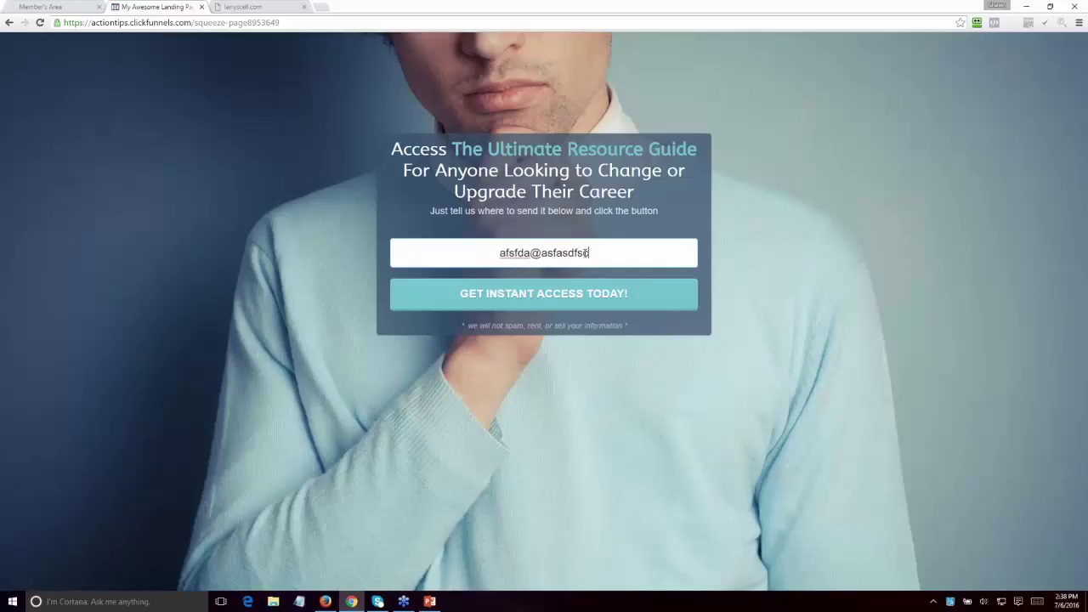
pyautogui.write('.')
pyautogui.press('BackSpace')
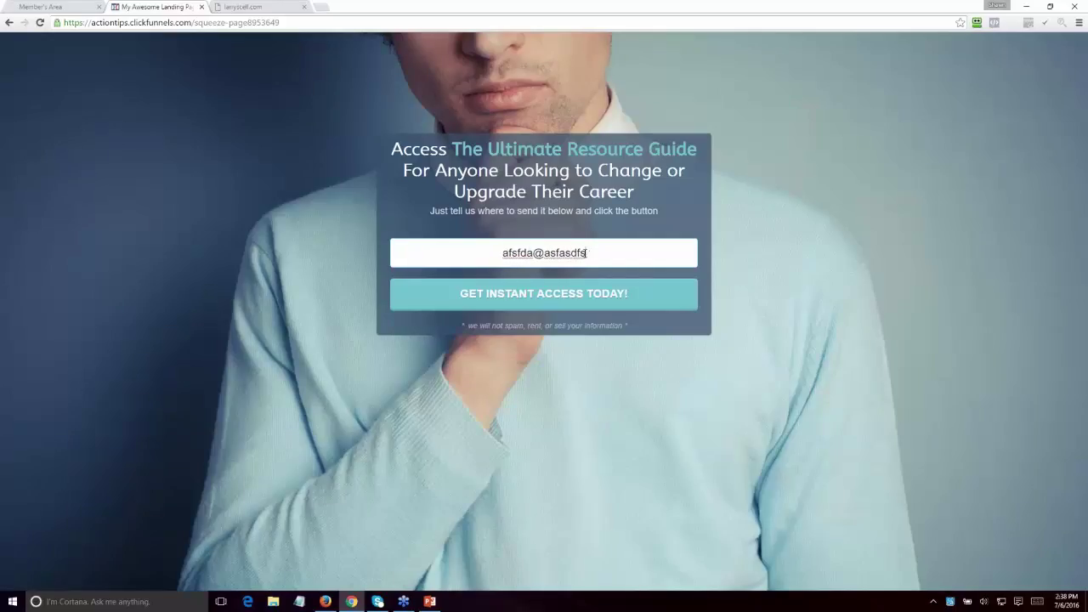
pyautogui.write('.com')
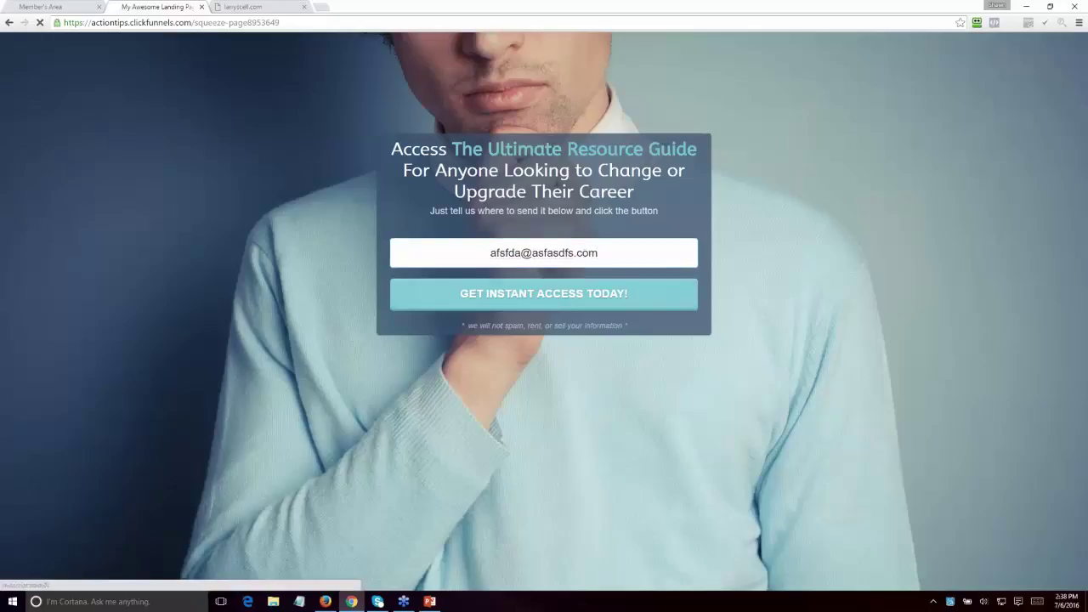
pyautogui.click(544, 293)
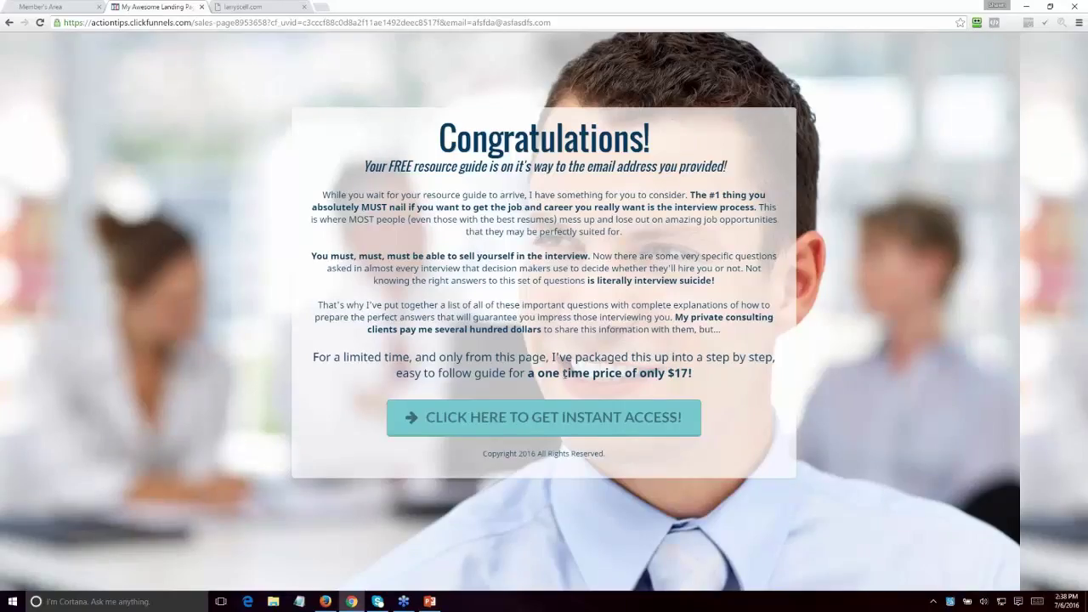
# View the order form for the $17 interview questions guide, return to the Congratulations page, and check its web address.
pyautogui.click(541, 432)
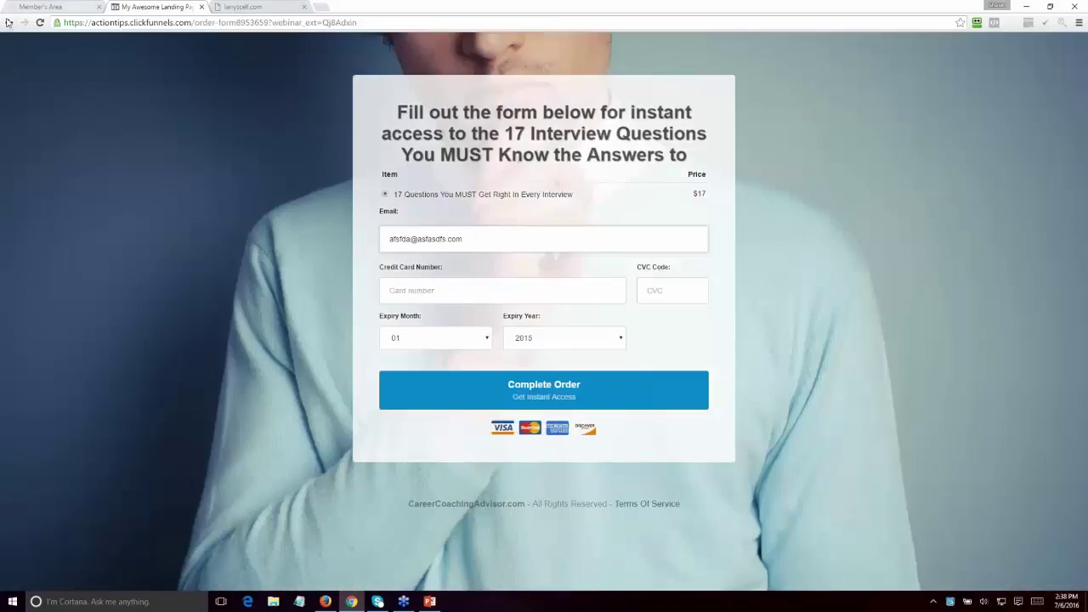
pyautogui.click(8, 22)
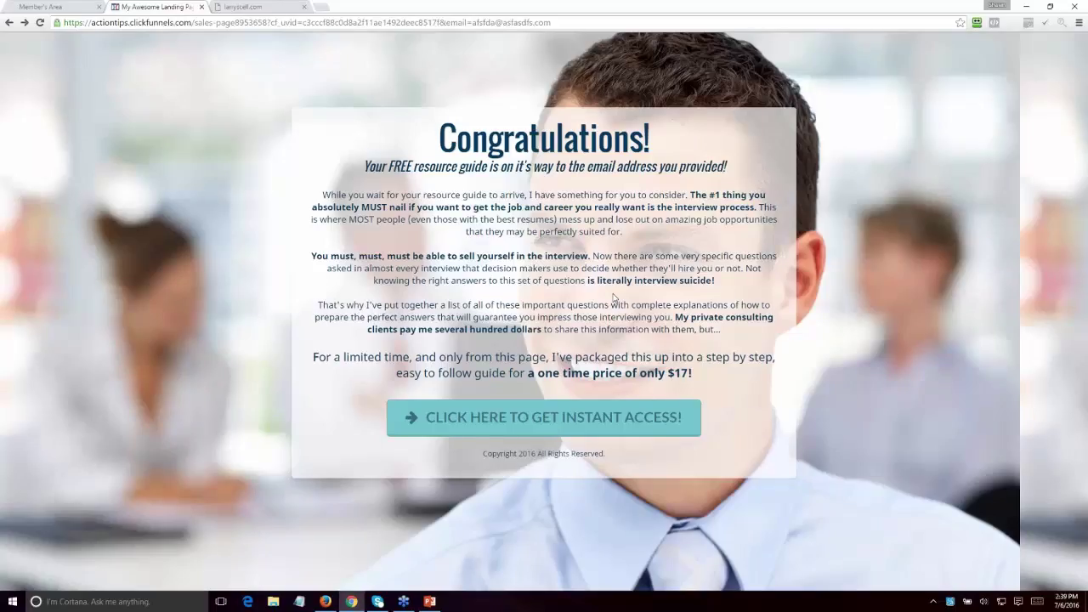
pyautogui.click(206, 18)
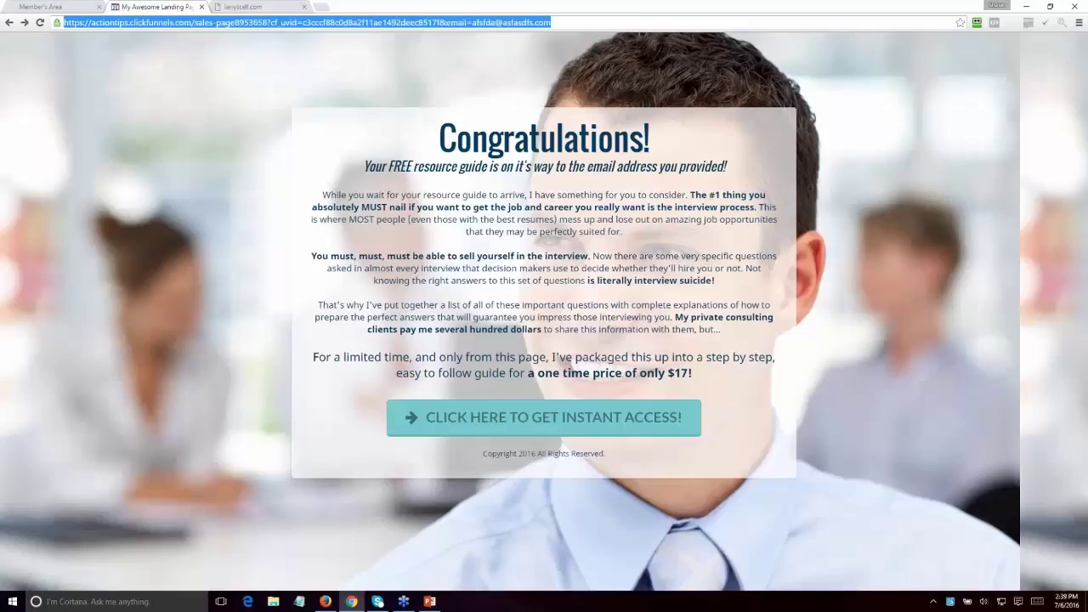
pyautogui.click(285, 87)
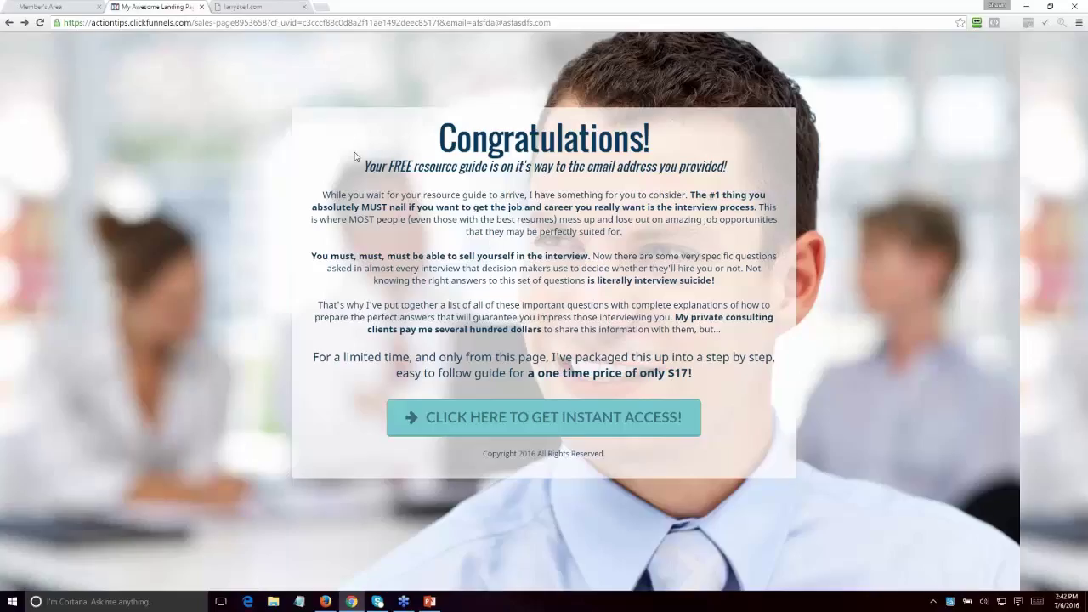
# Start a WebFire site analysis of talentmanagementinstitute.com for the keyword "talent development".
pyautogui.click(75, 7)
pyautogui.click(227, 161)
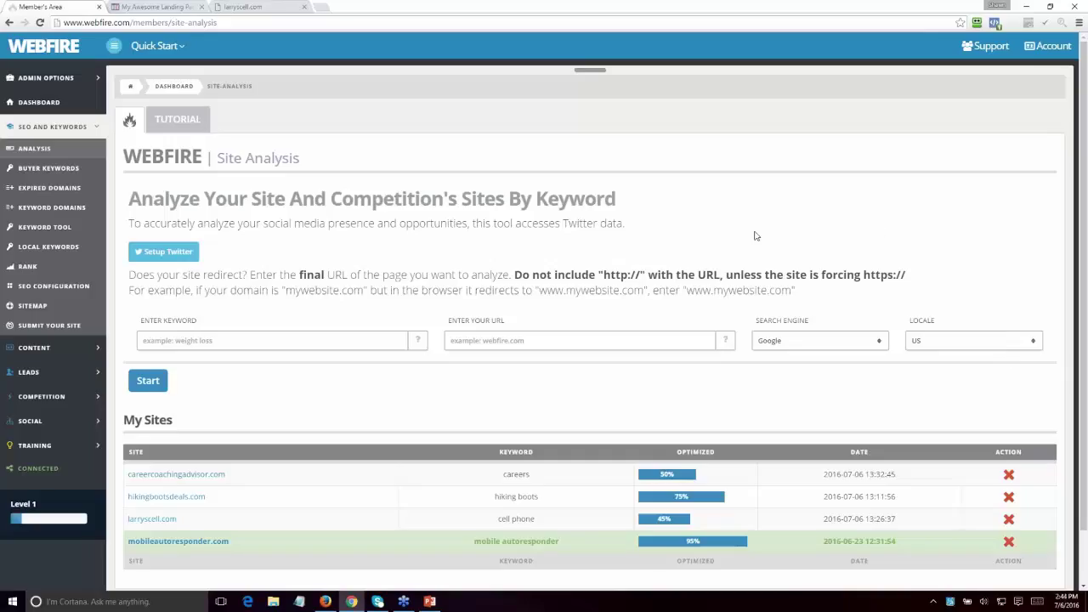
pyautogui.click(348, 343)
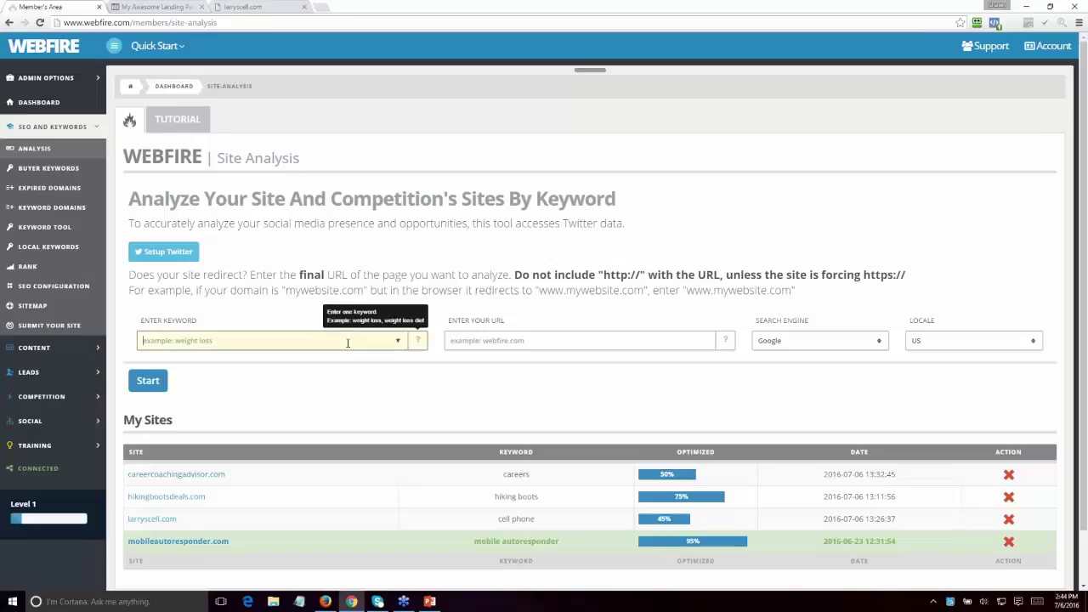
pyautogui.write('talent development')
pyautogui.press('Tab')
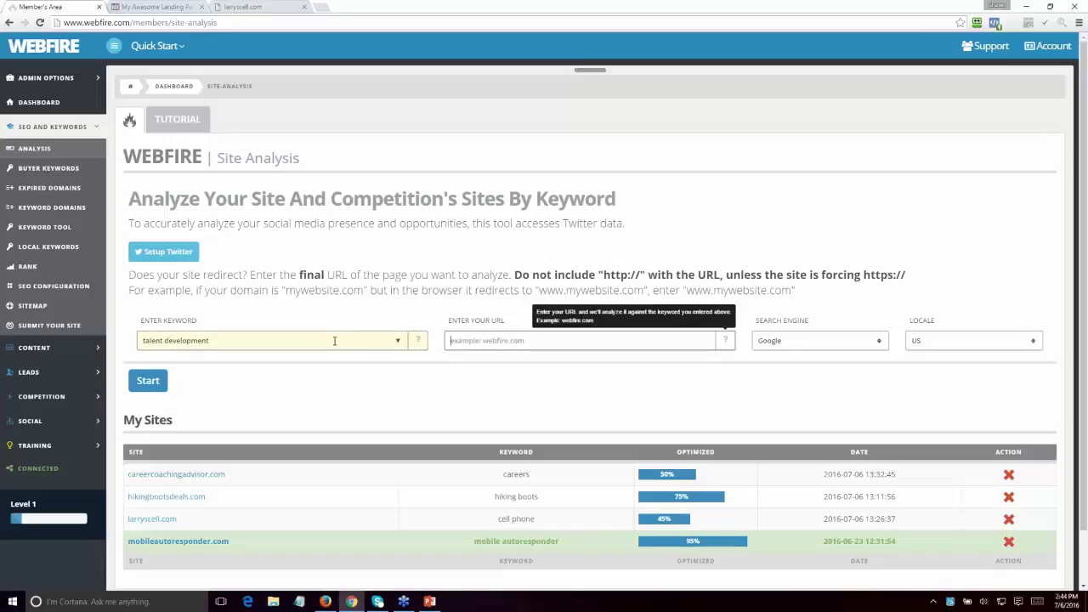
pyautogui.write('talentmanagementins')
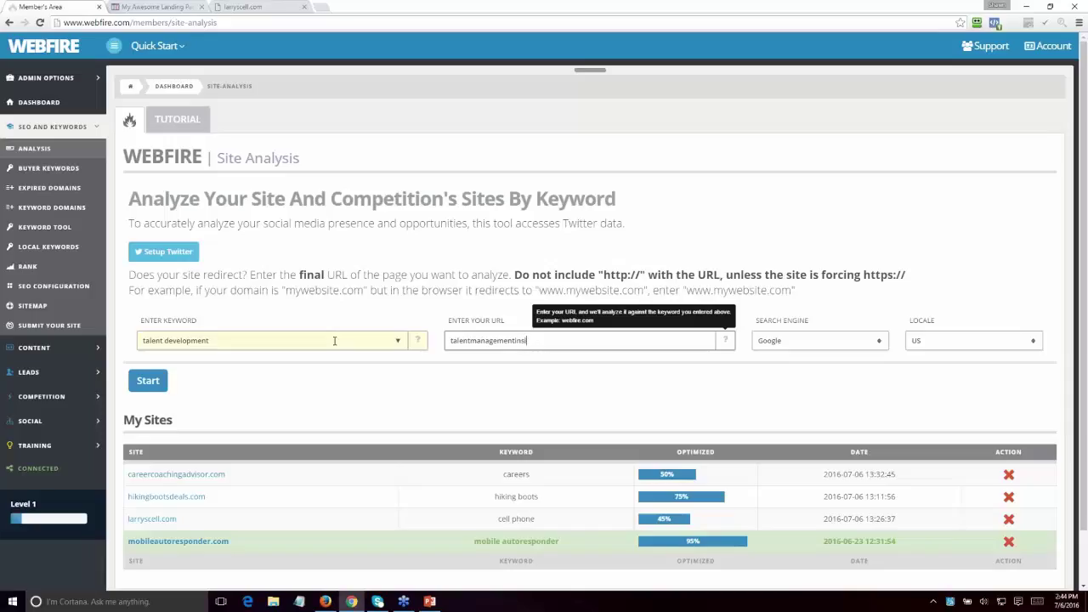
pyautogui.write('titute.com')
pyautogui.click(147, 384)
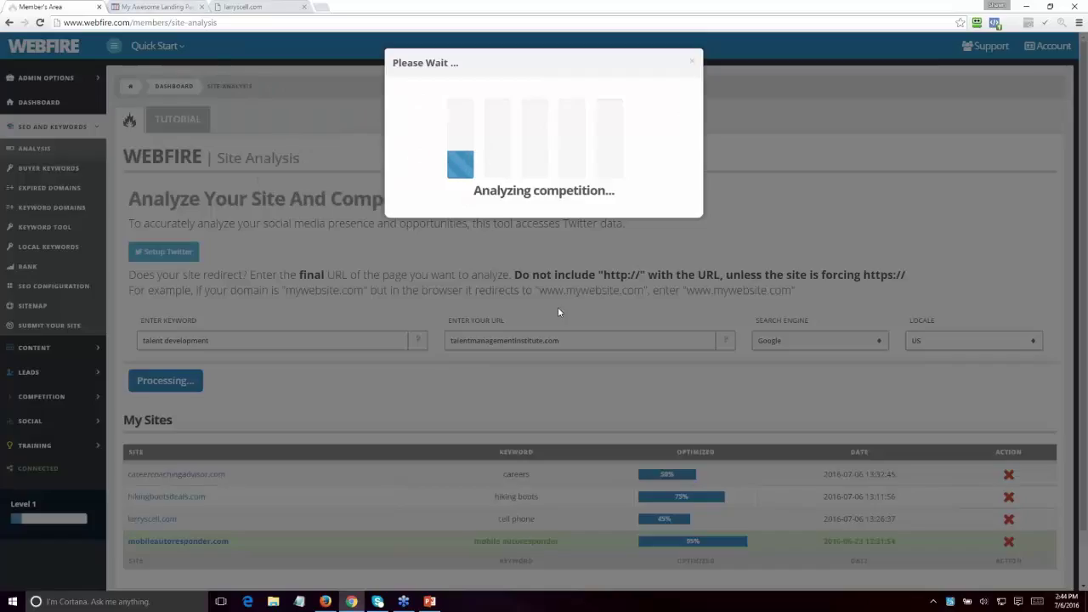
# Open talentmanagementinstitute.com in place of the Congratulations landing page, leaving the WebFire analysis running.
pyautogui.click(192, 8)
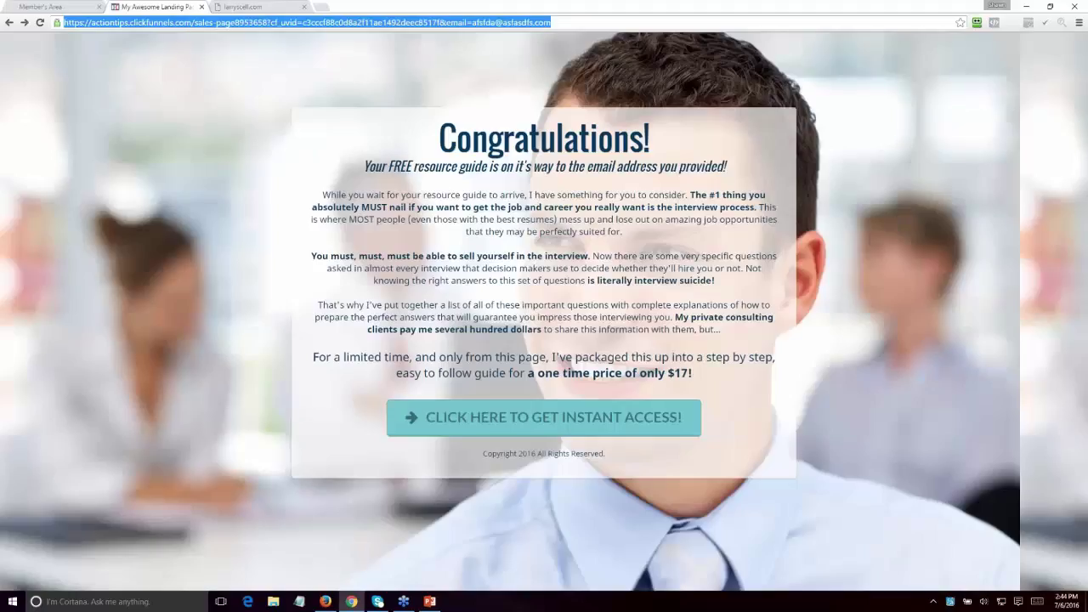
pyautogui.write('talent')
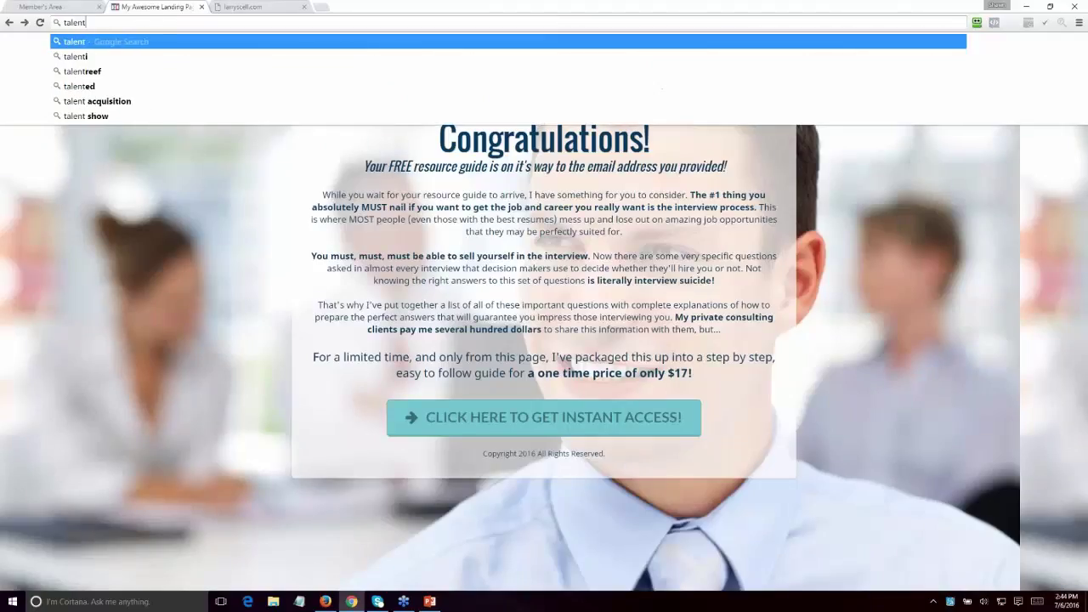
pyautogui.press('BackSpace')
pyautogui.press('BackSpace')
pyautogui.press('BackSpace')
pyautogui.press('BackSpace')
pyautogui.press('BackSpace')
pyautogui.press('BackSpace')
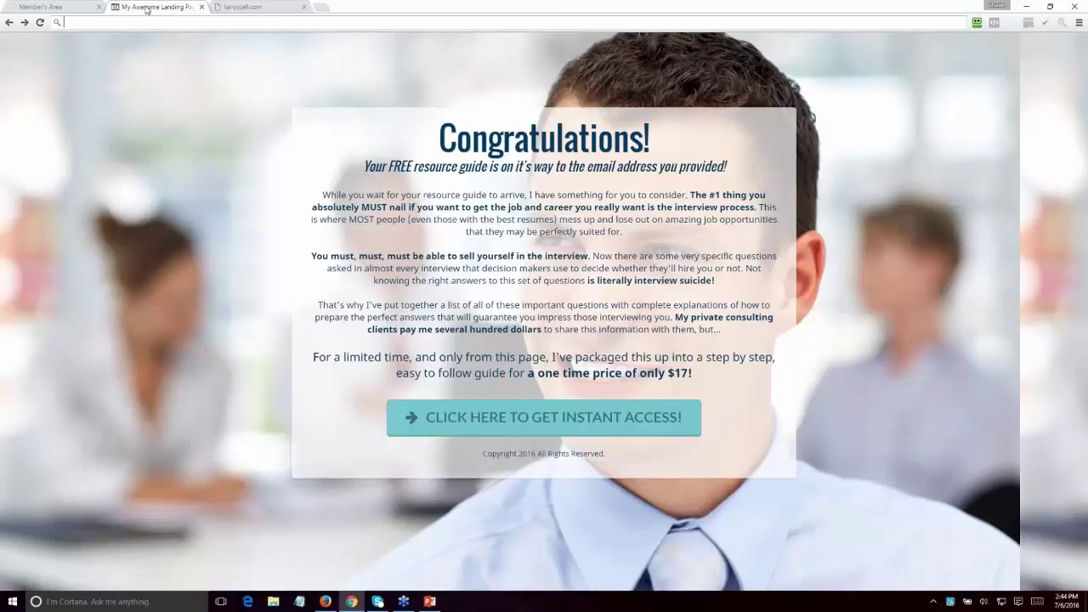
pyautogui.write('tale')
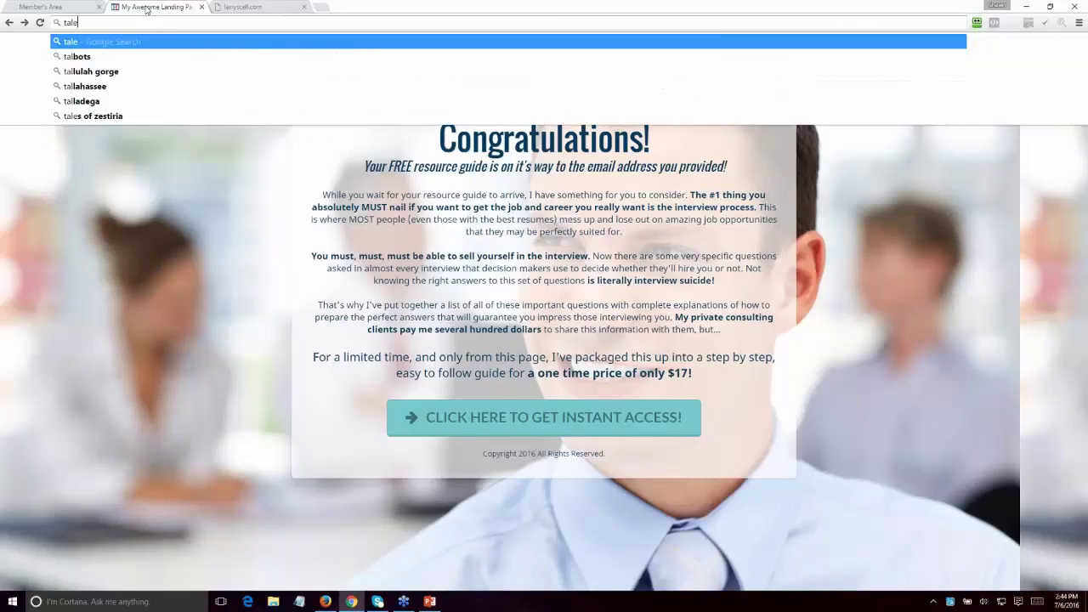
pyautogui.write('ntmanage')
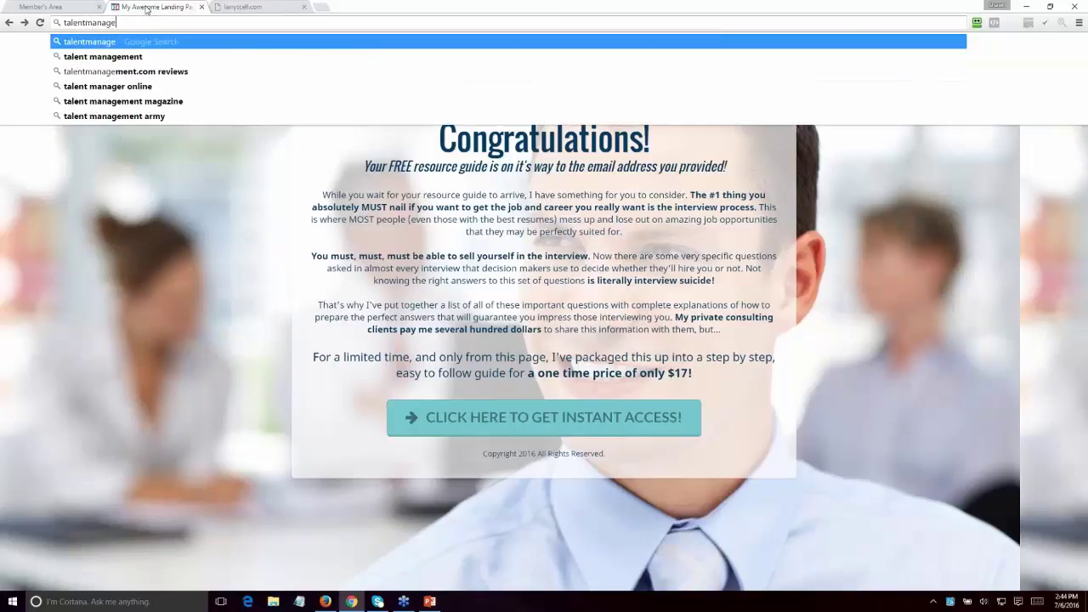
pyautogui.write('mentins')
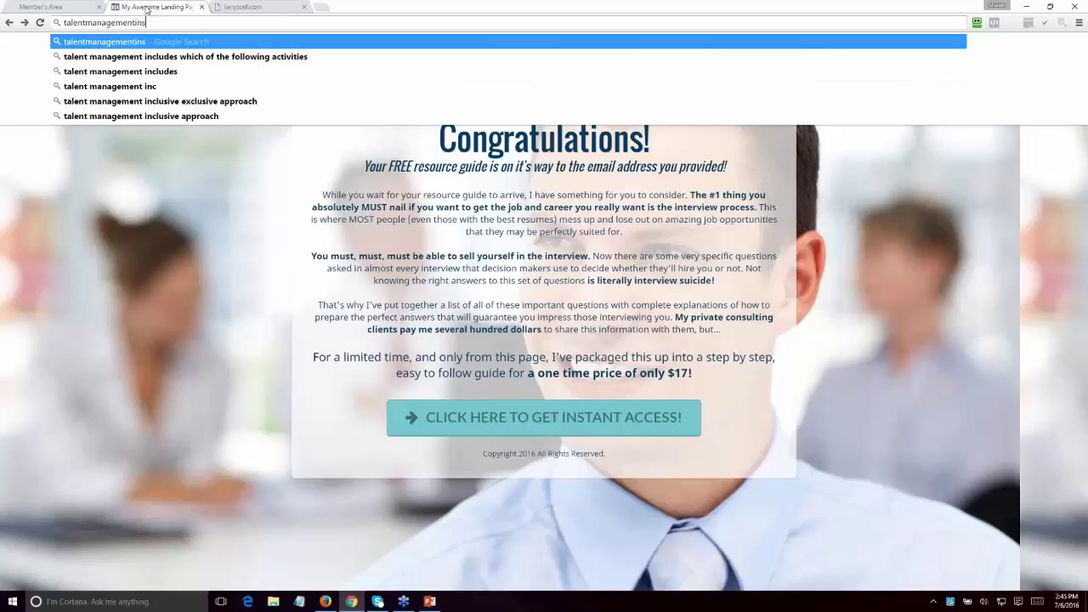
pyautogui.write('ti')
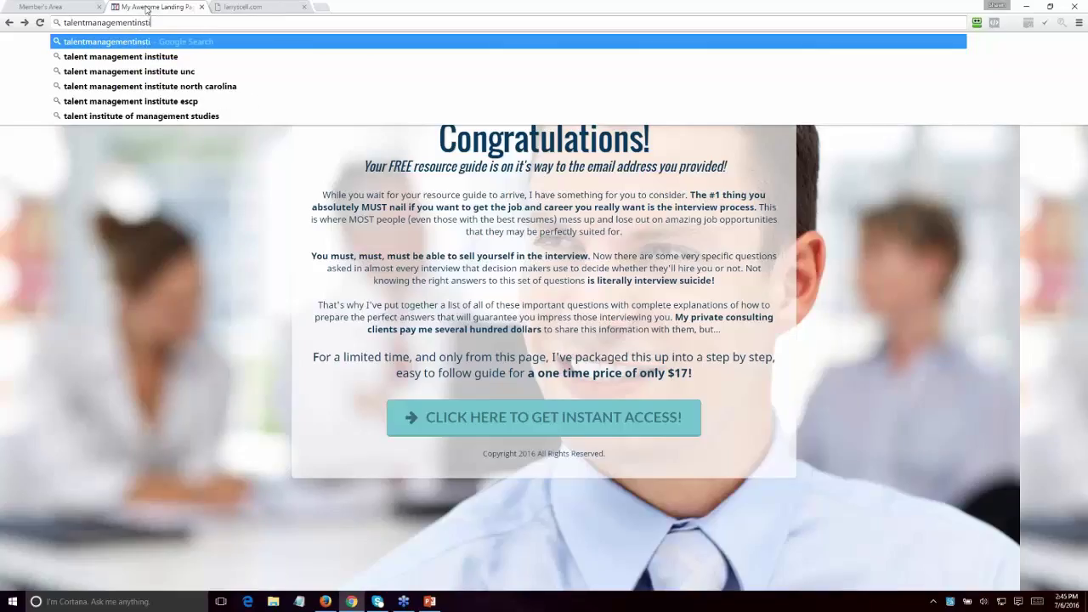
pyautogui.write('tute.com')
pyautogui.press('Return')
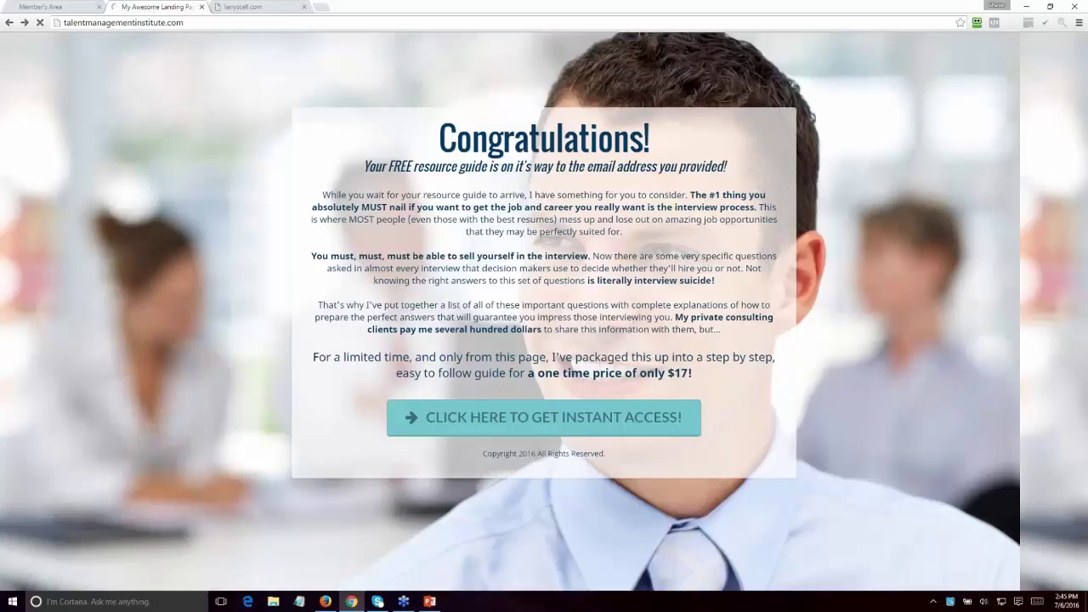
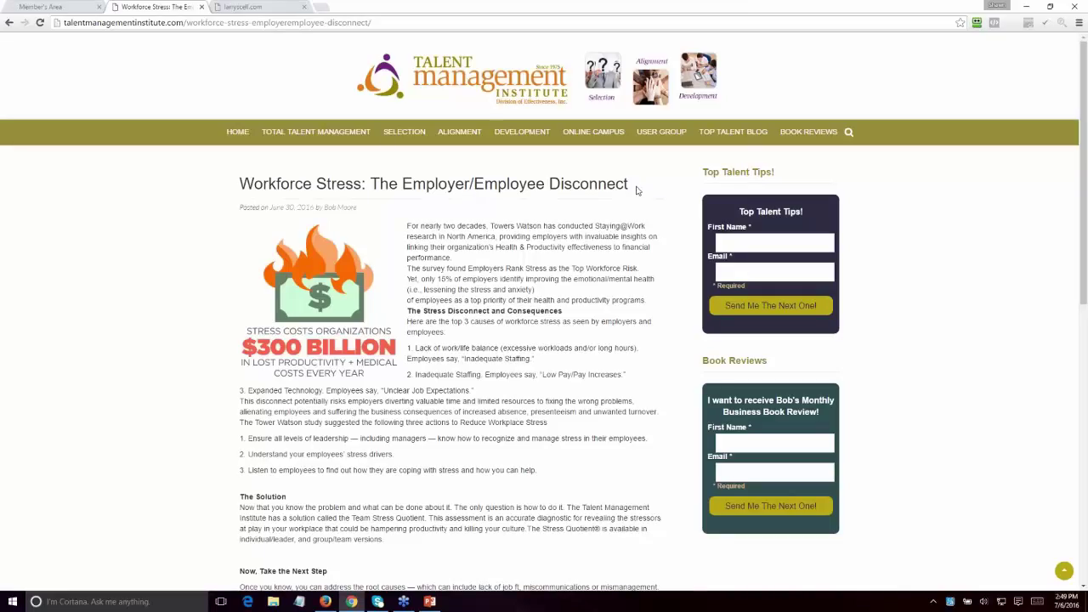
# Compare the title of the "Workforce Stress: The Employer/Employee Disconnect" article with the page name in its web address.
pyautogui.moveTo(636, 188); pyautogui.dragTo(242, 182)
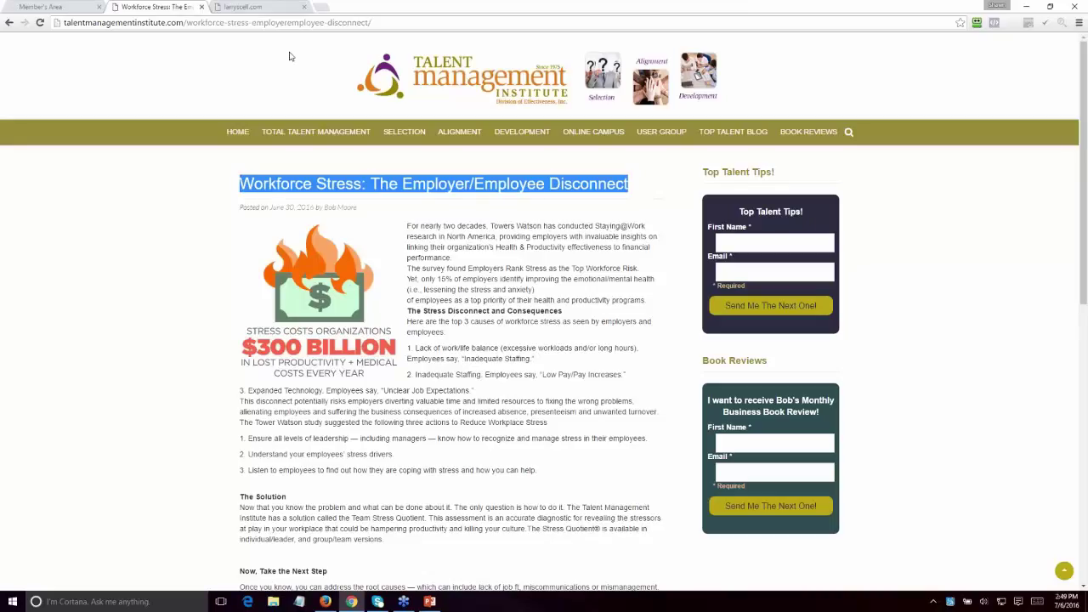
pyautogui.moveTo(373, 22); pyautogui.dragTo(186, 23)
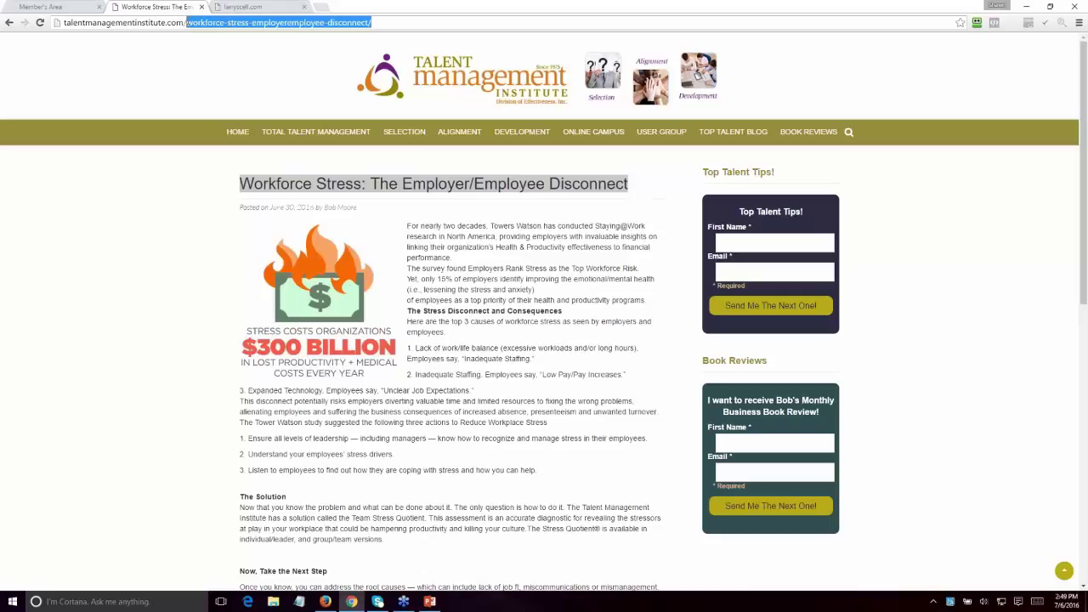
pyautogui.click(452, 225)
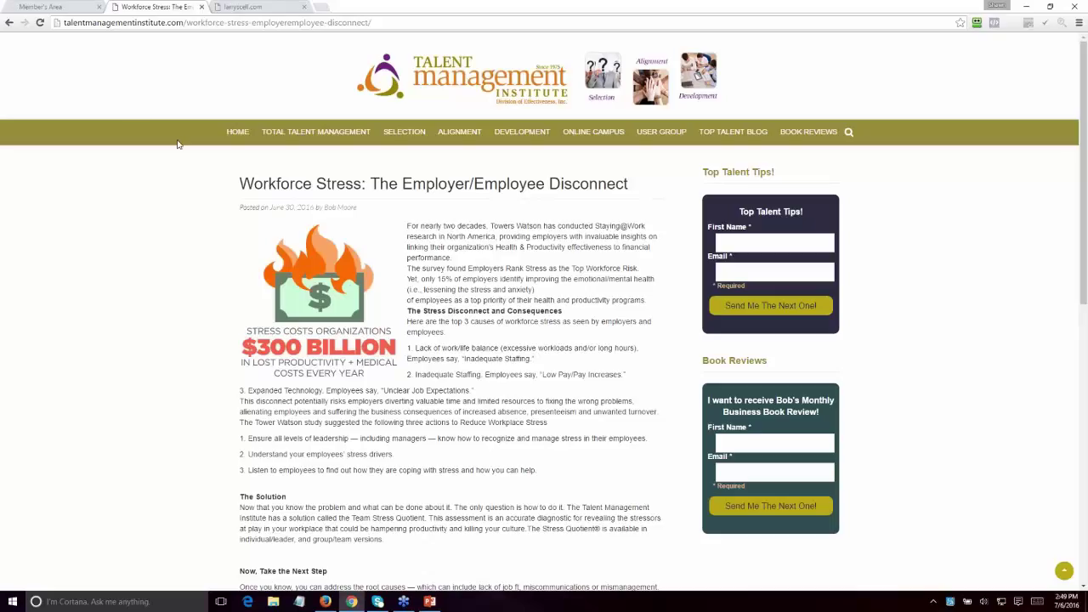
# Return to the Top Talent Blog category page and look through its list of posts.
pyautogui.click(10, 25)
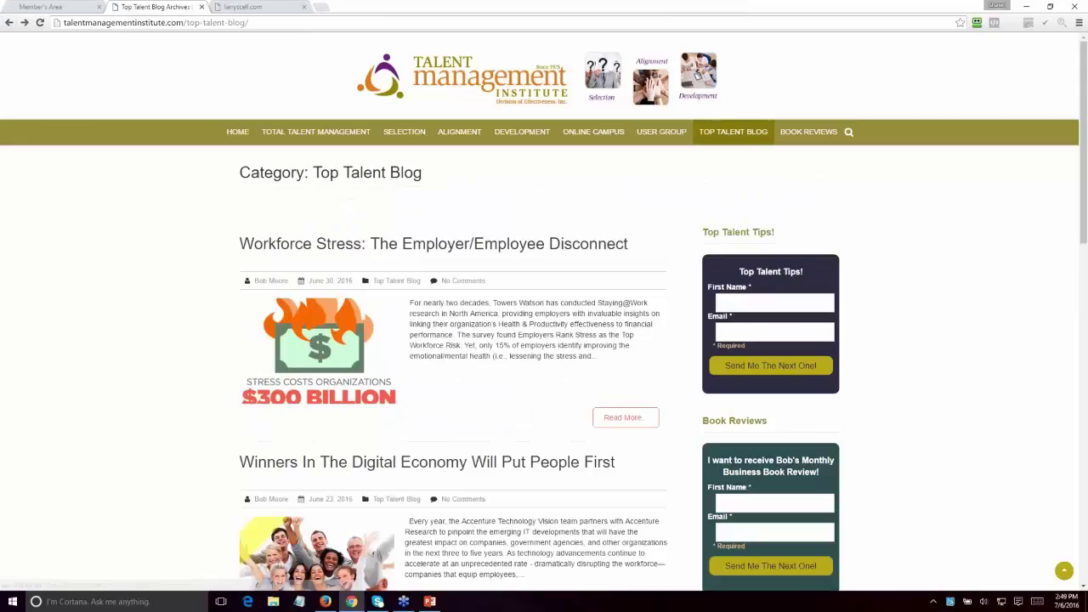
pyautogui.scroll(-2, 430, 311)
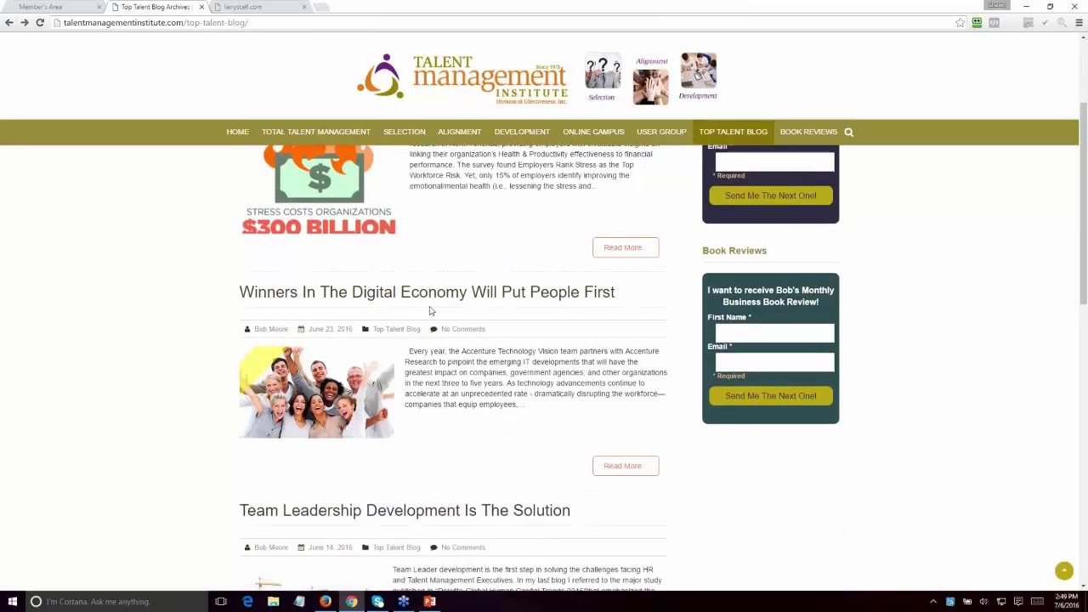
pyautogui.scroll(-1, 467, 383)
pyautogui.scroll(-3, 468, 383)
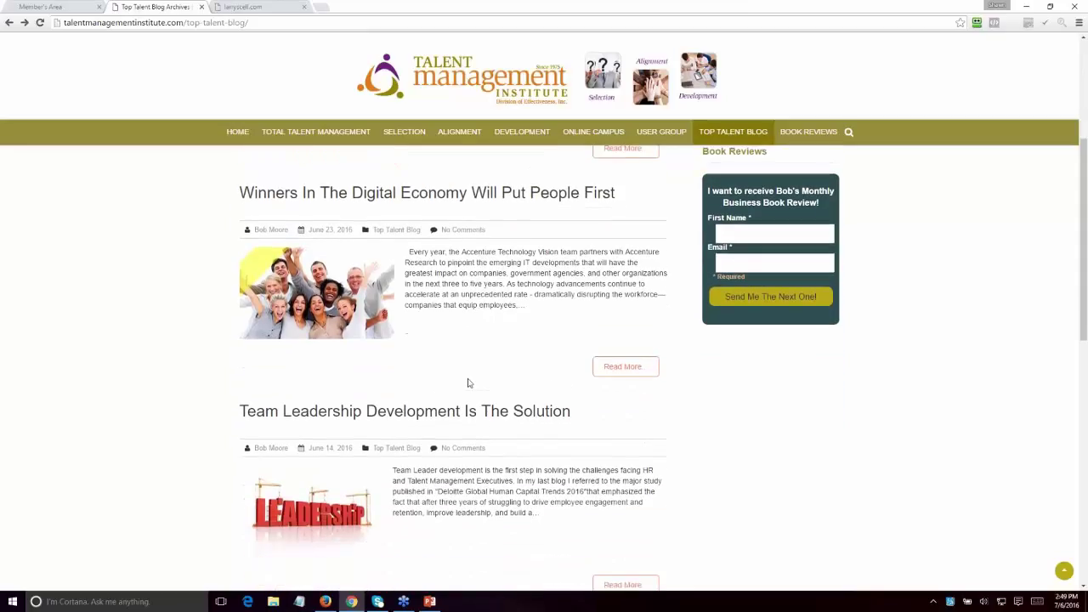
pyautogui.scroll(-1, 429, 349)
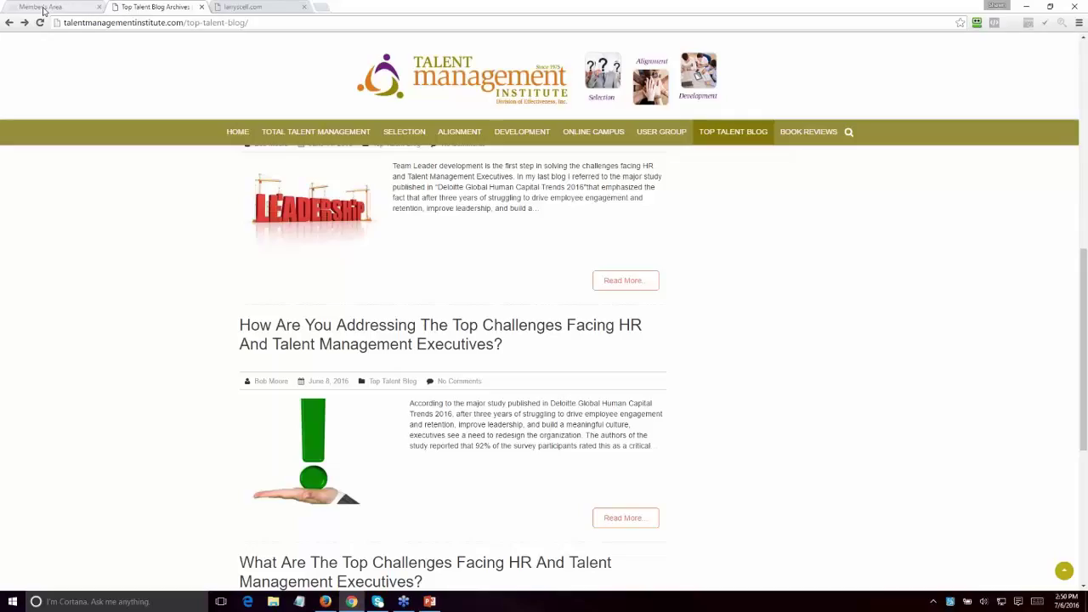
# Check the progress of the WebFire analysis, and look over the Talent Management Institute home page down to its report sign-up form.
pyautogui.click(42, 10)
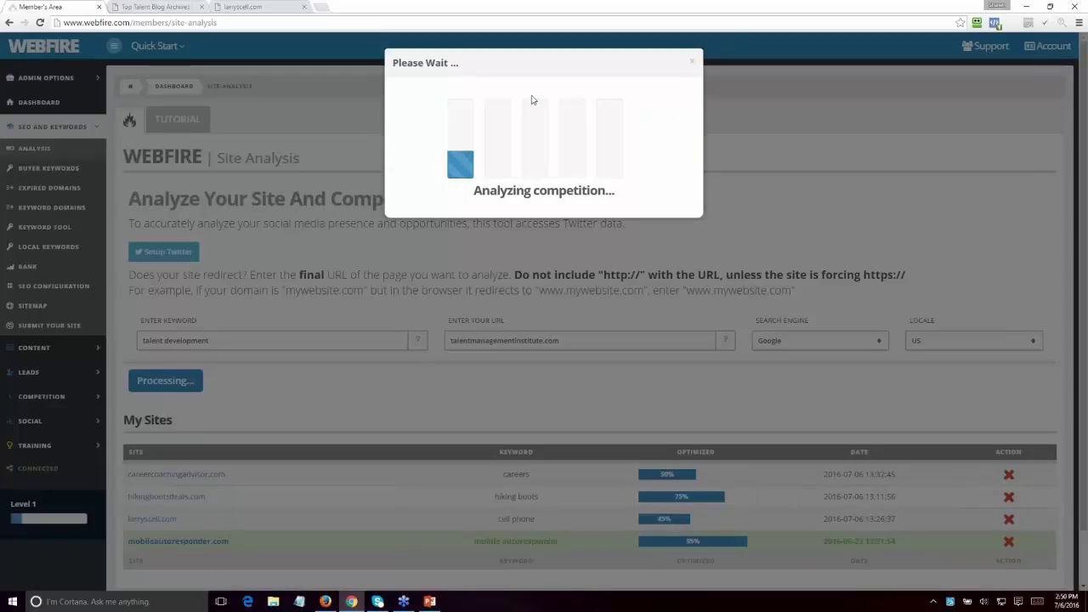
pyautogui.click(172, 10)
pyautogui.click(237, 131)
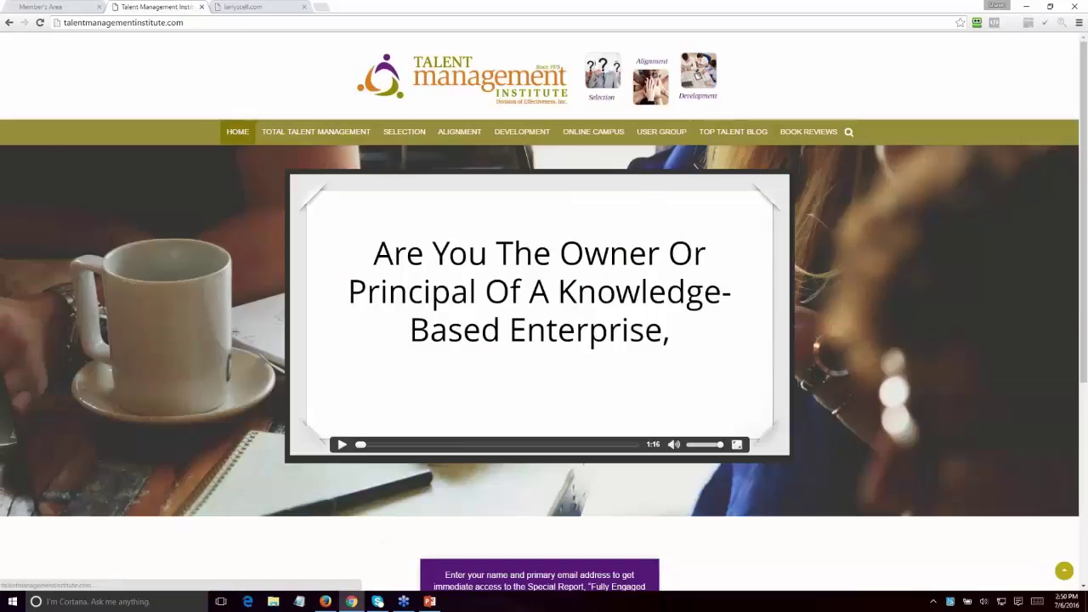
pyautogui.scroll(-4, 543, 340)
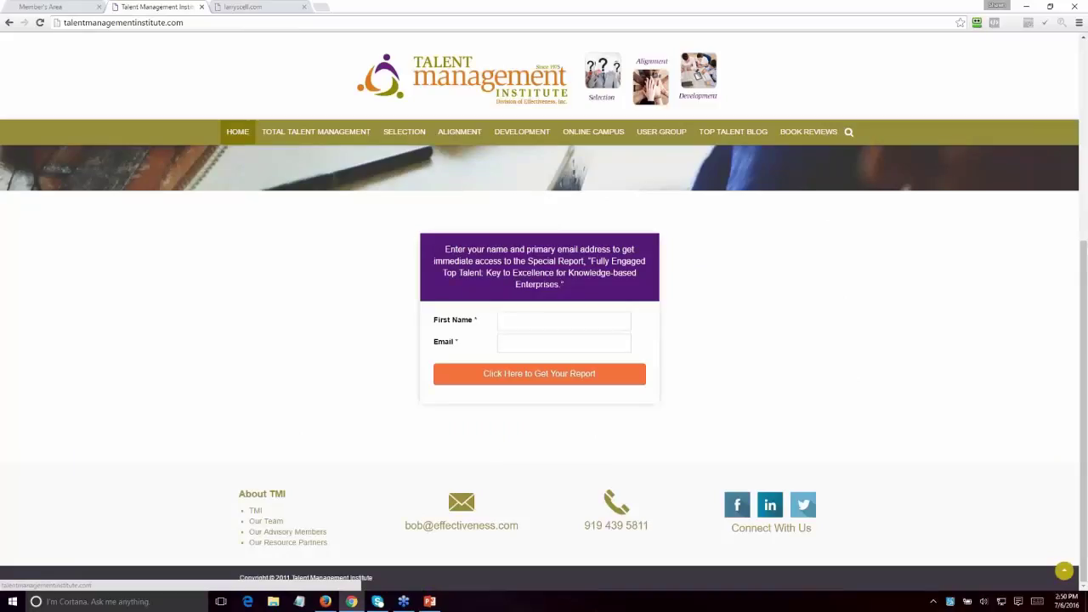
pyautogui.scroll(4, 238, 132)
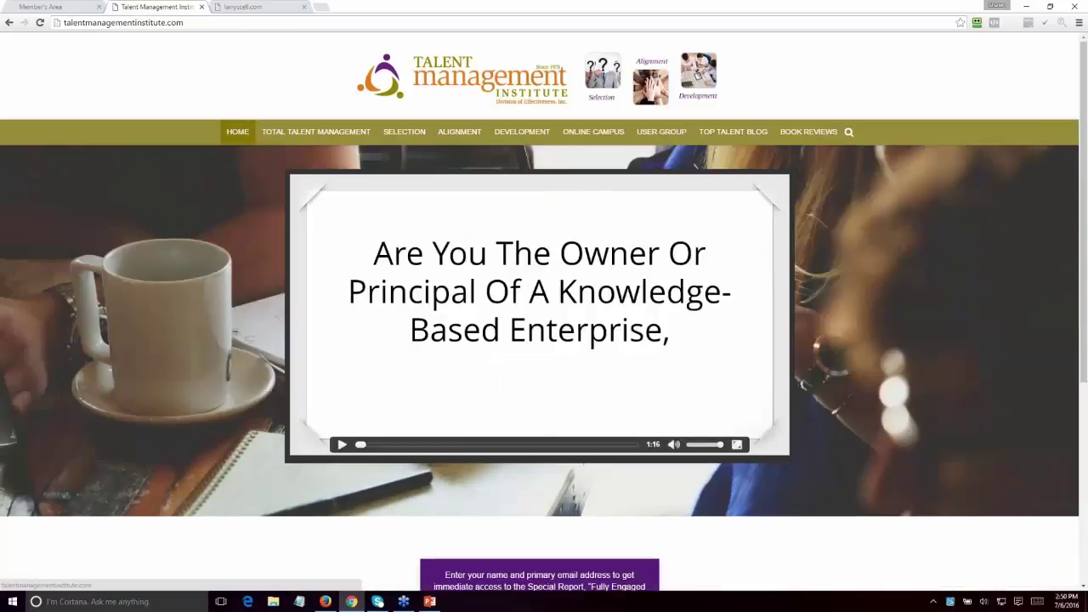
# Examine the meta description and og:title in the home page's source code, and close the source view.
pyautogui.rightClick(227, 81)
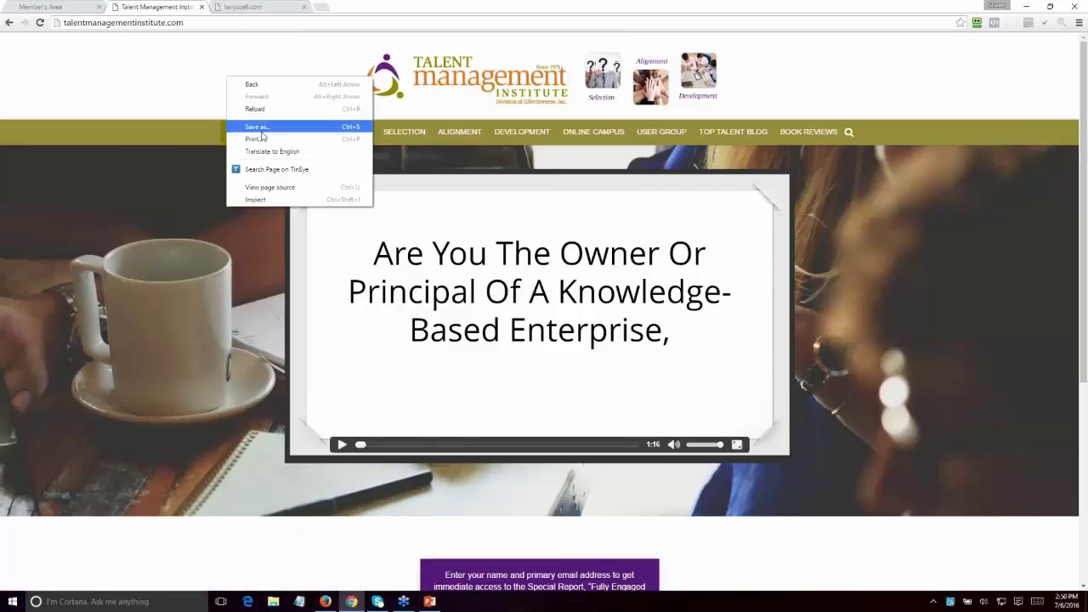
pyautogui.click(271, 187)
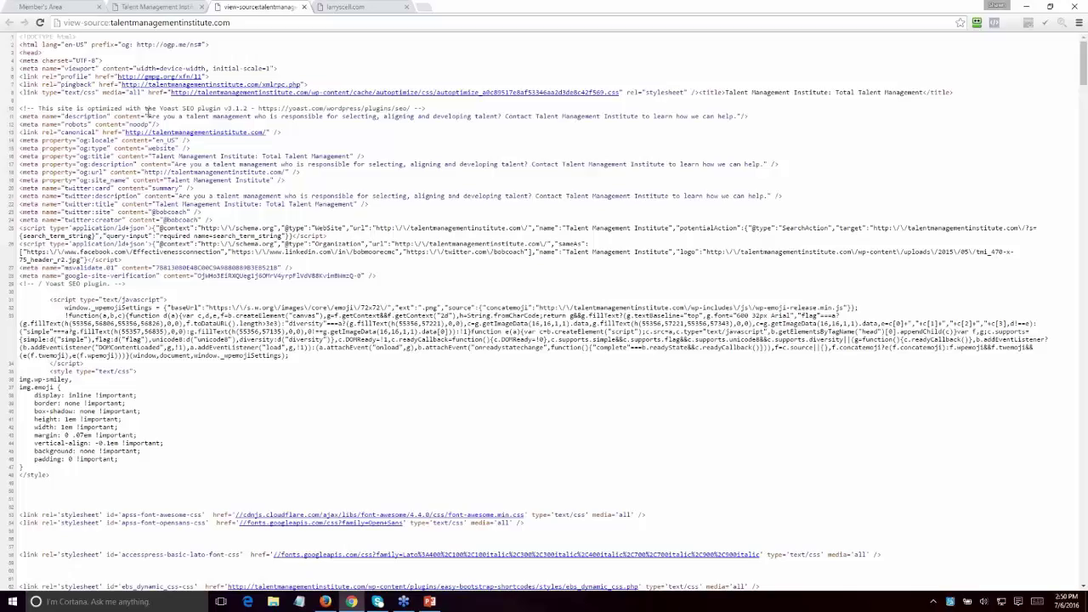
pyautogui.moveTo(150, 117); pyautogui.dragTo(736, 113)
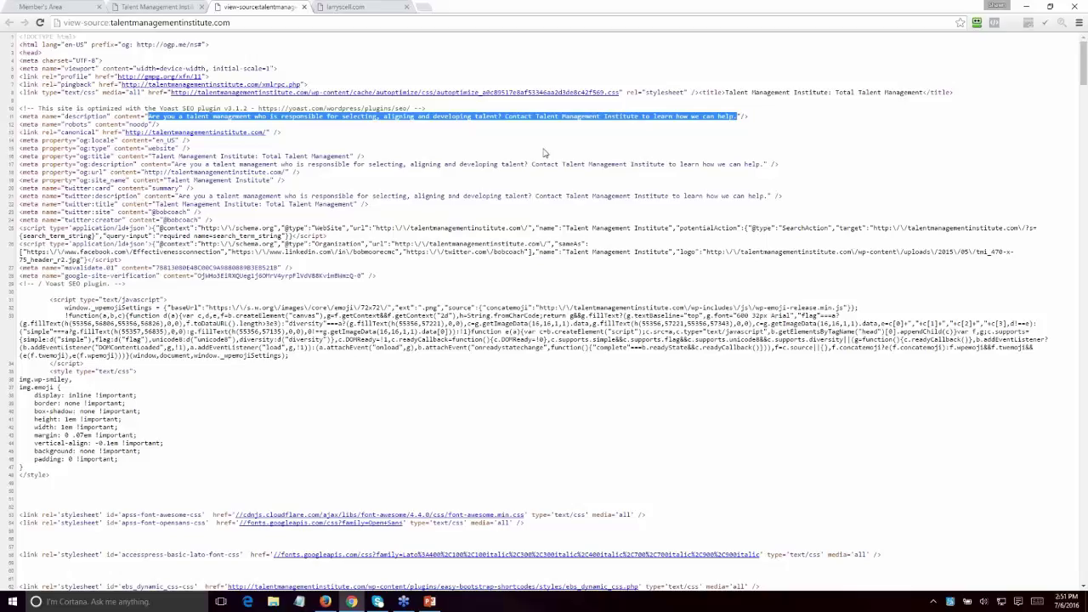
pyautogui.click(388, 154)
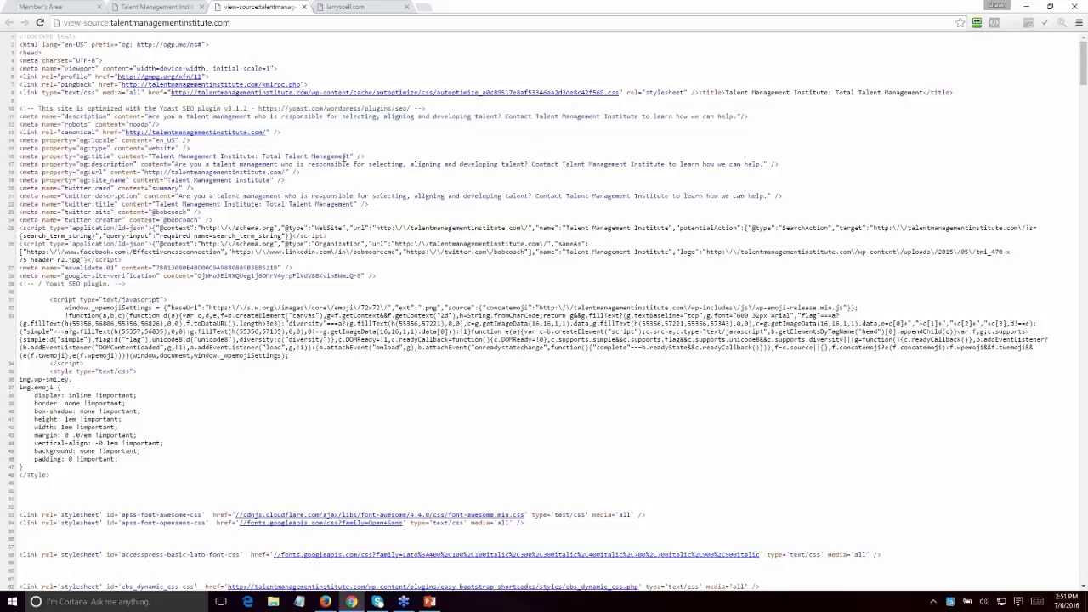
pyautogui.moveTo(353, 156); pyautogui.dragTo(151, 157)
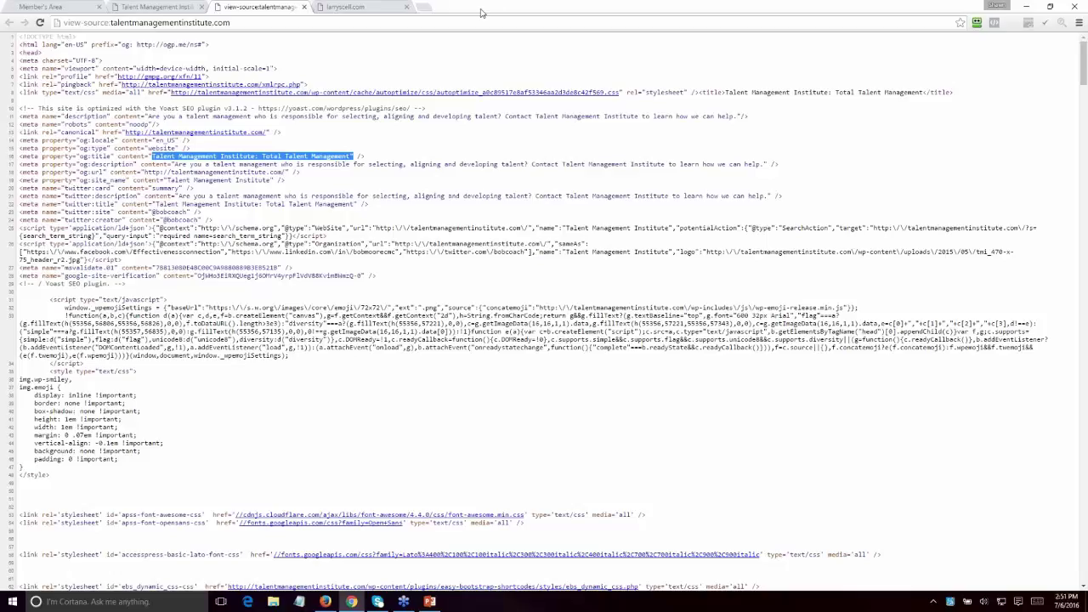
pyautogui.click(305, 8)
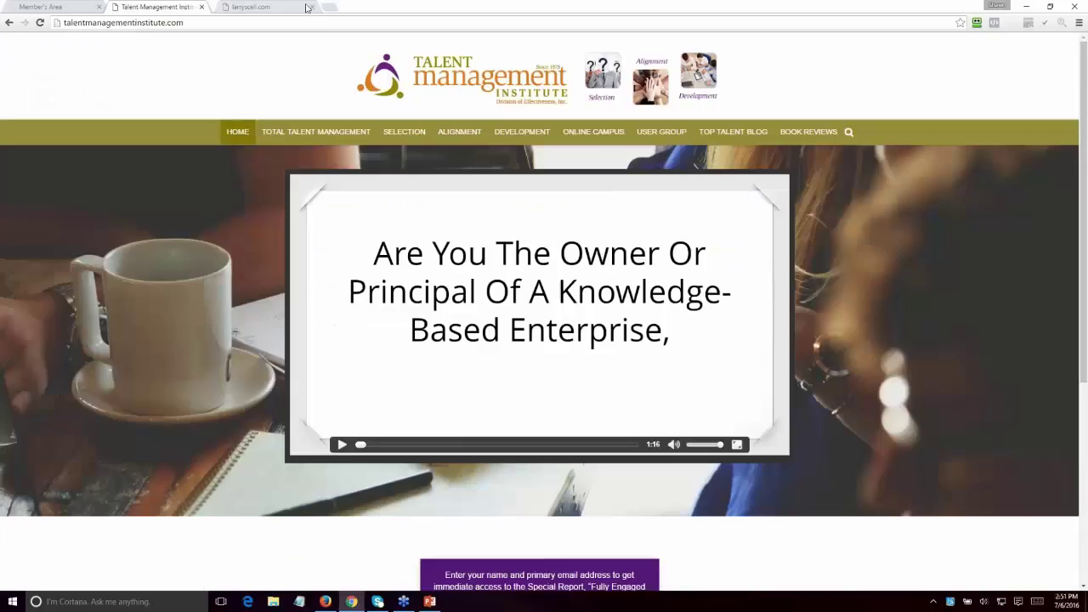
# Open the Workforce Stress post from the Top Talent Blog and view its page source.
pyautogui.click(743, 133)
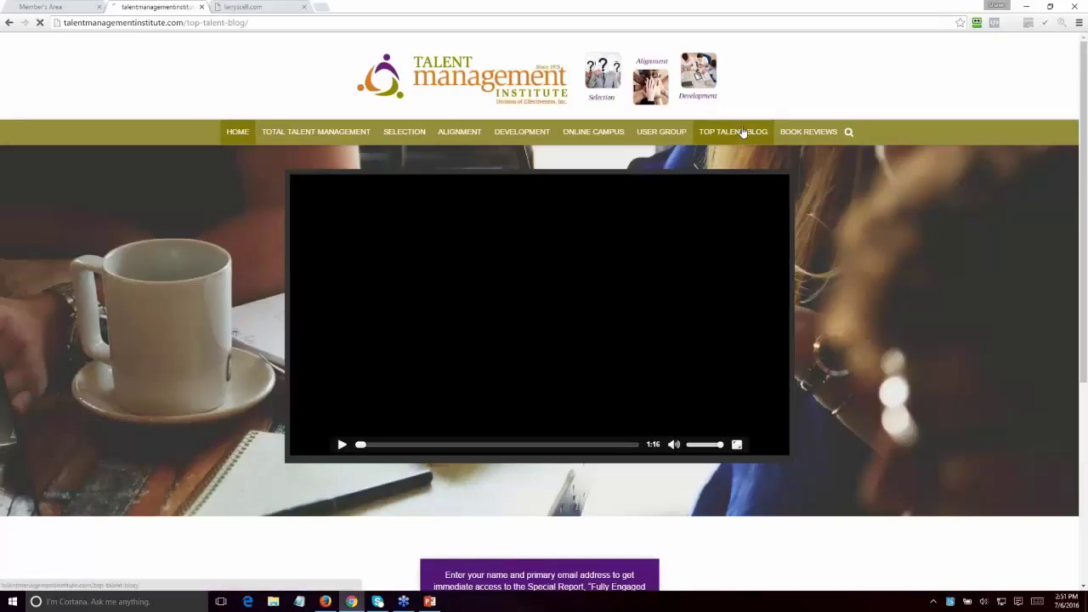
pyautogui.click(322, 344)
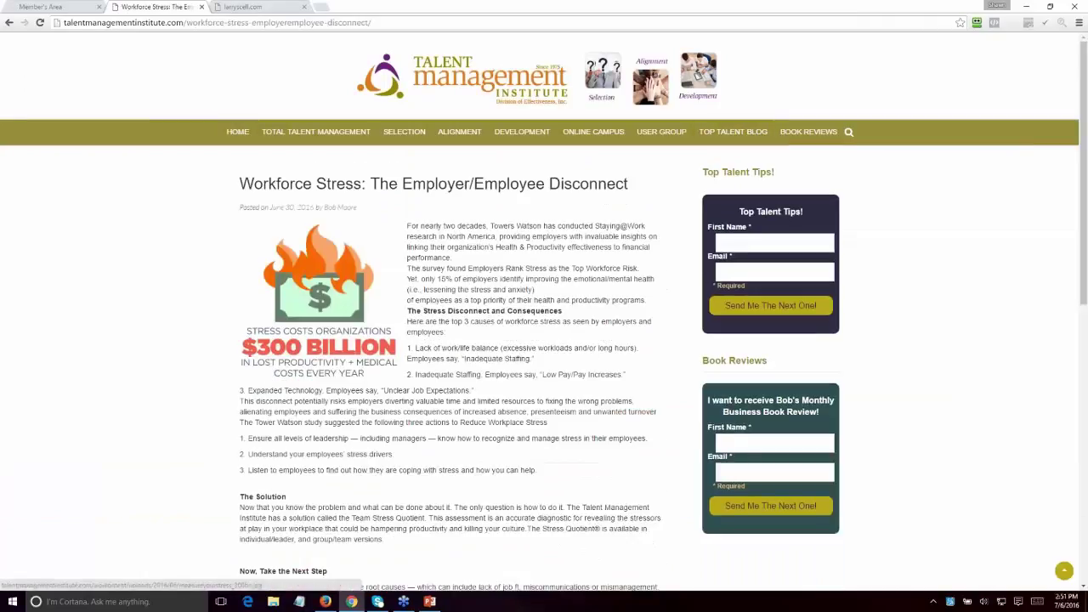
pyautogui.rightClick(132, 244)
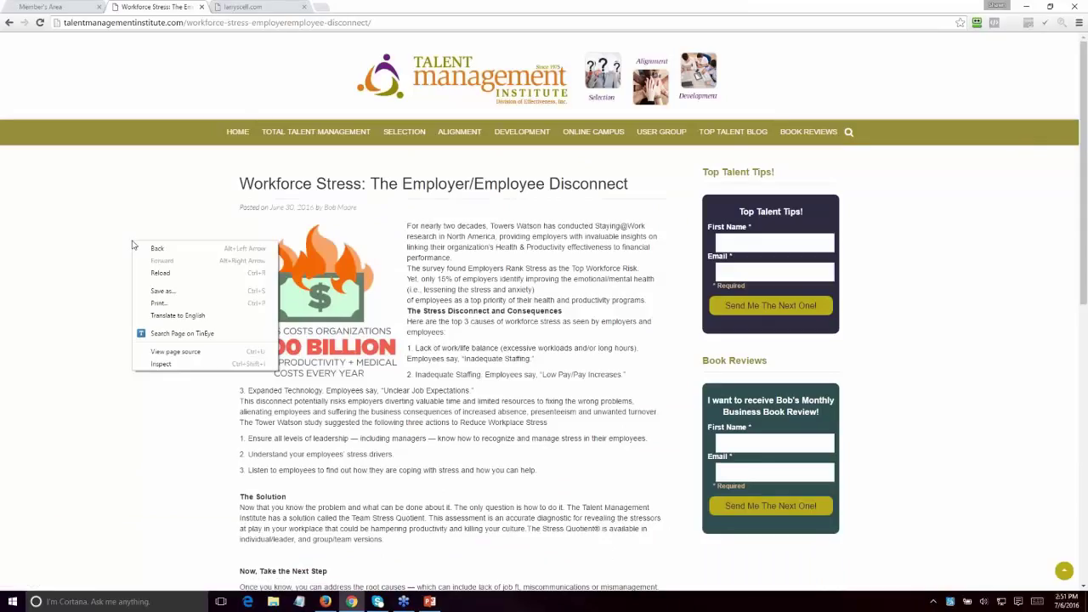
pyautogui.click(176, 351)
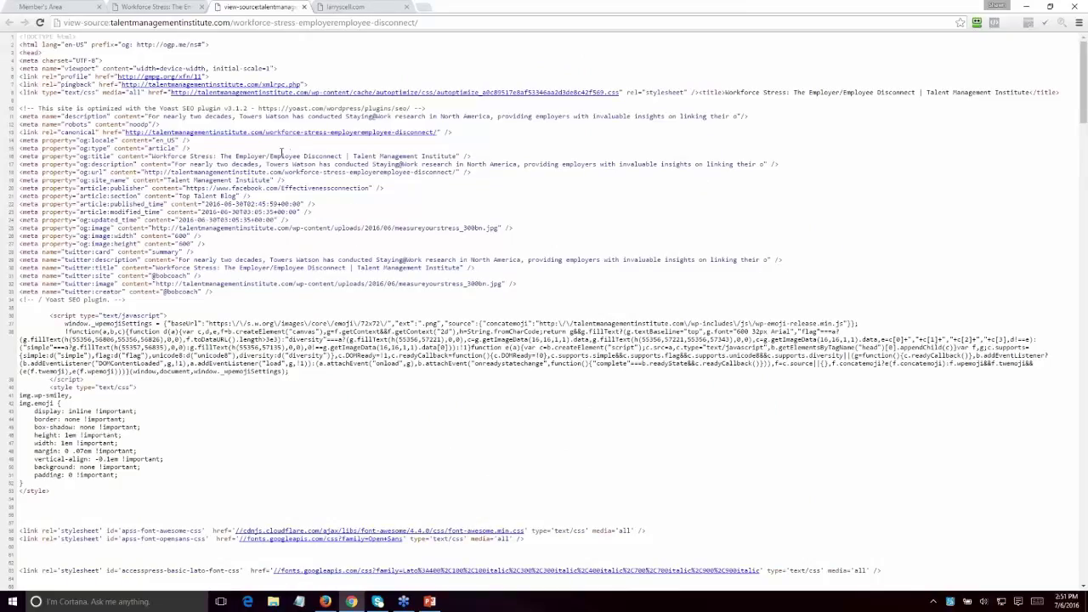
# Examine the og:title of the Workforce Stress post in its source code, and close the source view.
pyautogui.moveTo(153, 158); pyautogui.dragTo(455, 151)
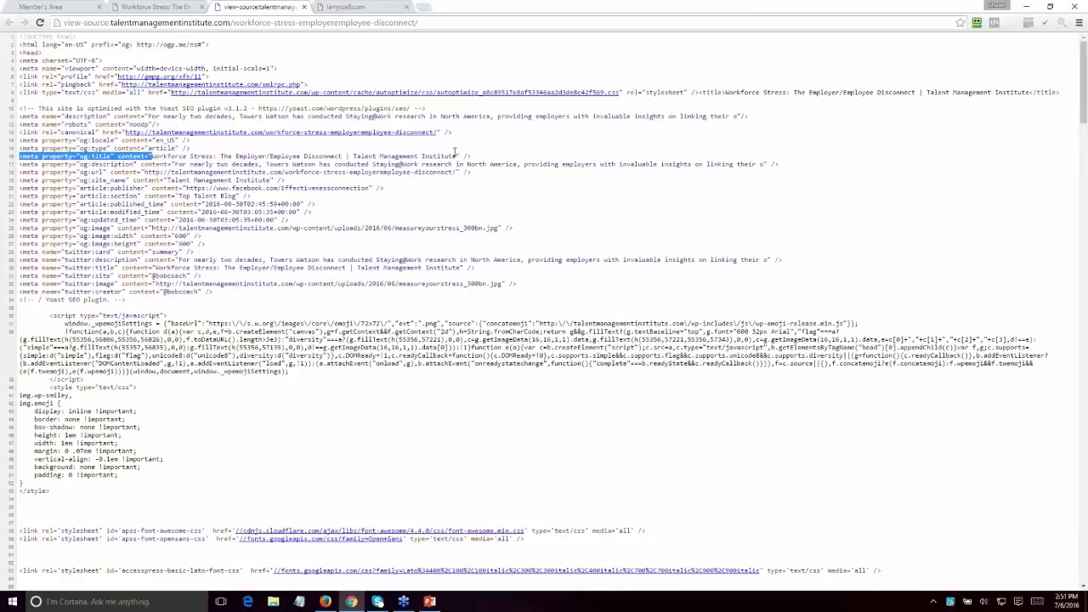
pyautogui.click(455, 152)
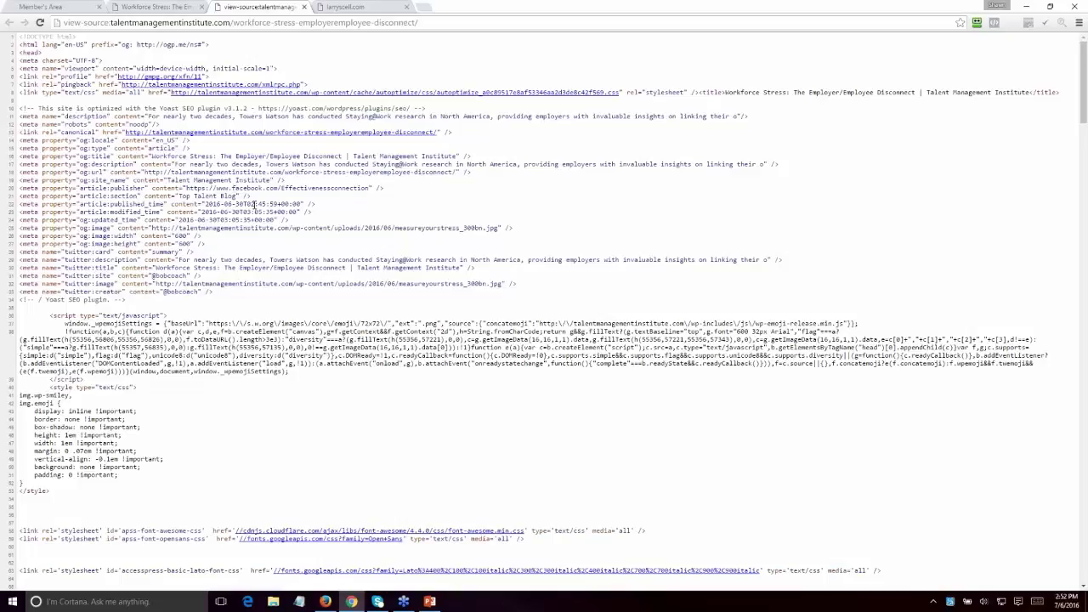
pyautogui.click(303, 8)
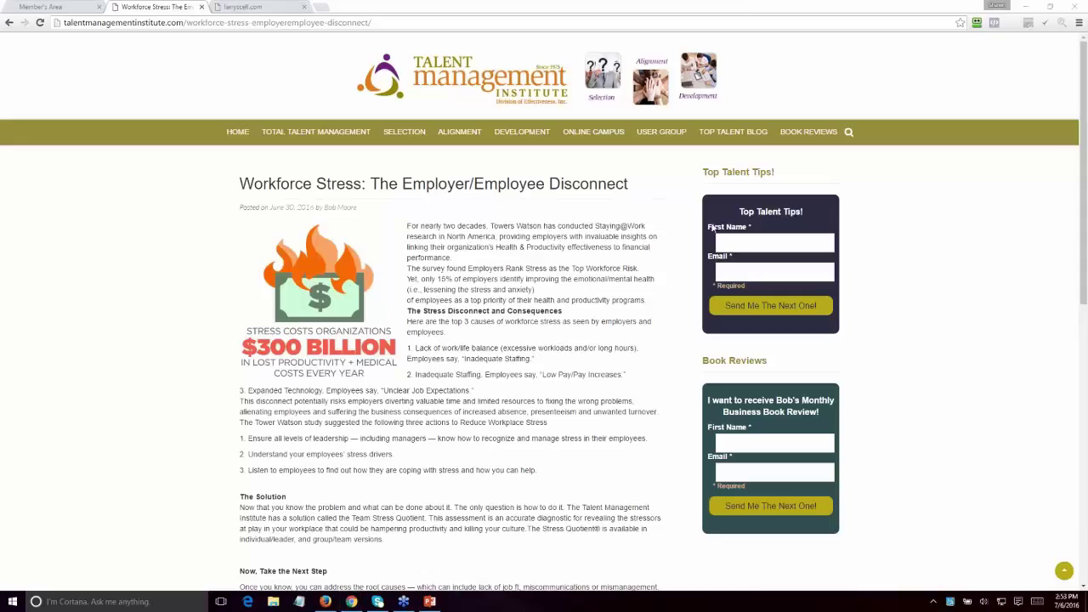
# Cancel the running WebFire analysis of talentmanagementinstitute.com and reset the Site Analysis form.
pyautogui.click(74, 9)
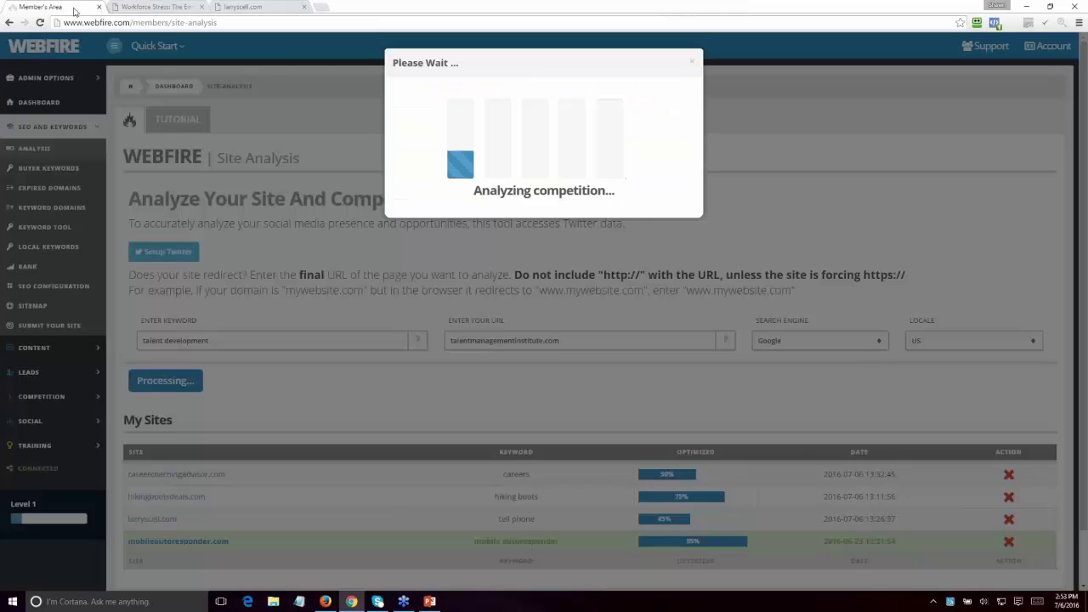
pyautogui.click(692, 62)
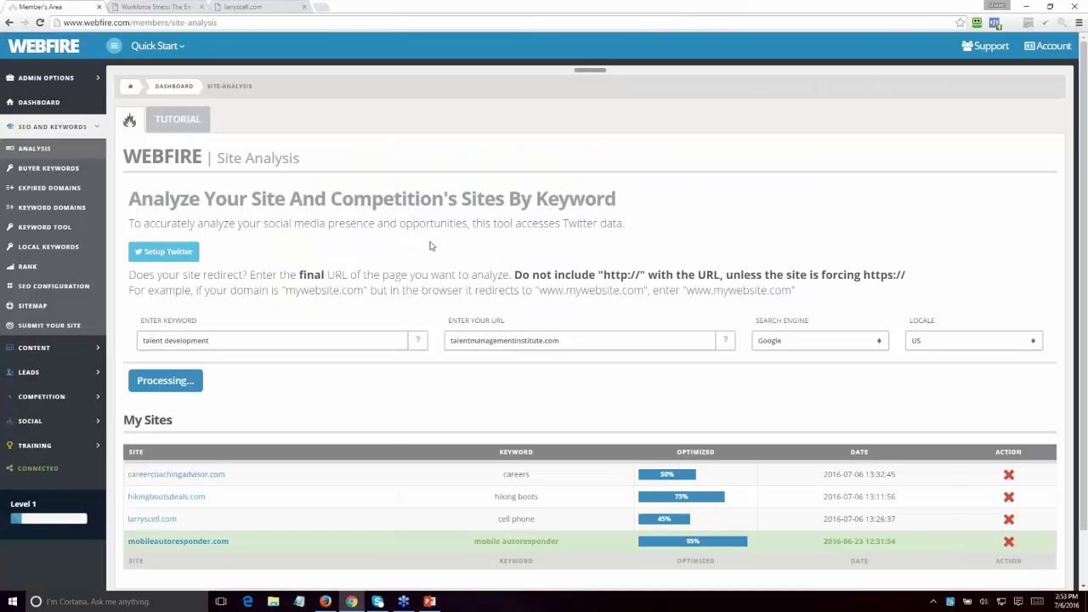
pyautogui.click(175, 382)
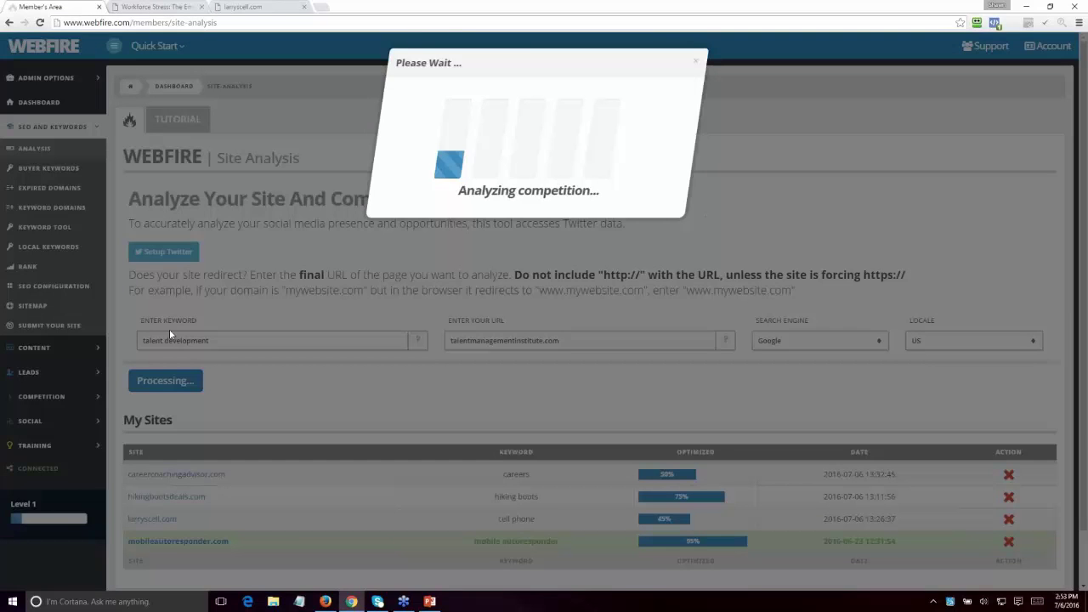
pyautogui.click(693, 63)
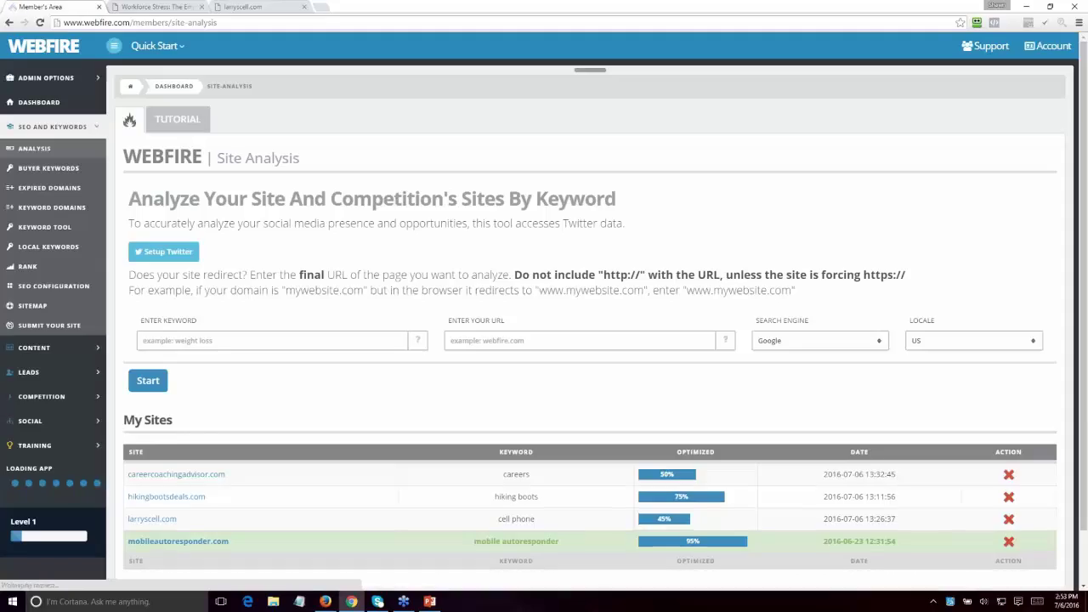
# Try a WebFire site analysis of hot-spa-deals.co.uk for the keyword "spa deals uk", copying the site's URL.
pyautogui.click(289, 340)
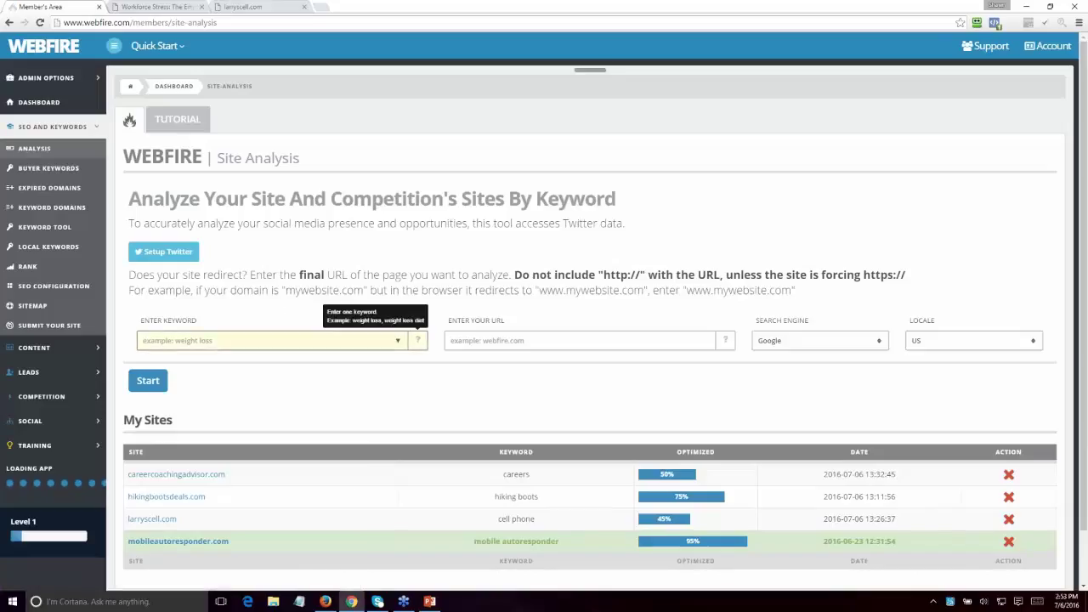
pyautogui.write('spa ')
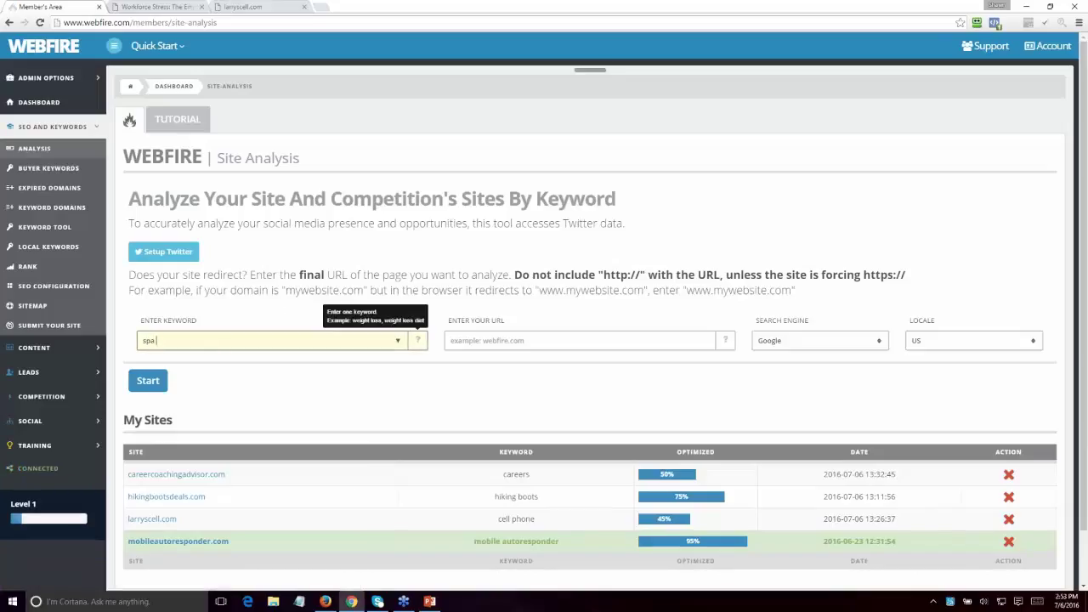
pyautogui.write('deals uk')
pyautogui.press('Tab')
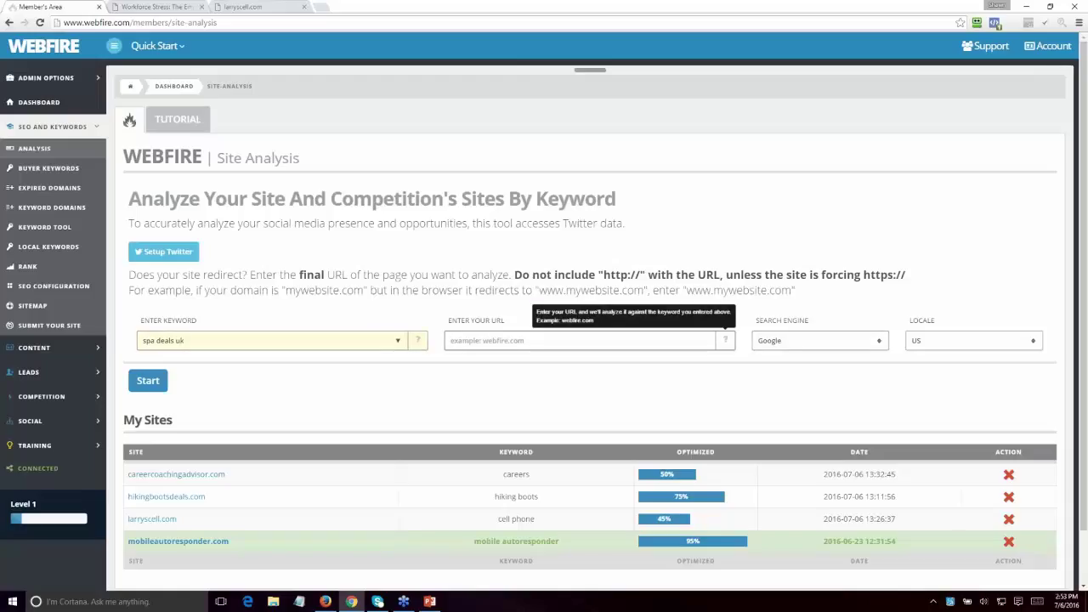
pyautogui.click(1085, 211)
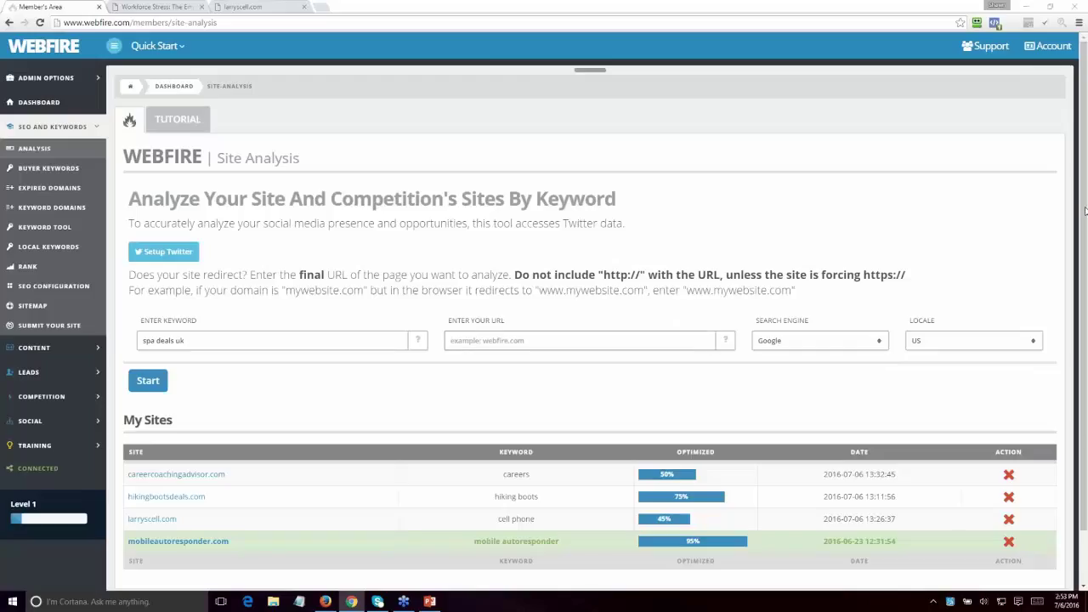
pyautogui.click(577, 339)
pyautogui.write('hot-')
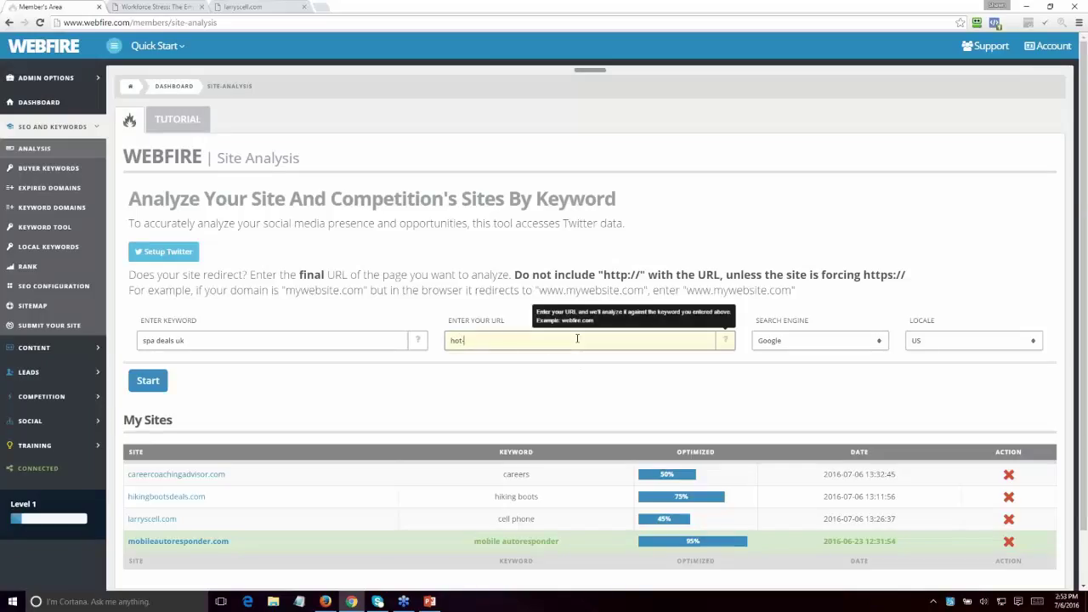
pyautogui.write('spa-deals.co.uk')
pyautogui.hotkey('ctrl', 'a')
pyautogui.hotkey('ctrl', 'c')
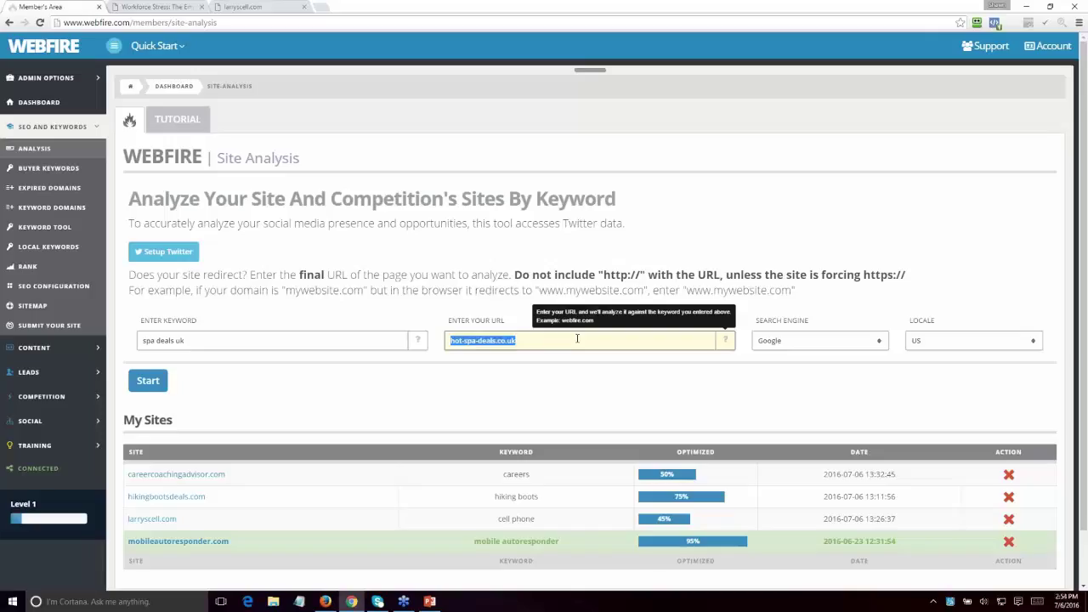
pyautogui.press('Right')
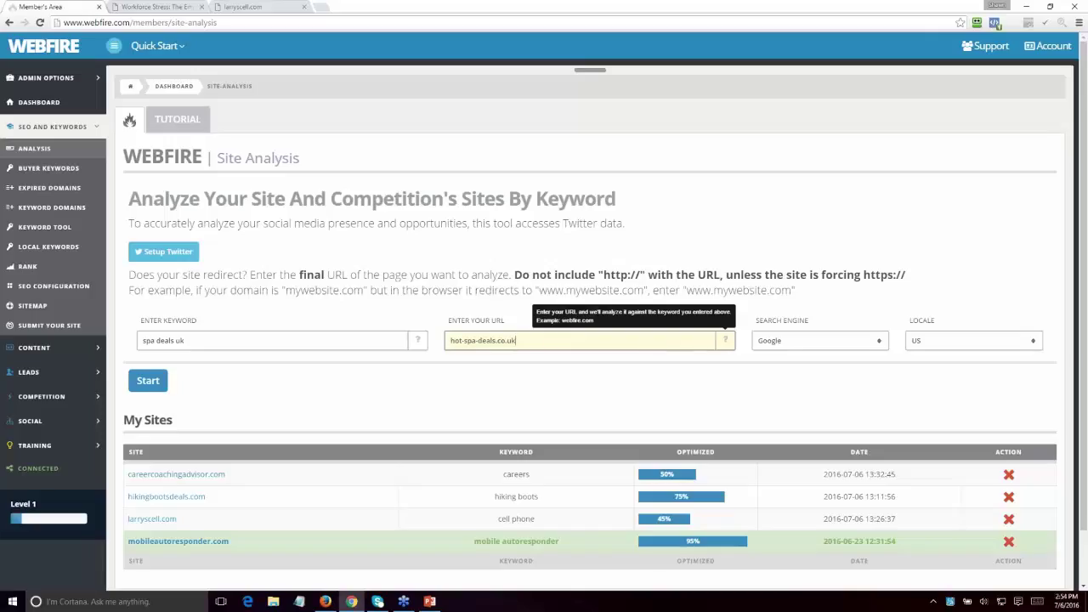
pyautogui.click(154, 379)
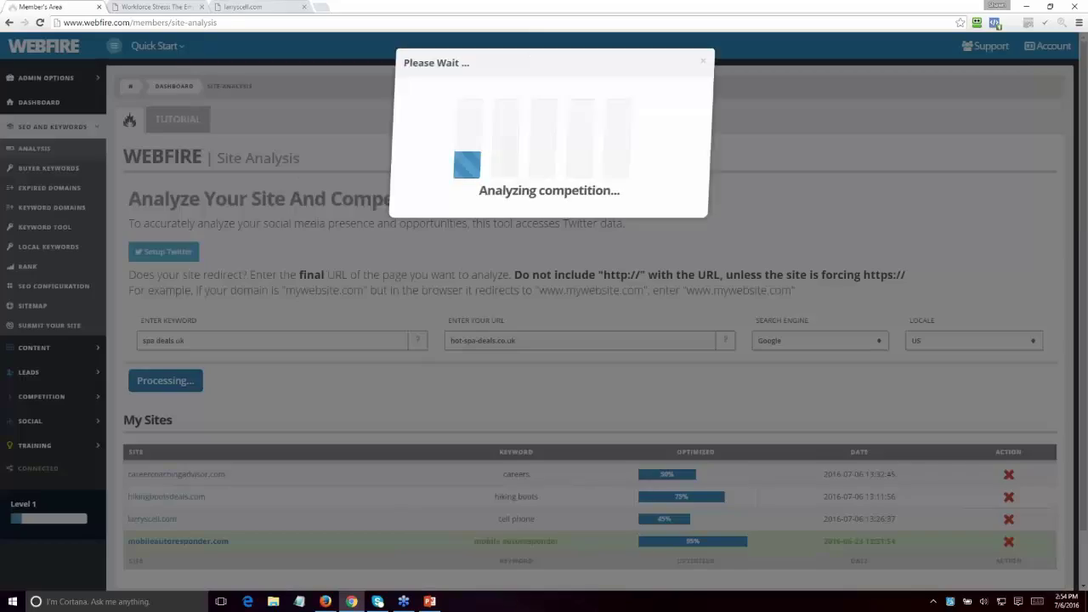
# Try to load hot-spa-deals.co.uk in place of the Workforce Stress post, returning to the post before a second attempt.
pyautogui.click(167, 7)
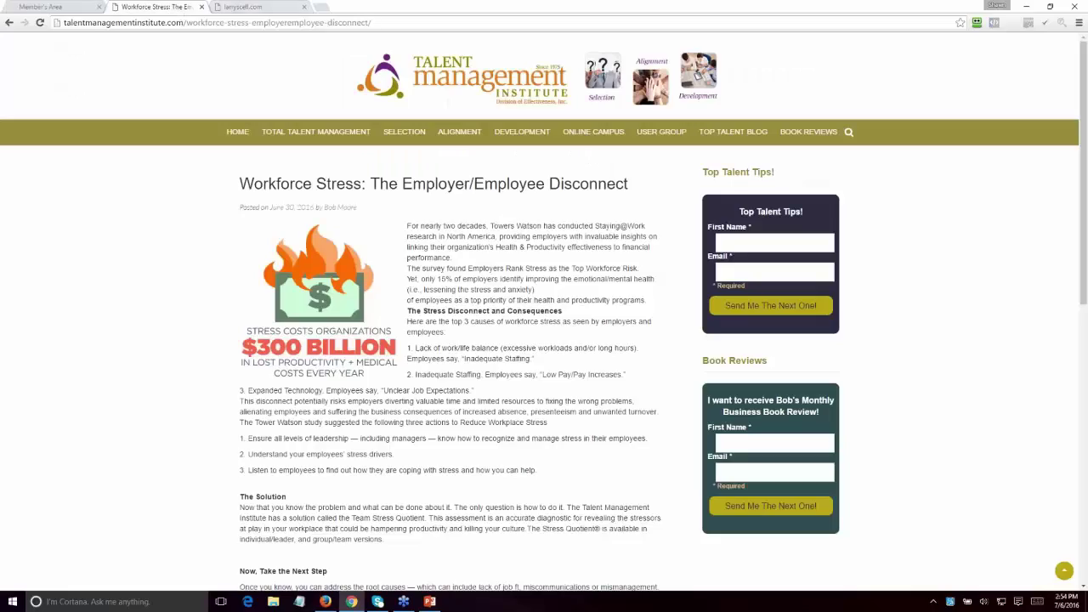
pyautogui.click(255, 22)
pyautogui.hotkey('ctrl', 'v')
pyautogui.press('Return')
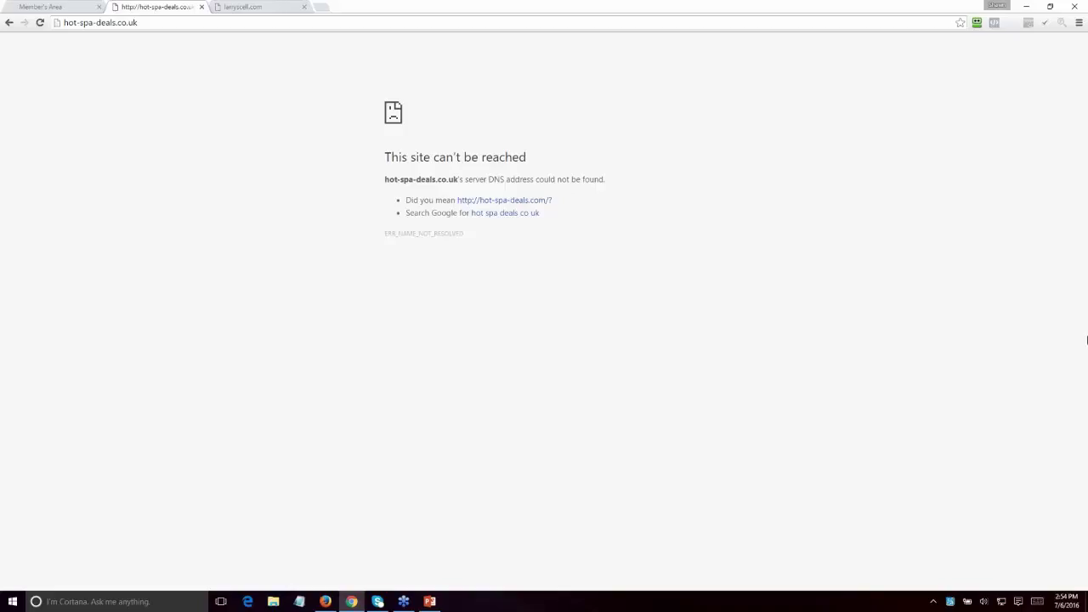
pyautogui.click(1083, 356)
pyautogui.click(9, 22)
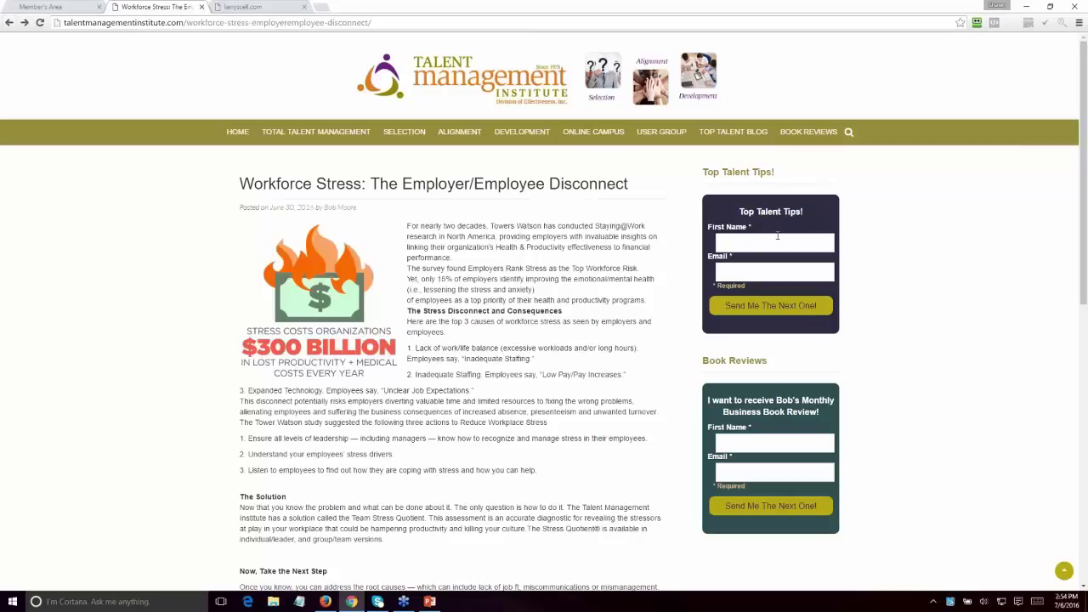
pyautogui.click(382, 22)
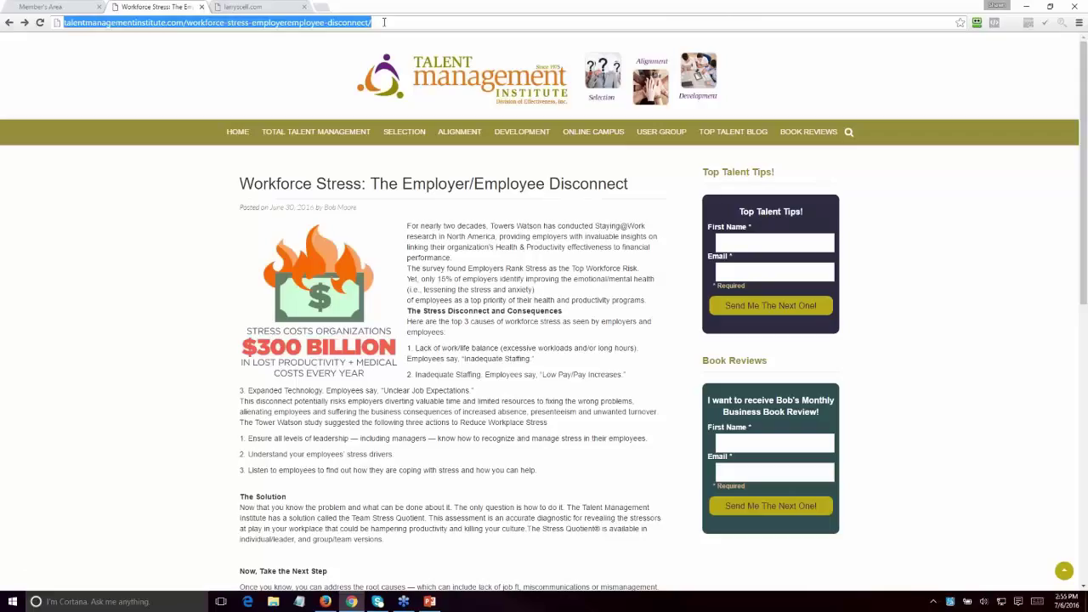
pyautogui.hotkey('ctrl', 'v')
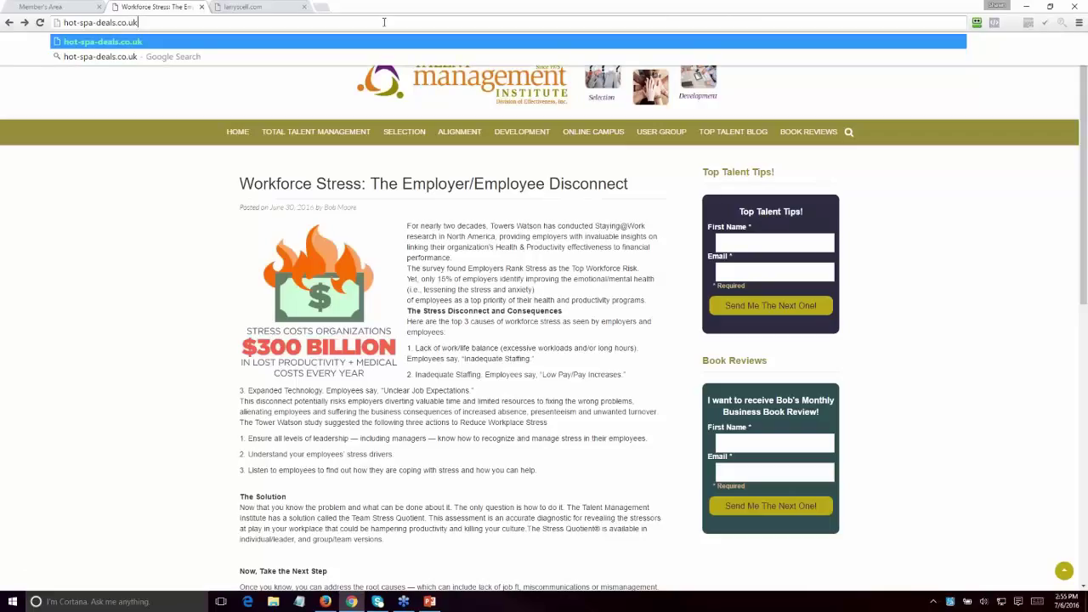
pyautogui.press('Return')
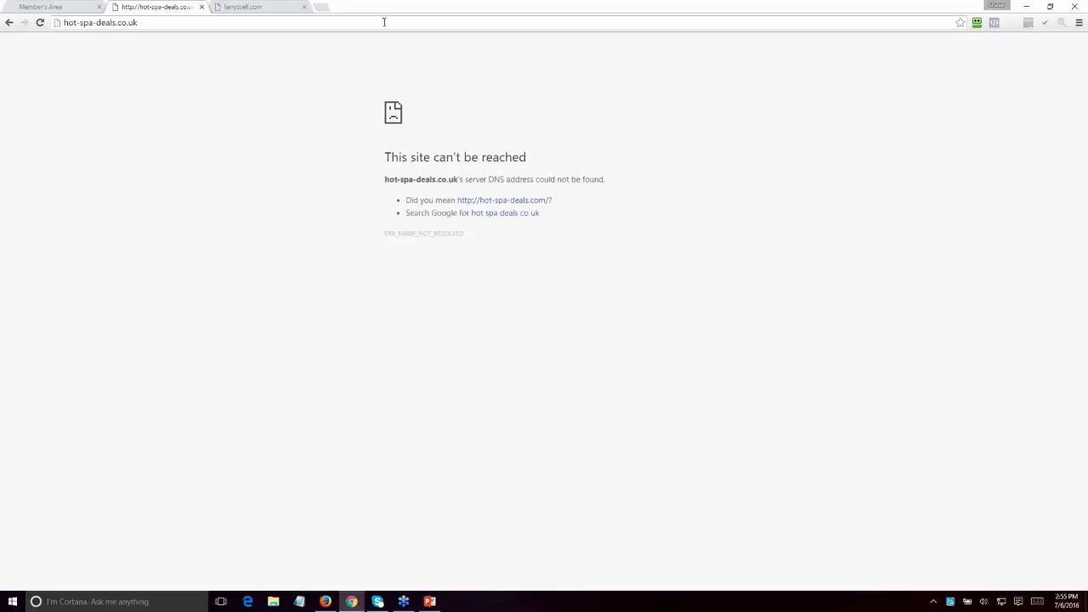
# Copy the hot-spa-deals.co.uk address, change its ending to .com and load hot-spa-deals.com instead.
pyautogui.click(383, 22)
pyautogui.hotkey('ctrl', 'c')
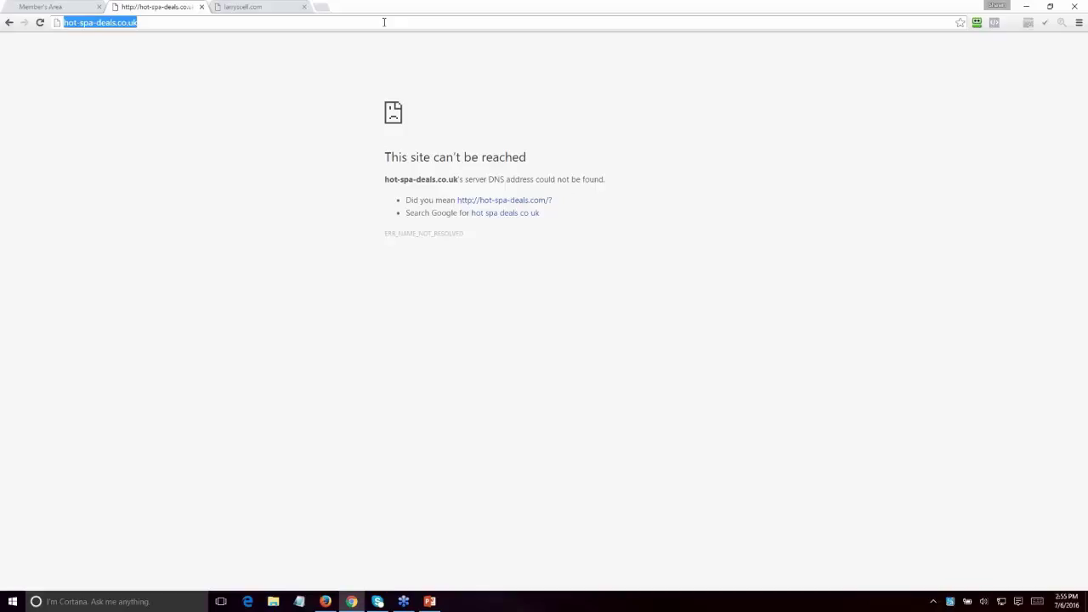
pyautogui.click(383, 22)
pyautogui.press('BackSpace')
pyautogui.press('BackSpace')
pyautogui.press('BackSpace')
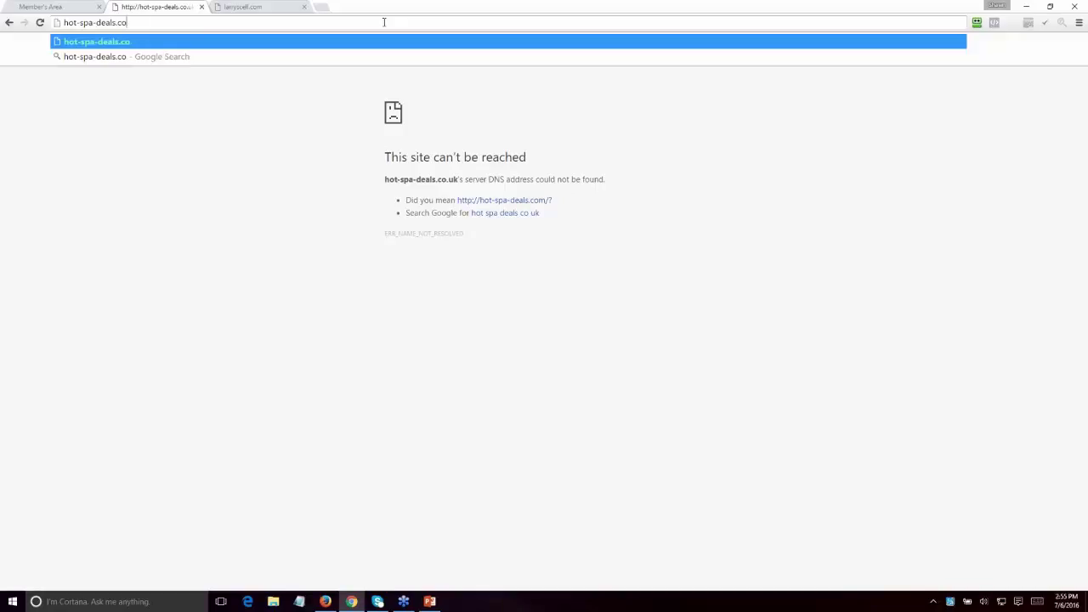
pyautogui.write('m')
pyautogui.press('Return')
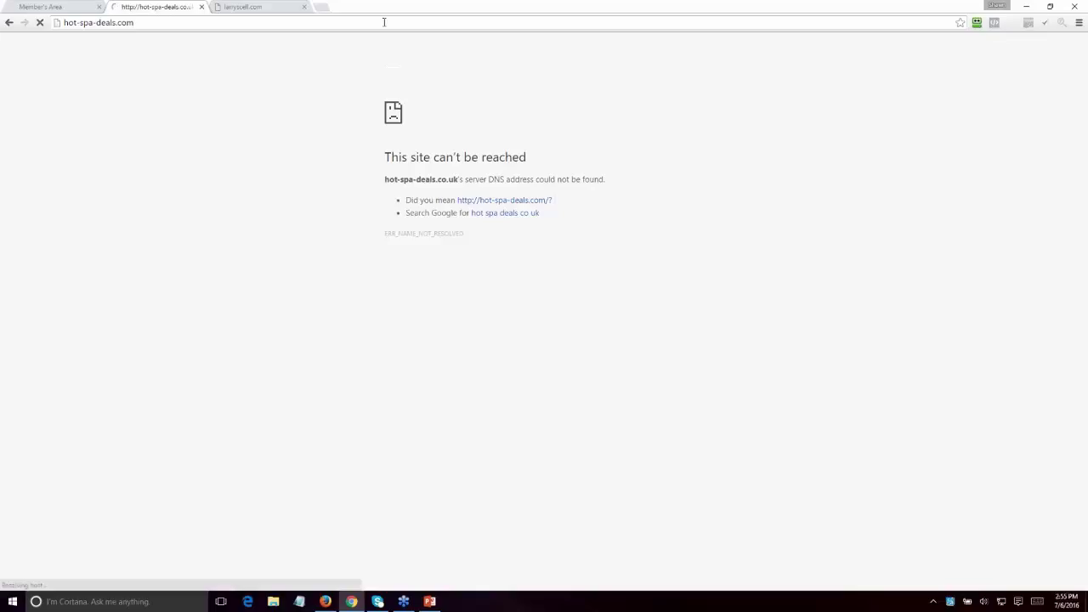
# Cancel the WebFire analysis of hot-spa-deals.co.uk and reopen a blank Site Analysis form.
pyautogui.click(72, 7)
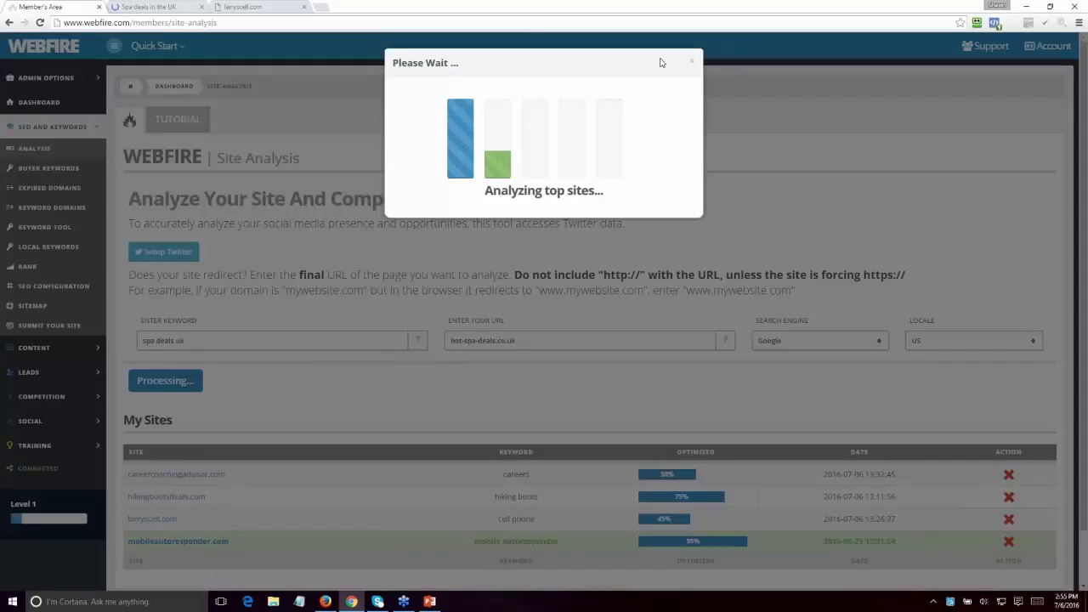
pyautogui.click(691, 65)
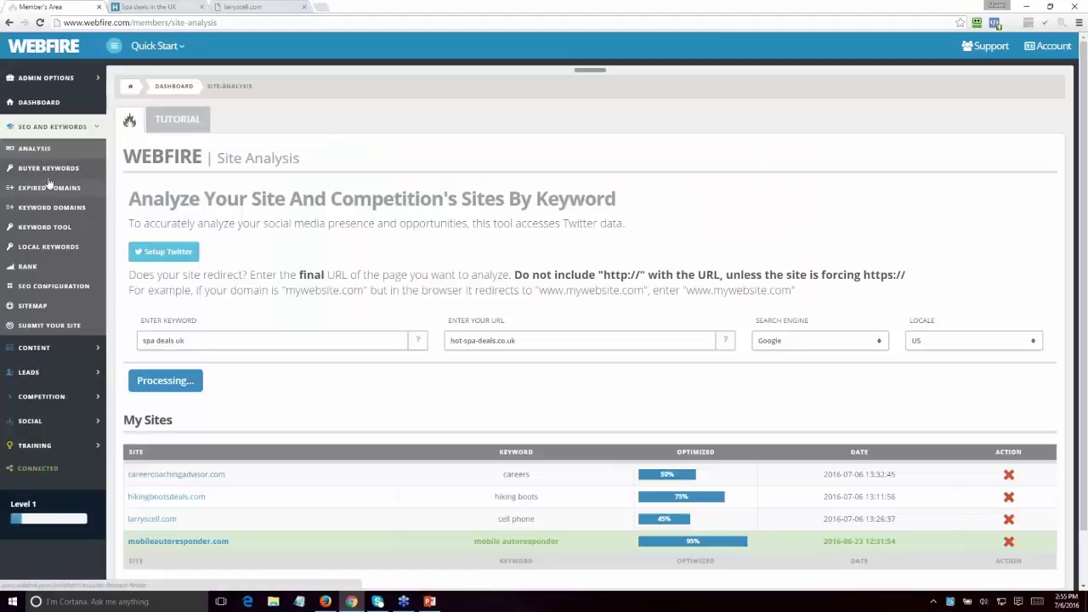
pyautogui.click(40, 154)
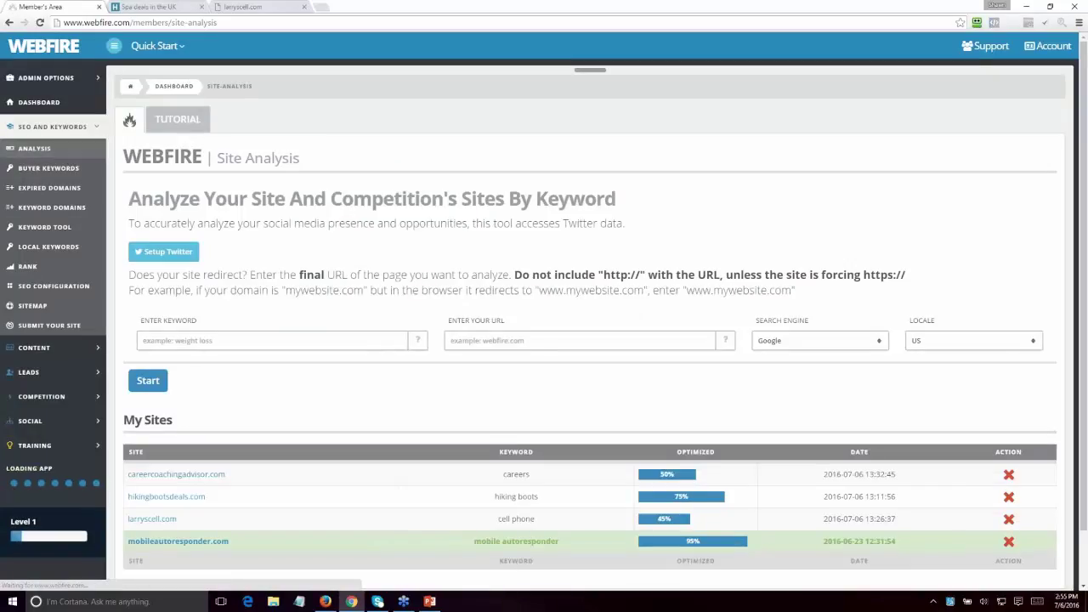
# Start a WebFire site analysis of hot-spa-deals.com for the keyword "spa deals uk".
pyautogui.click(601, 340)
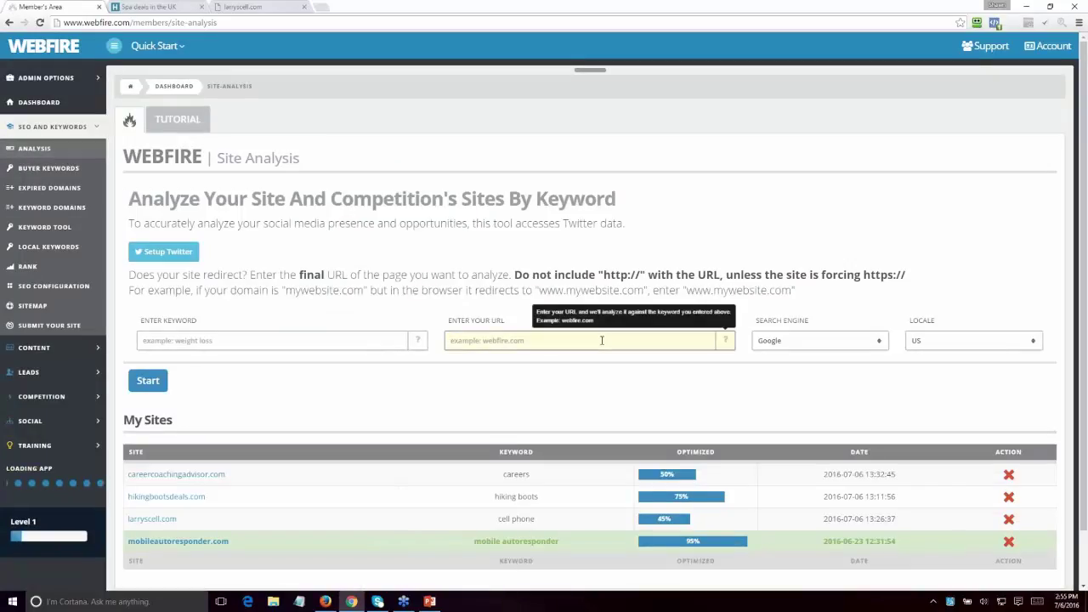
pyautogui.hotkey('ctrl', 'v')
pyautogui.press('BackSpace')
pyautogui.press('BackSpace')
pyautogui.press('BackSpace')
pyautogui.write('m')
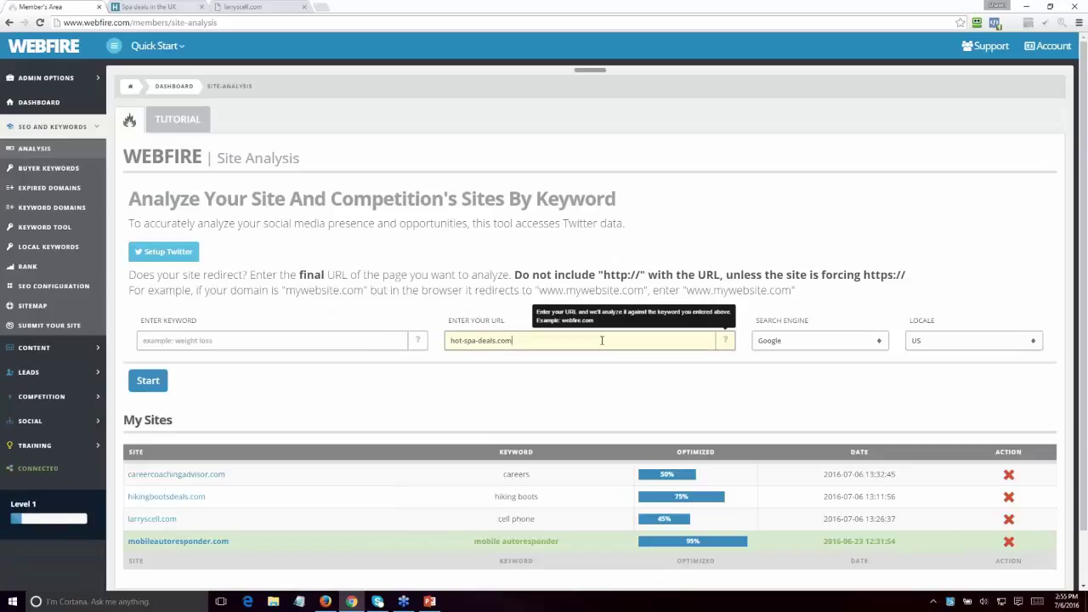
pyautogui.click(360, 338)
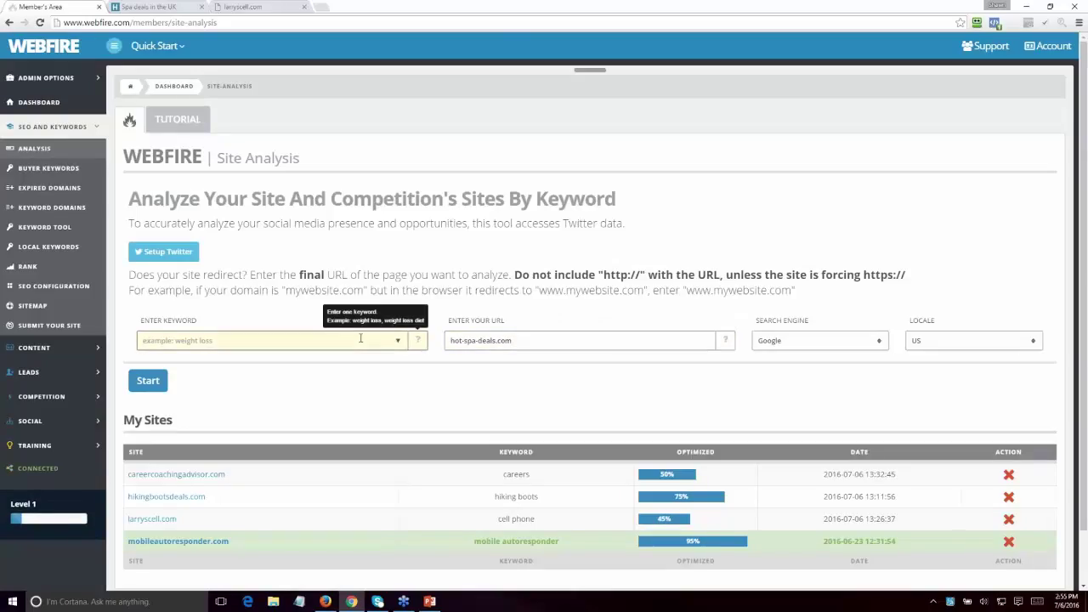
pyautogui.write('spa')
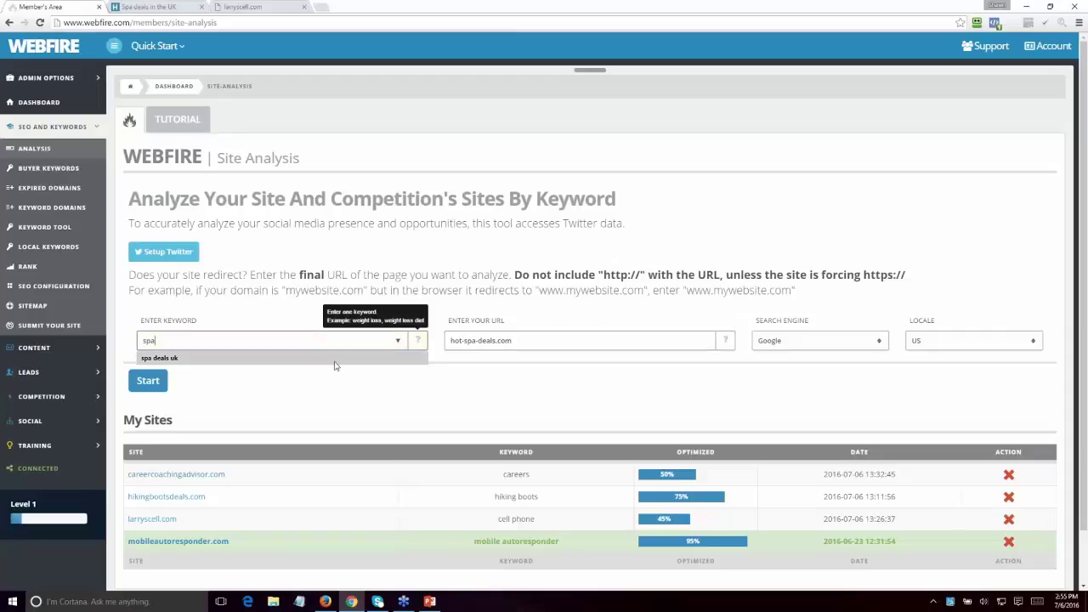
pyautogui.click(335, 364)
pyautogui.click(148, 379)
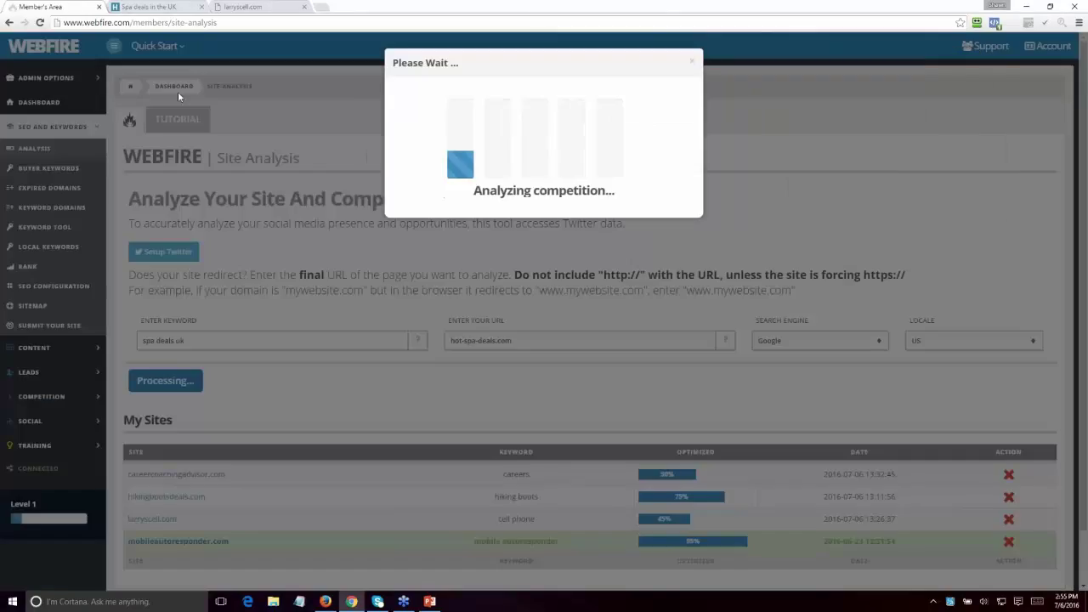
# Look over the hot-spa-deals.com home page, from the latest offers down to the footer.
pyautogui.click(157, 7)
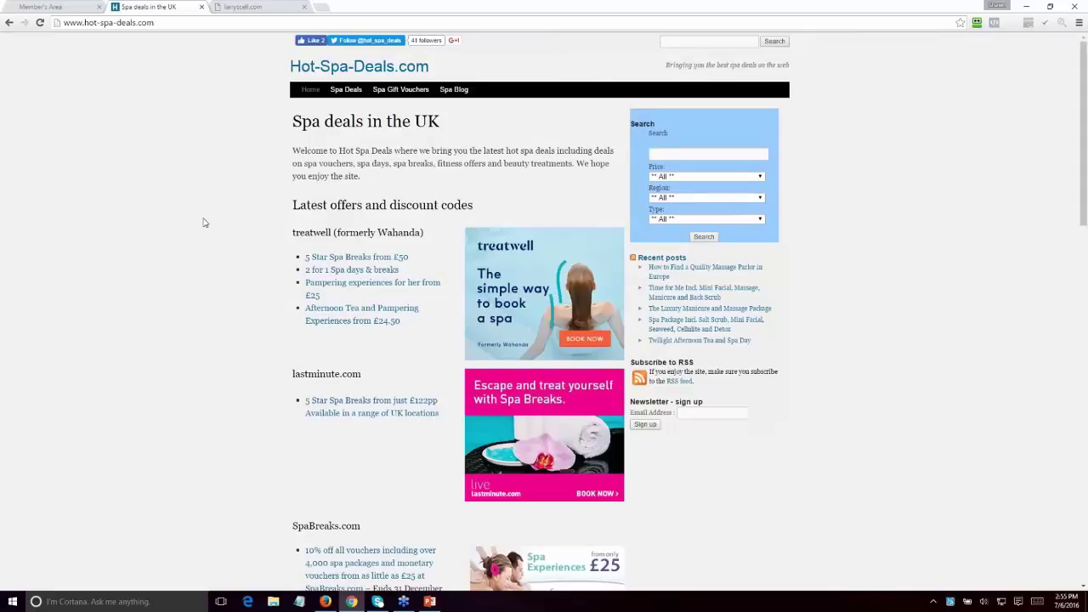
pyautogui.scroll(-6, 203, 223)
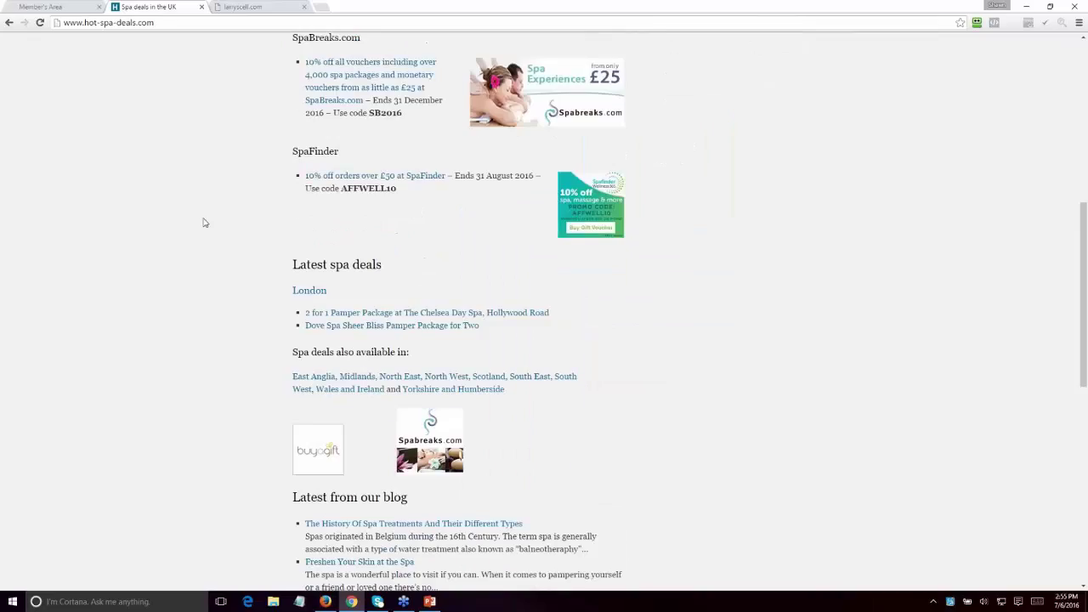
pyautogui.scroll(-7, 203, 222)
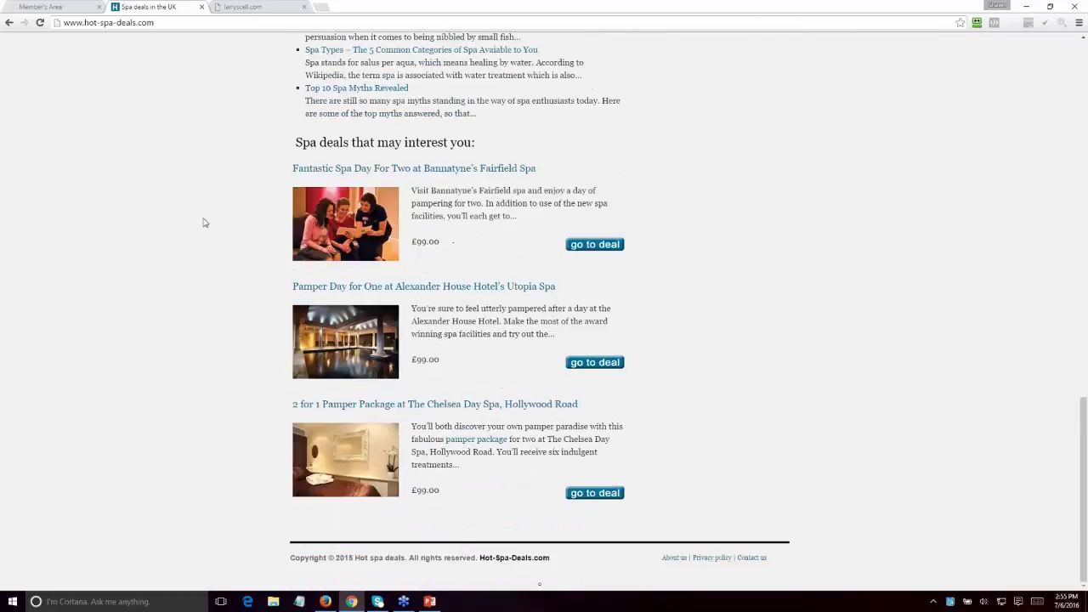
# Review the top of the hot-spa-deals.com home page, including the newsletter sign-up and the latest offers and discount codes.
pyautogui.scroll(15, 203, 223)
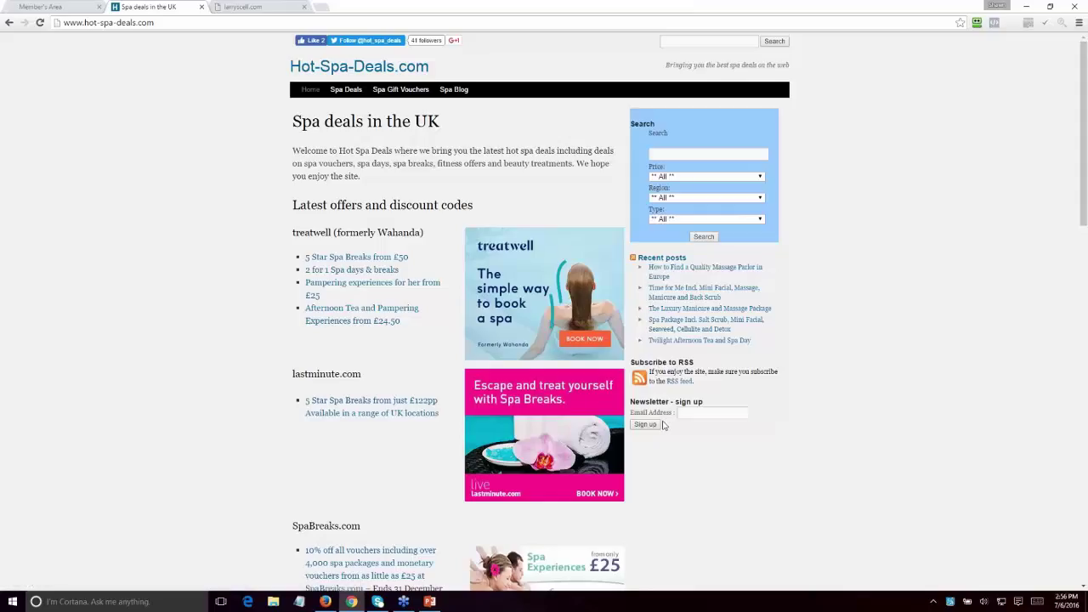
pyautogui.scroll(-3, 664, 424)
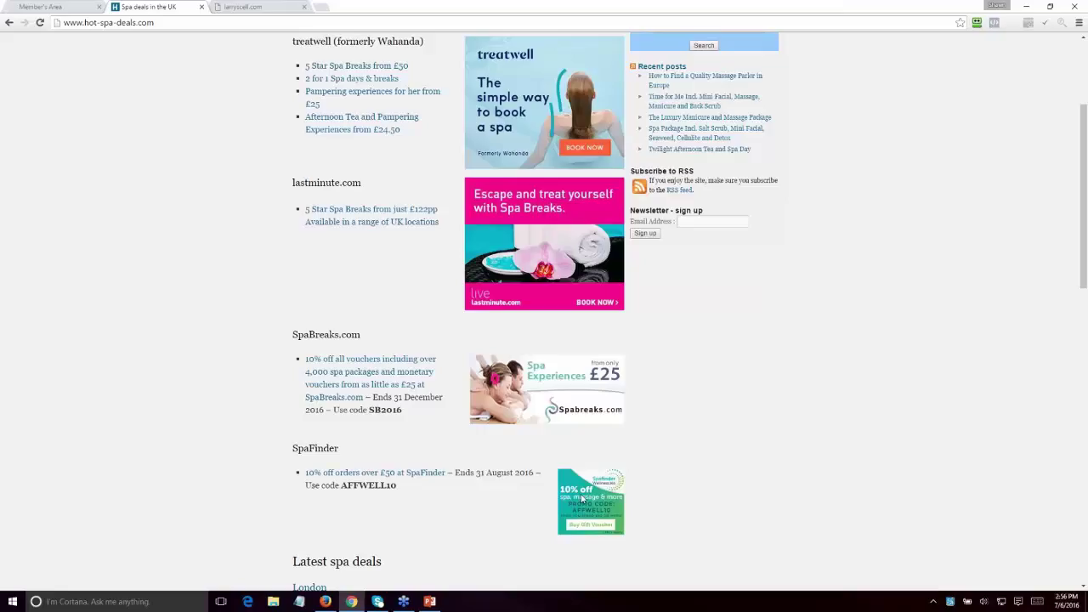
pyautogui.scroll(3, 733, 474)
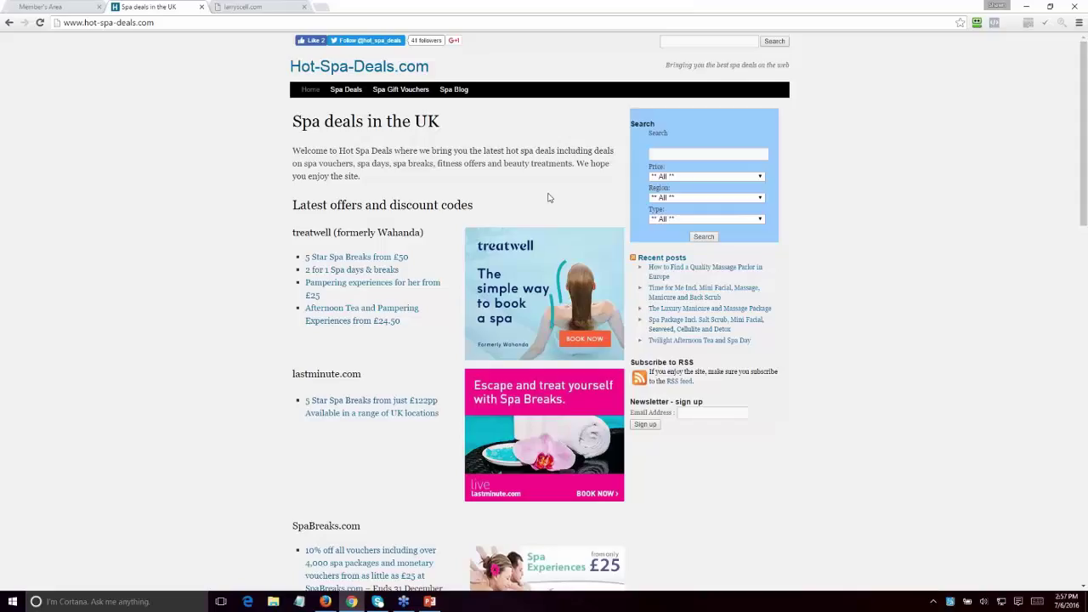
# Return to WebFire and open the completed site analysis of hot-spa-deals.com.
pyautogui.rightClick(55, 5)
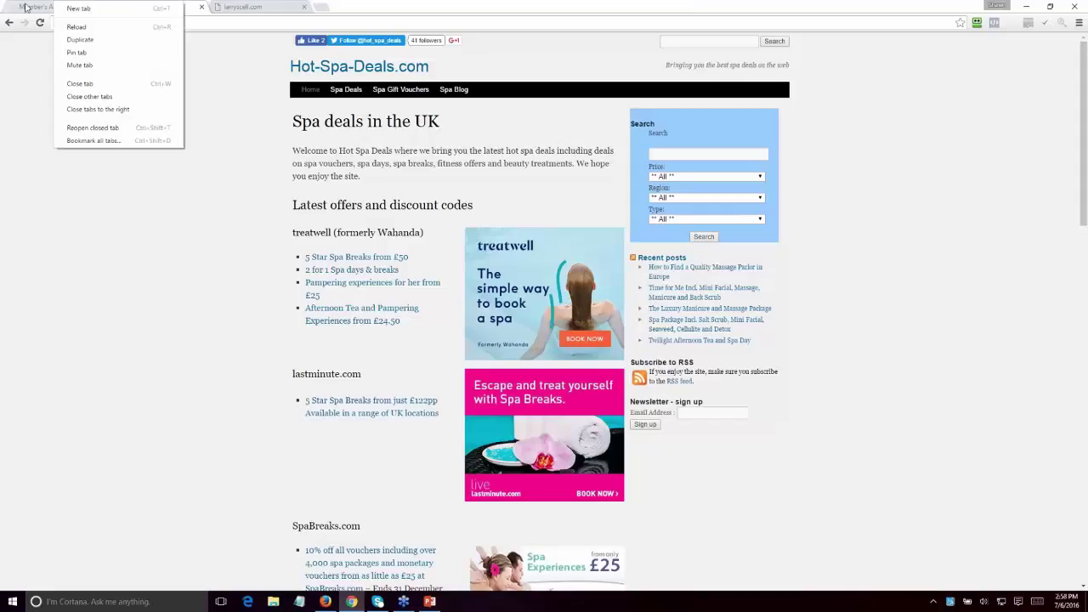
pyautogui.click(25, 7)
pyautogui.click(25, 8)
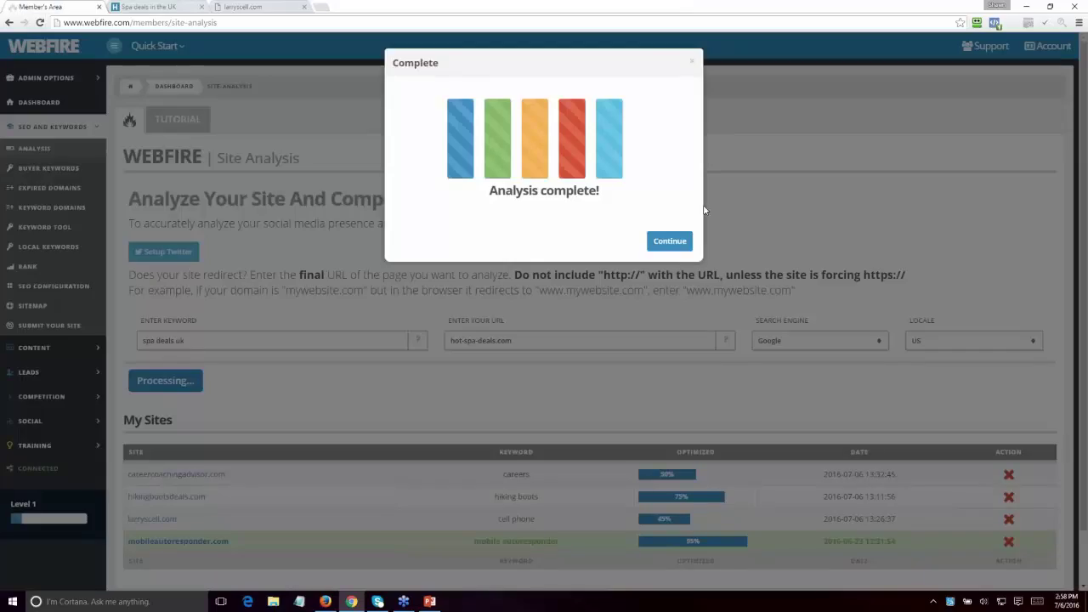
pyautogui.click(671, 245)
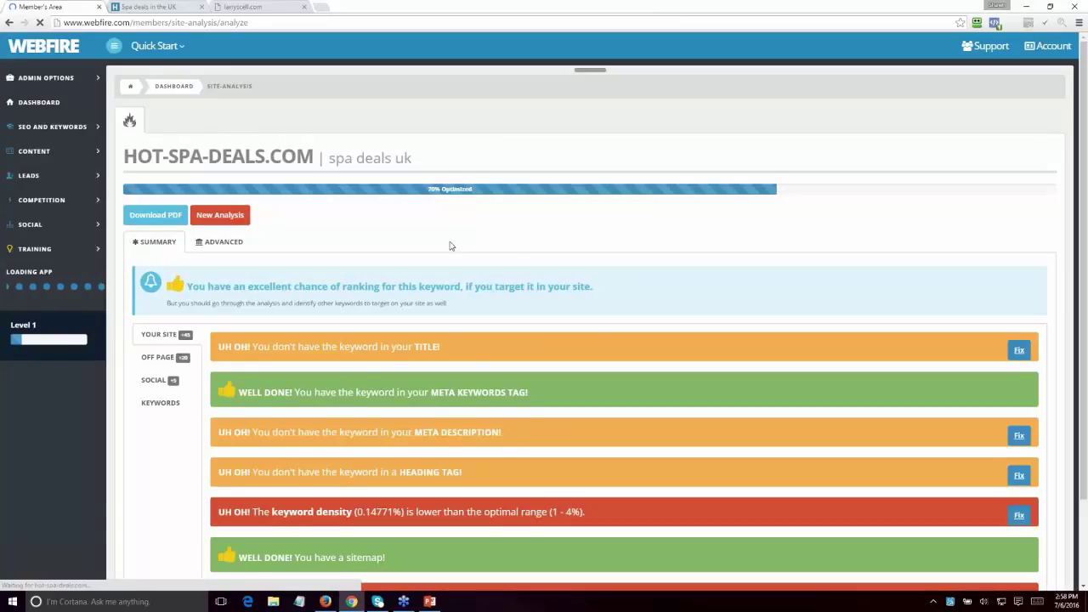
# Examine the on-site findings of the analysis, highlighting the keyword density and the image alt tag figures.
pyautogui.scroll(-1, 451, 245)
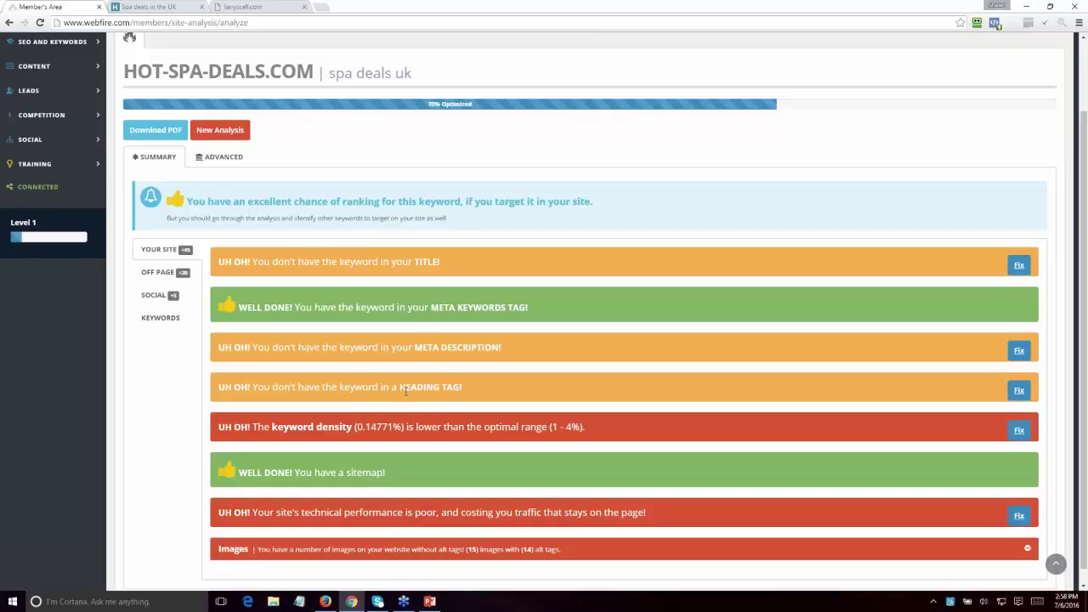
pyautogui.doubleClick(373, 426)
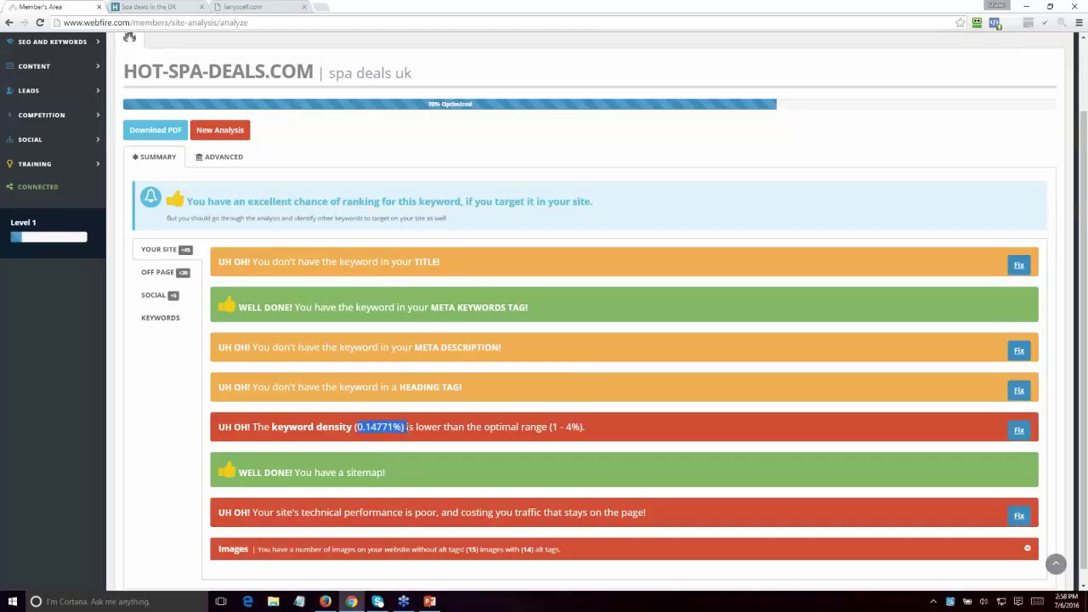
pyautogui.click(412, 471)
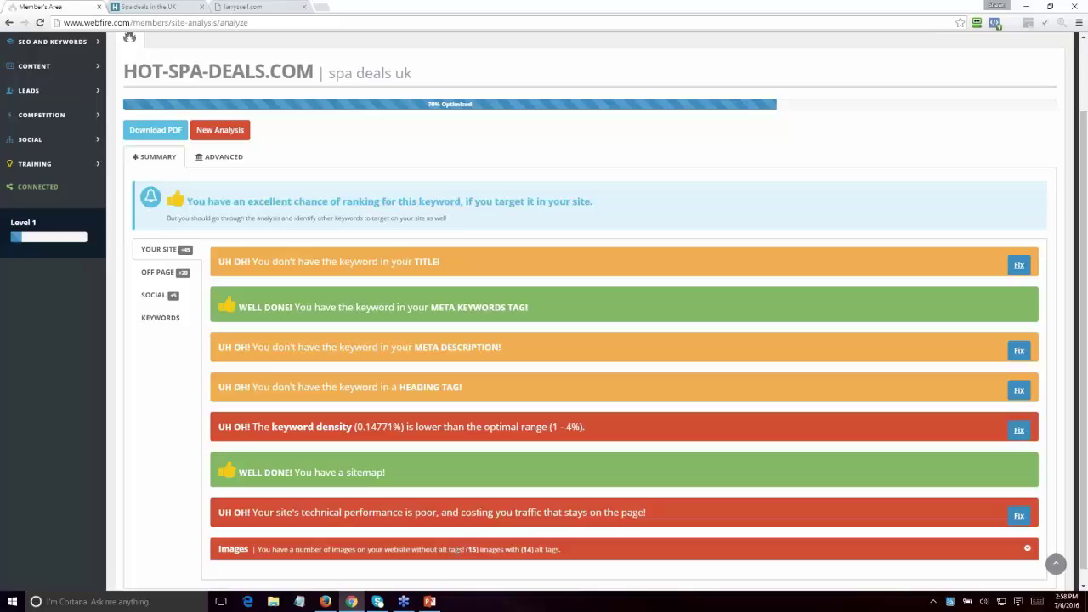
pyautogui.moveTo(459, 551); pyautogui.dragTo(527, 559)
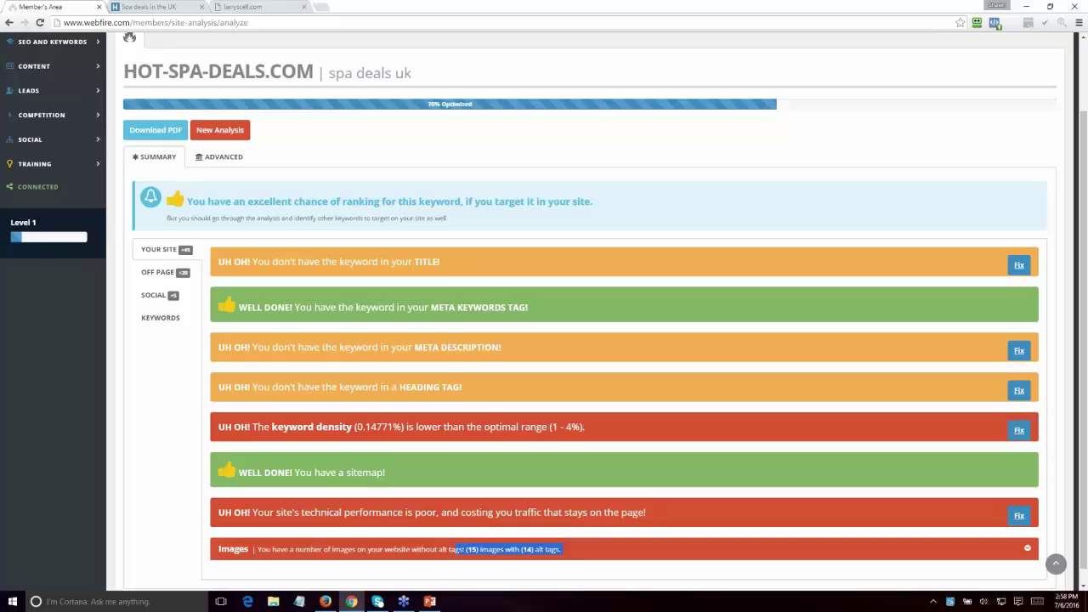
# Review the off-page, social and related keyword results of the hot-spa-deals.com analysis.
pyautogui.click(155, 274)
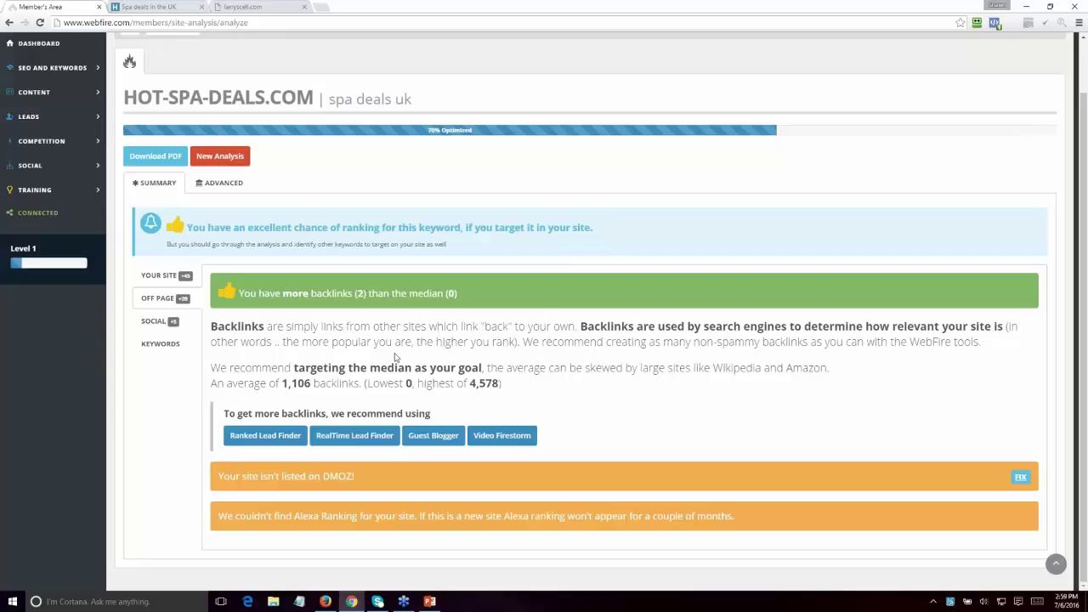
pyautogui.click(153, 323)
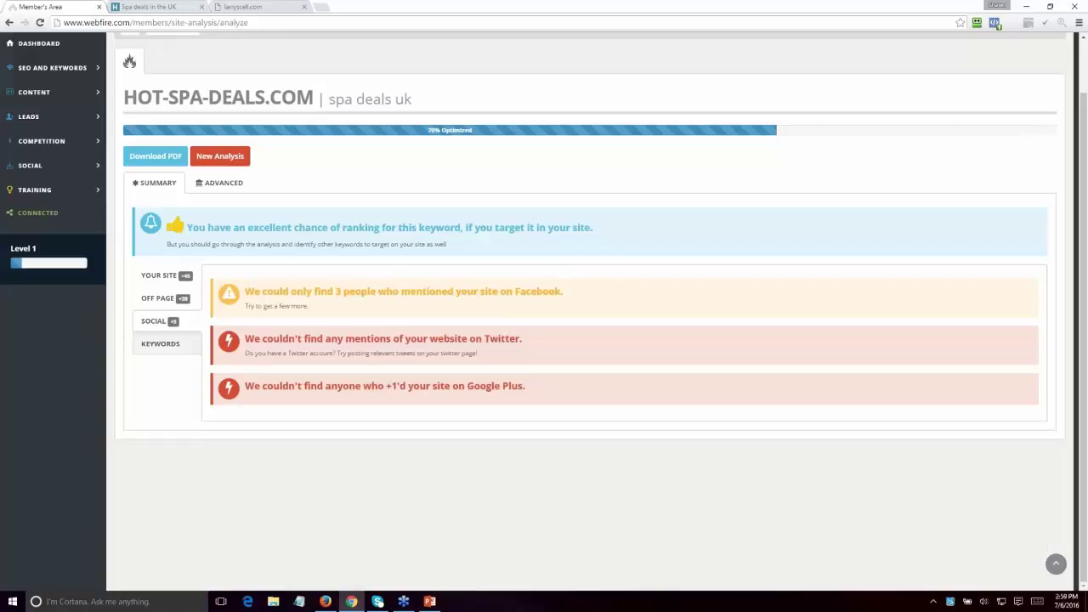
pyautogui.click(161, 346)
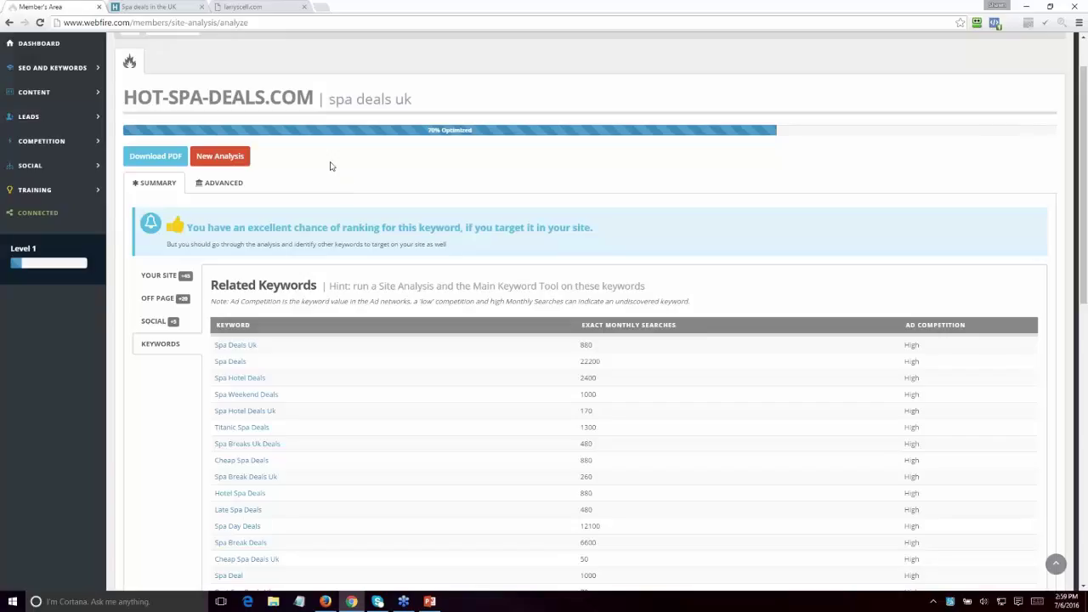
# Open a new Site Analysis form and check whether UK is offered as a locale, leaving the selection unchanged.
pyautogui.click(218, 158)
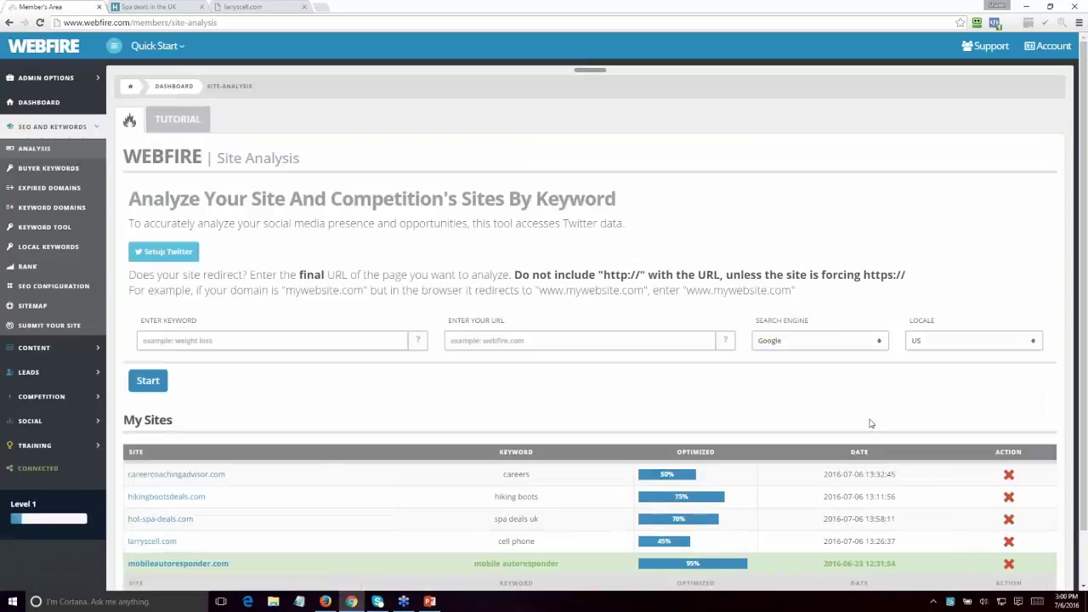
pyautogui.click(924, 342)
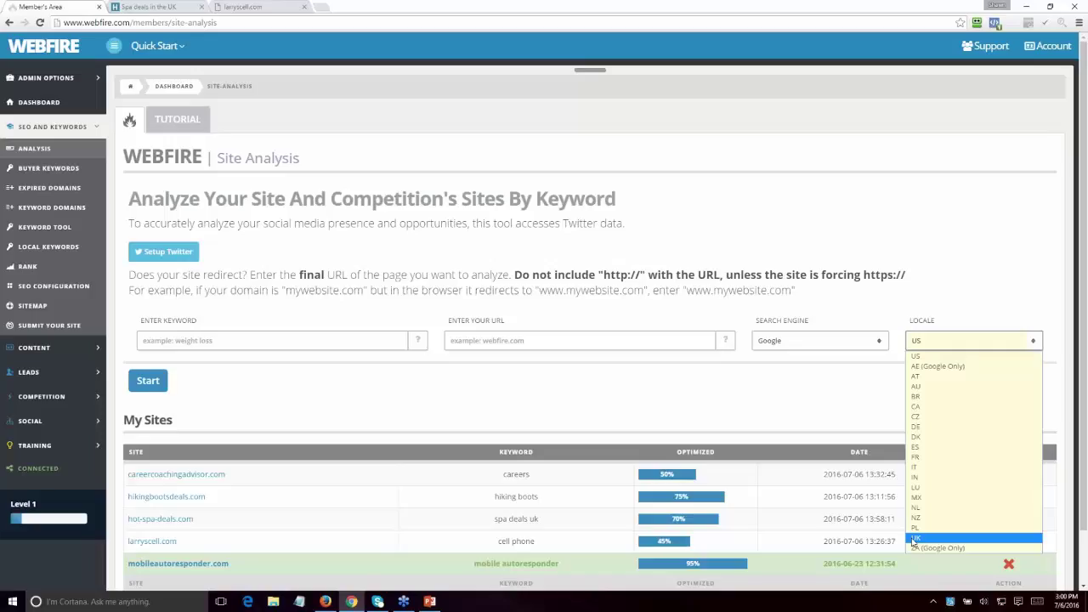
pyautogui.click(799, 388)
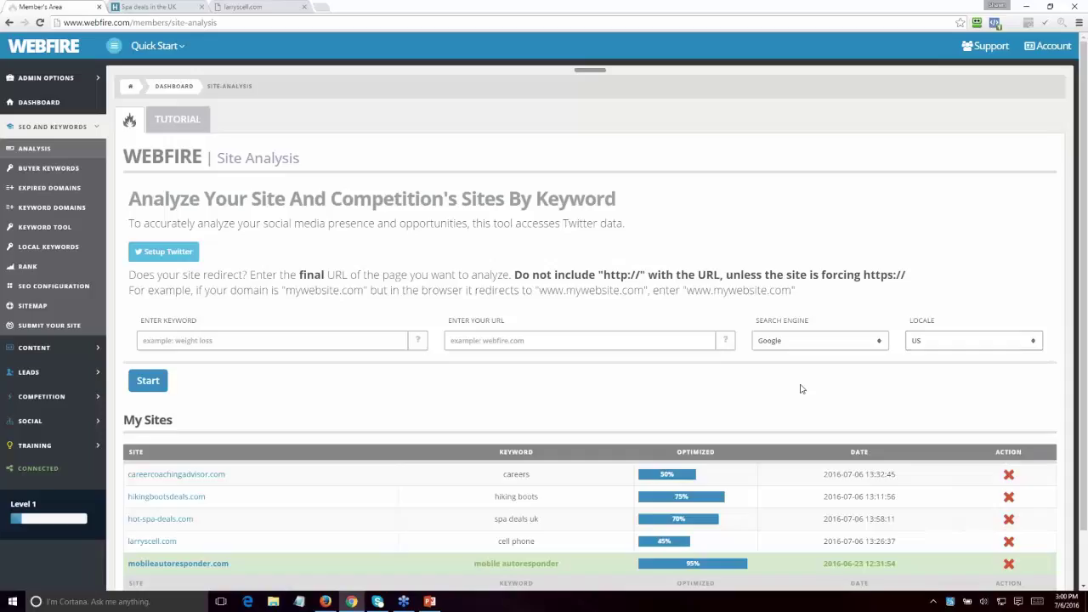
# Go back to the hot-spa-deals.com home page, skim it down to the footer and highlight the heading "Spa deals in the UK".
pyautogui.click(136, 8)
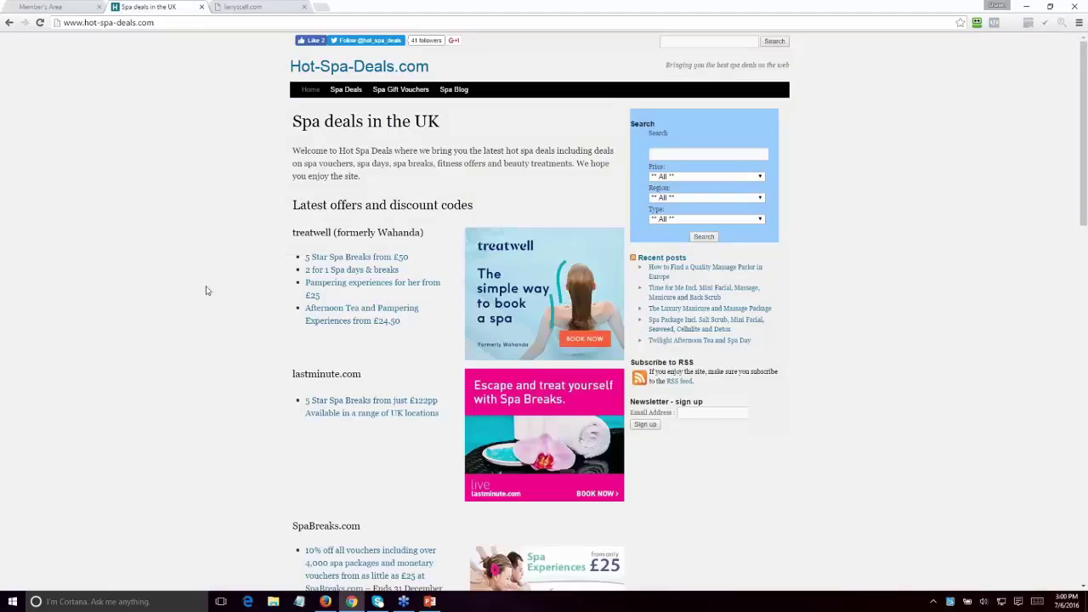
pyautogui.scroll(-20, 205, 291)
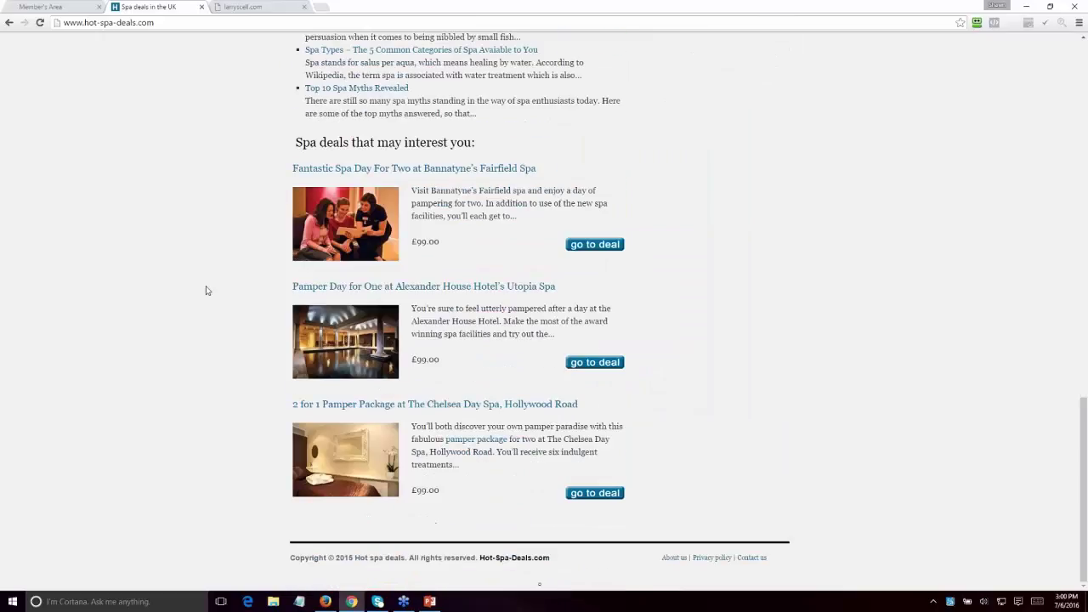
pyautogui.scroll(20, 206, 290)
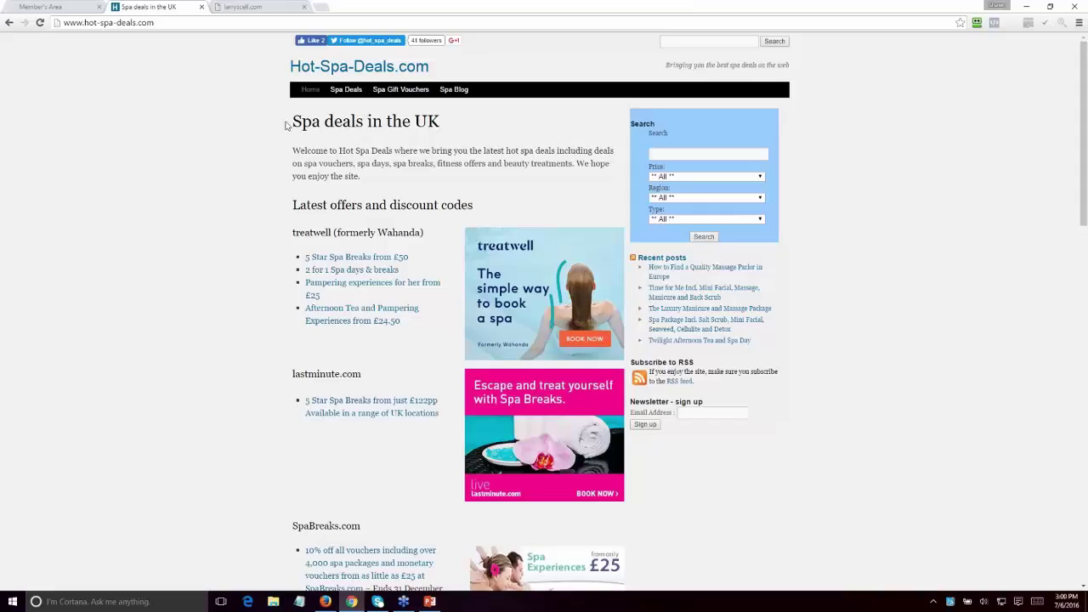
pyautogui.moveTo(292, 126); pyautogui.dragTo(478, 118)
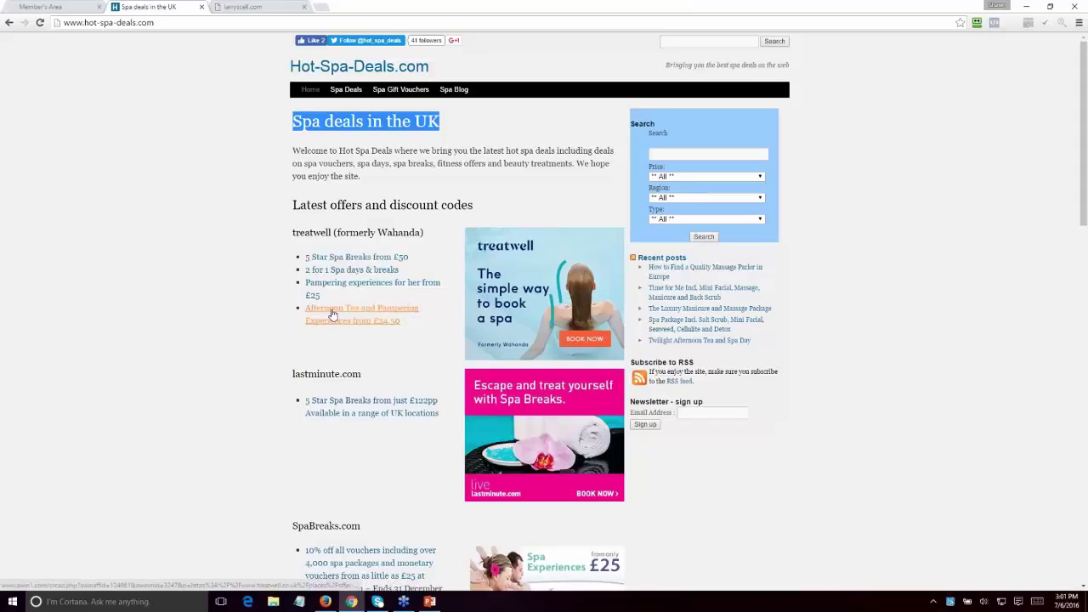
# Check where the "5 Star Spa Breaks from £50" link leads in a separate tab, and close that tab.
pyautogui.middleClick(316, 256)
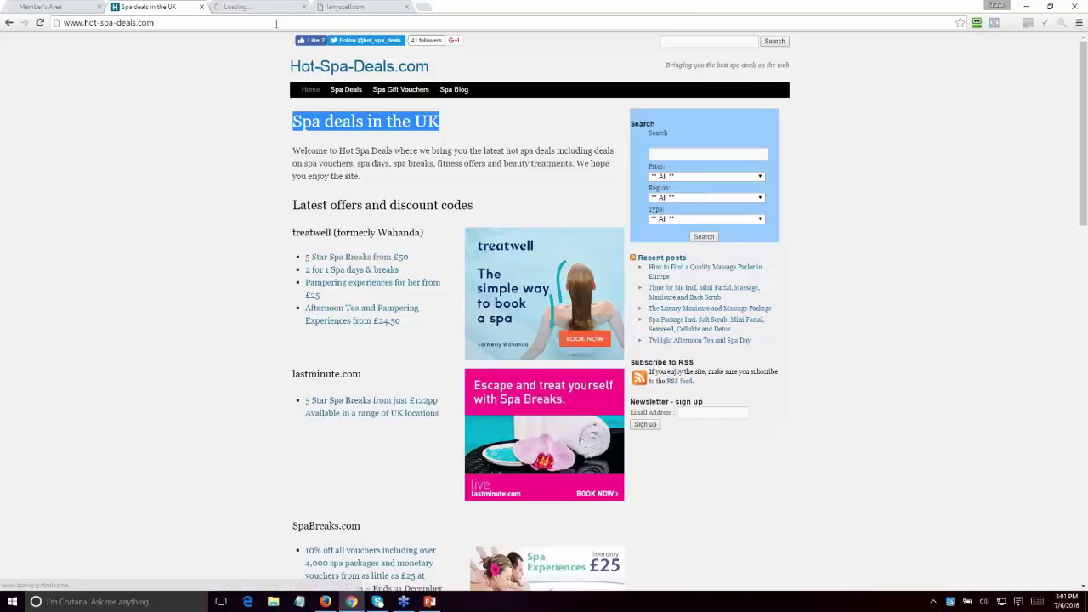
pyautogui.click(254, 8)
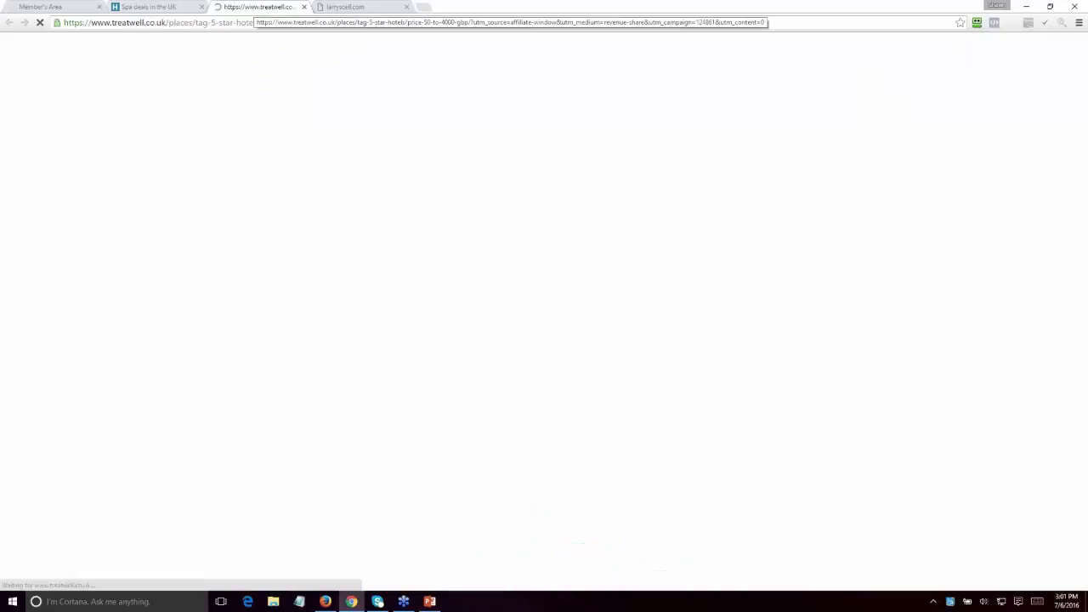
pyautogui.click(304, 7)
pyautogui.click(259, 239)
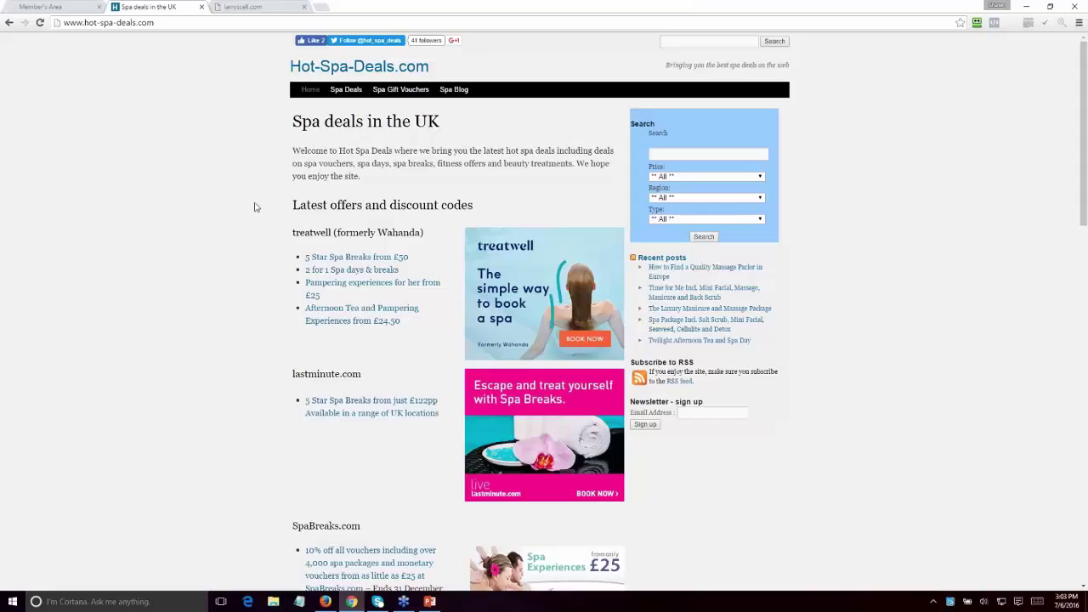
# Open the Spa Blog on hot-spa-deals.com and skim its list of articles.
pyautogui.click(452, 90)
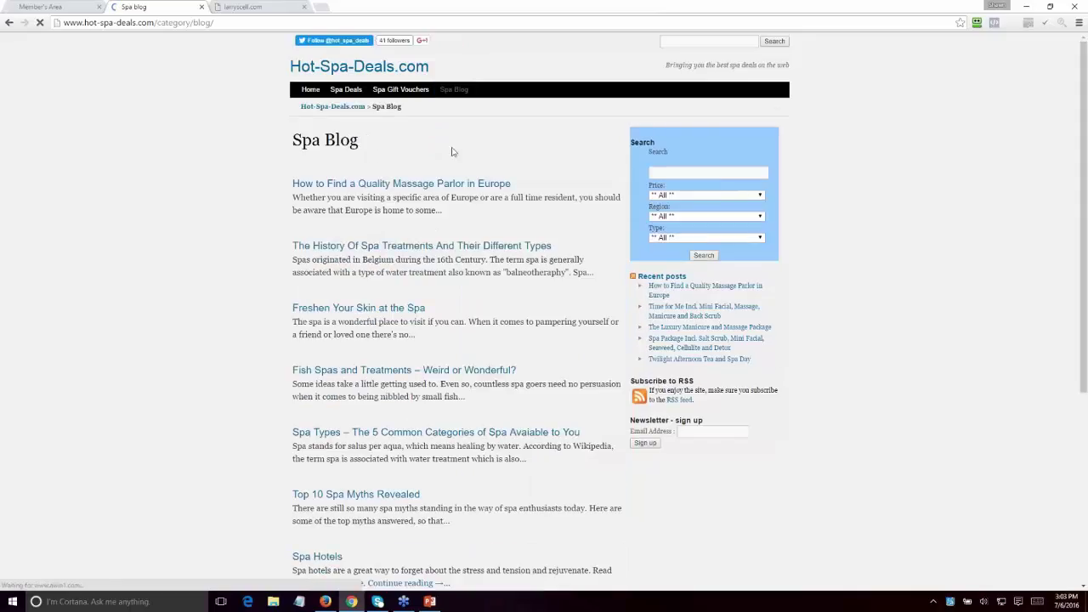
pyautogui.scroll(-5, 451, 151)
pyautogui.scroll(5, 451, 152)
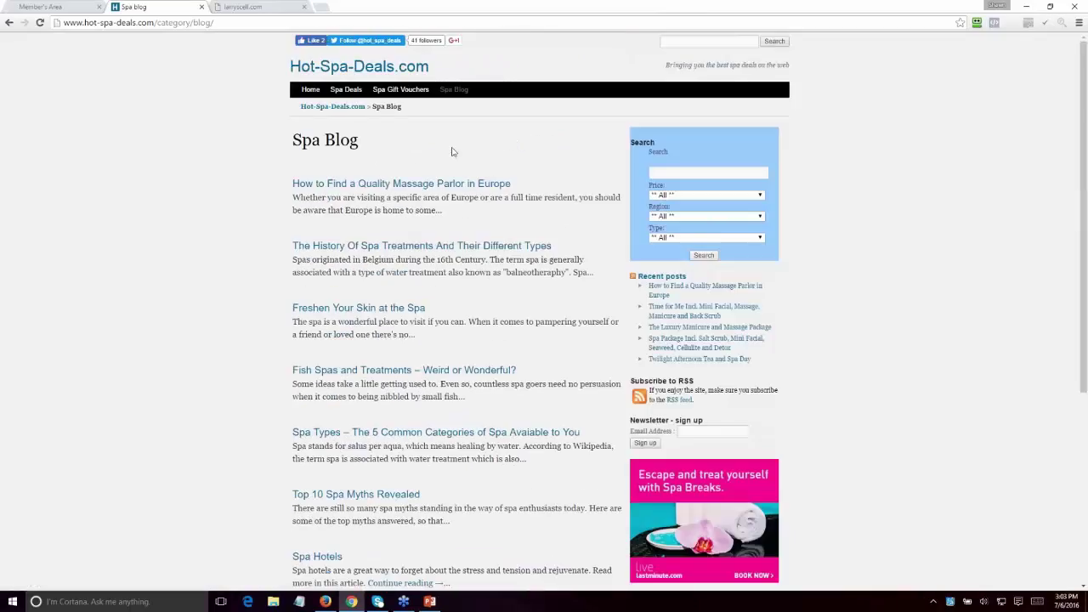
# Look through the article "How to Find a Quality Massage Parlor in Europe" down to its related products, and return to the blog list.
pyautogui.click(400, 186)
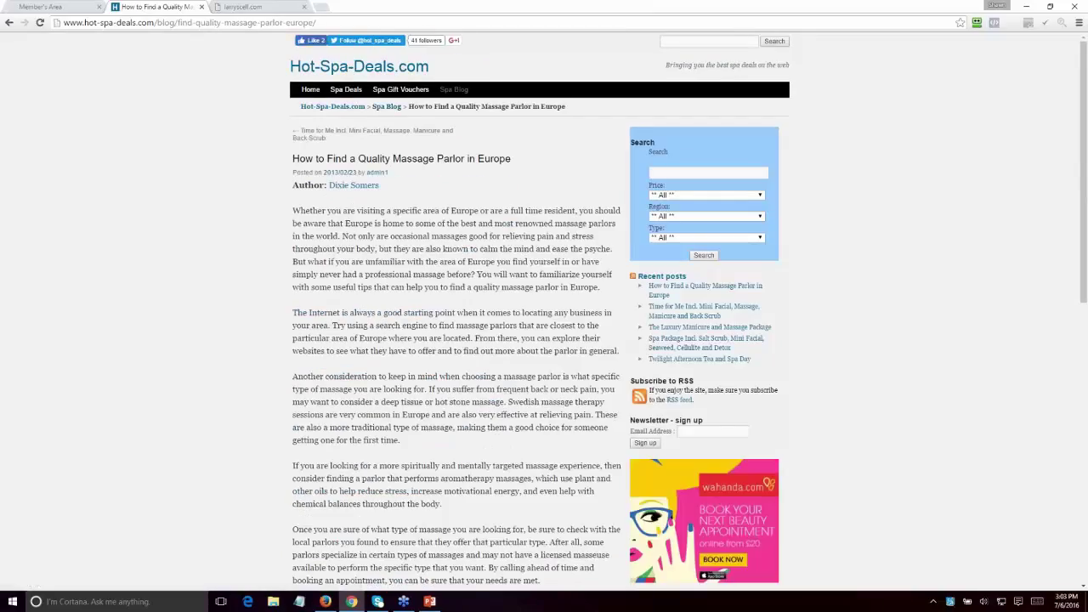
pyautogui.scroll(-8, 544, 340)
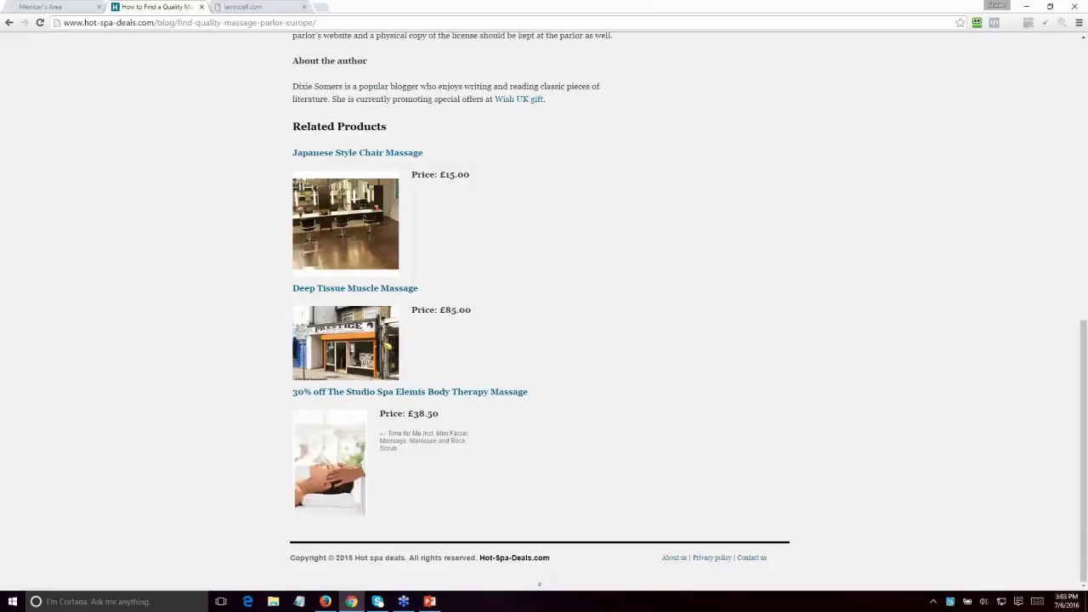
pyautogui.scroll(10, 312, 287)
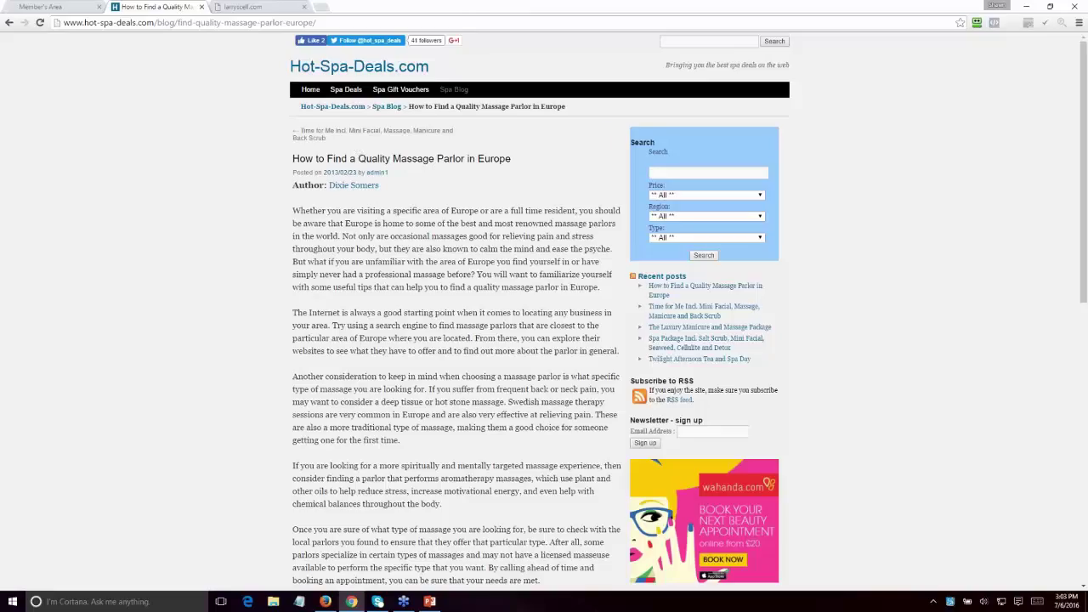
pyautogui.click(8, 22)
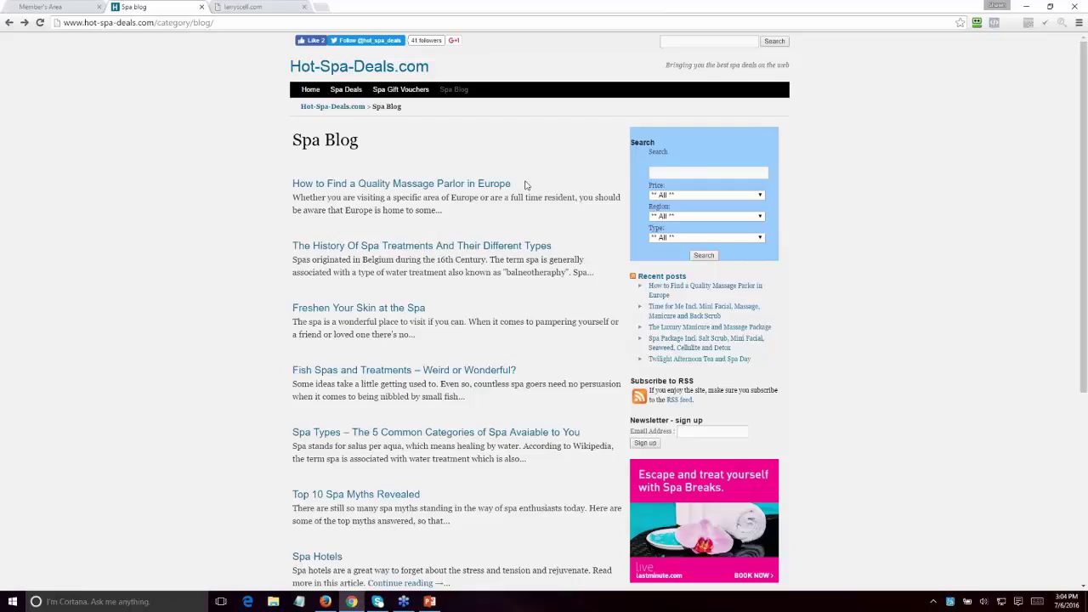
# Copy the article title "How to Find a Quality Massage Parlor in Europe" and load google.com in the larryscell.com tab.
pyautogui.moveTo(515, 183); pyautogui.dragTo(292, 181)
pyautogui.hotkey('ctrl', 'c')
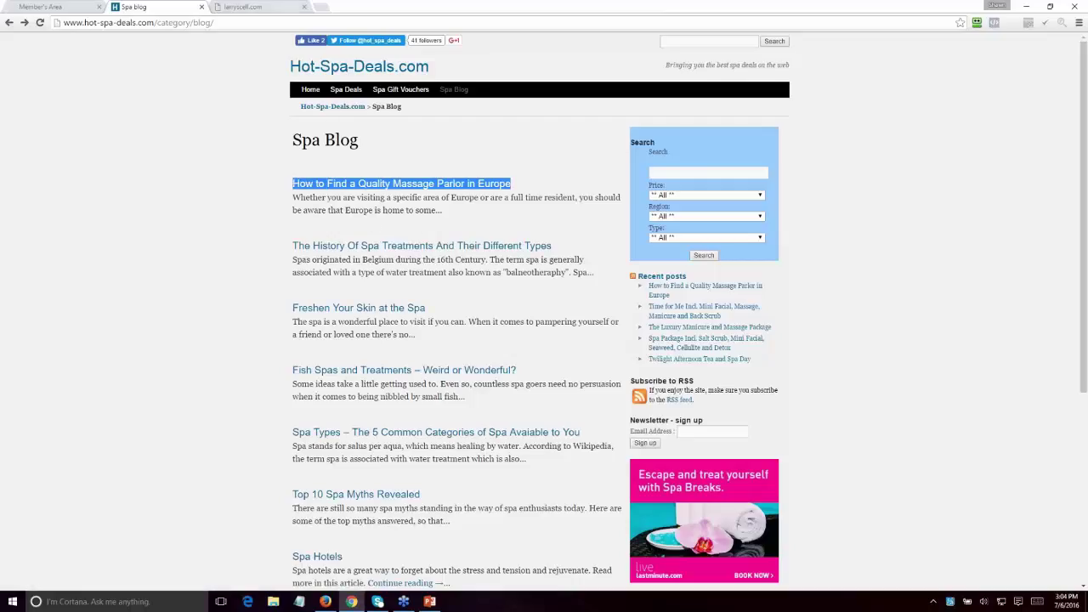
pyautogui.click(255, 7)
pyautogui.click(260, 23)
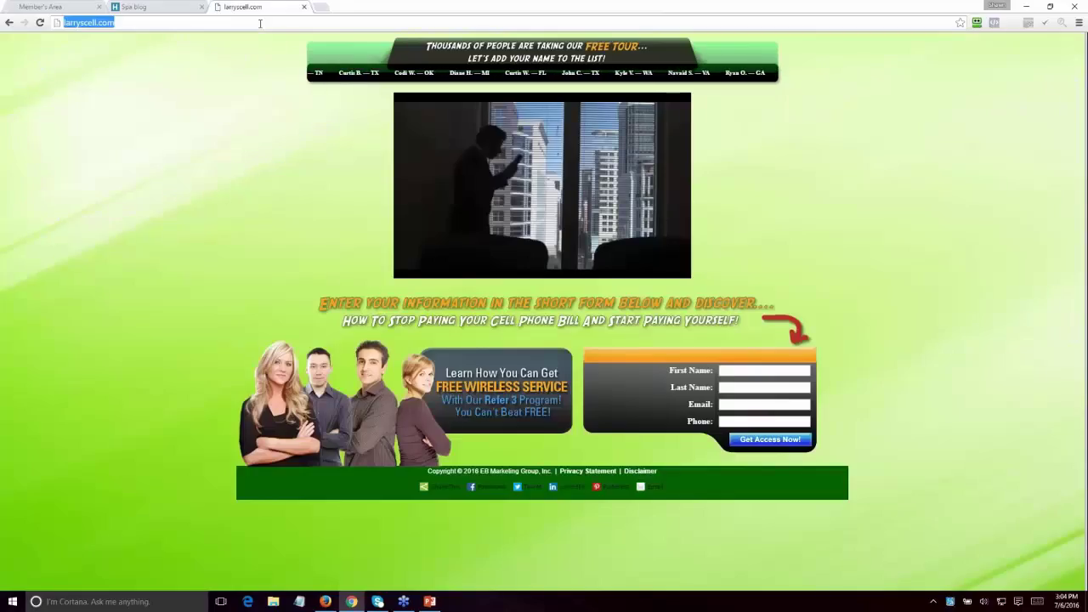
pyautogui.write('google.com/?gws_rd=ssl')
pyautogui.press('Return')
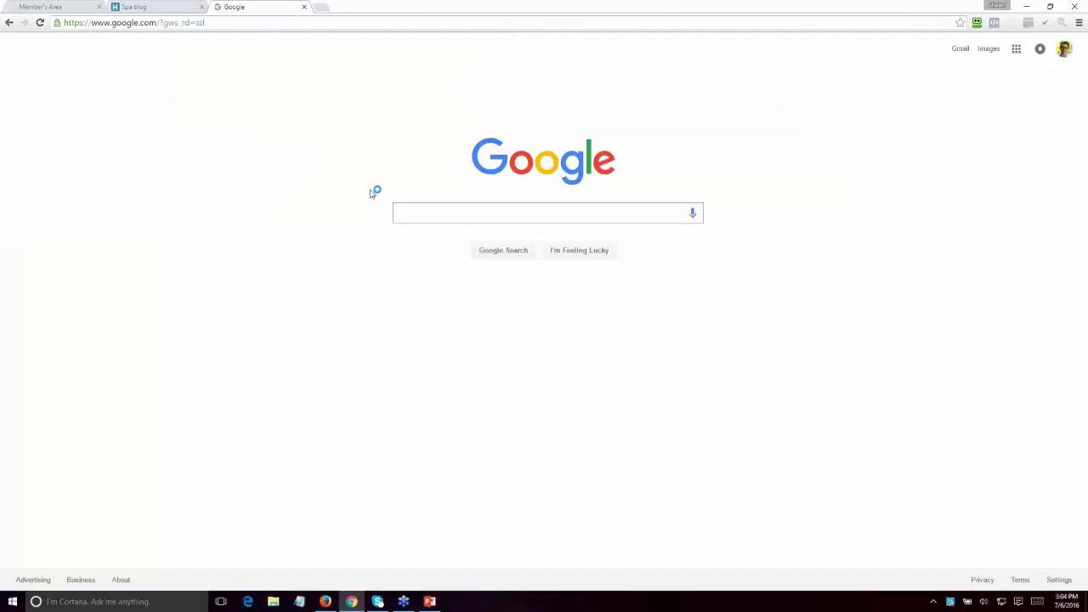
# Search Google for the exact quoted phrase "How to Find a Quality Massage Parlor in Europe" and place the cursor back in the query.
pyautogui.write('"')
pyautogui.hotkey('ctrl', 'v')
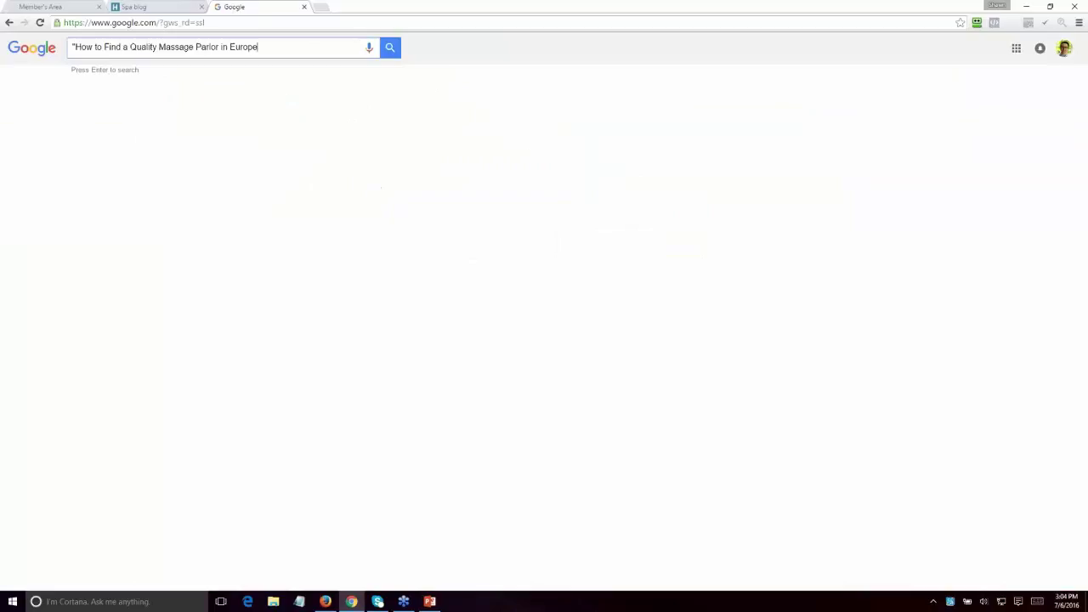
pyautogui.write('"')
pyautogui.press('Return')
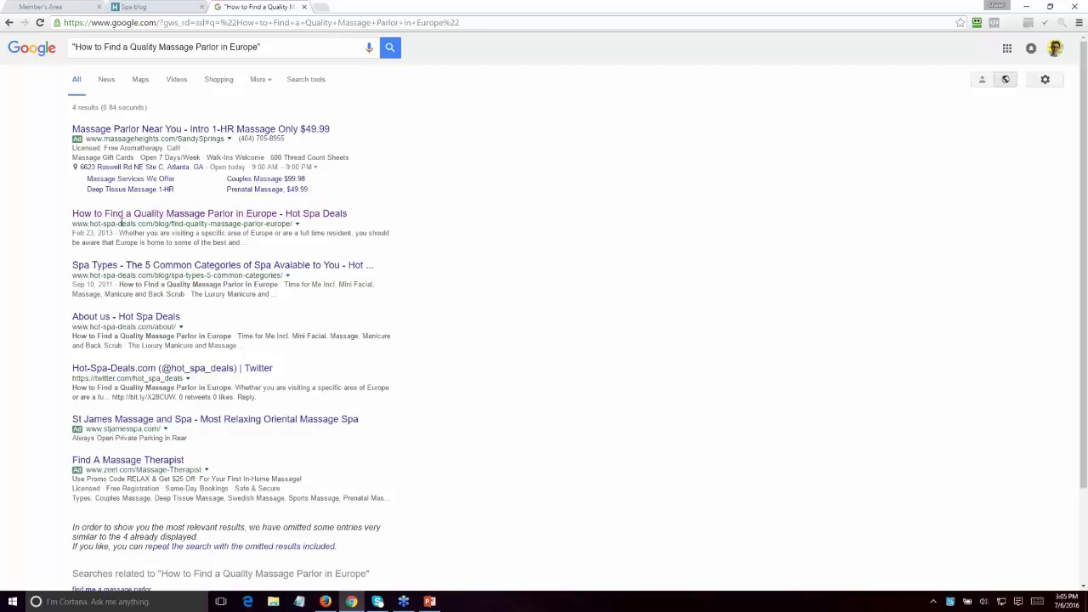
pyautogui.click(261, 47)
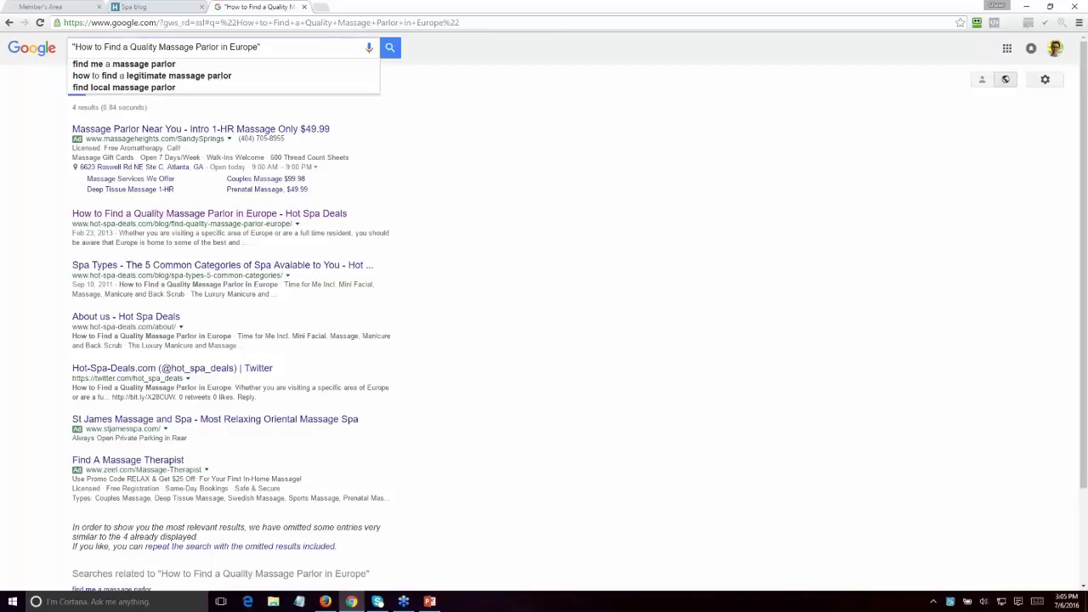
# Repeat the Google search without the quotation marks, and again with the query shortened to "Quality Massage Parlor in Europe".
pyautogui.press('BackSpace')
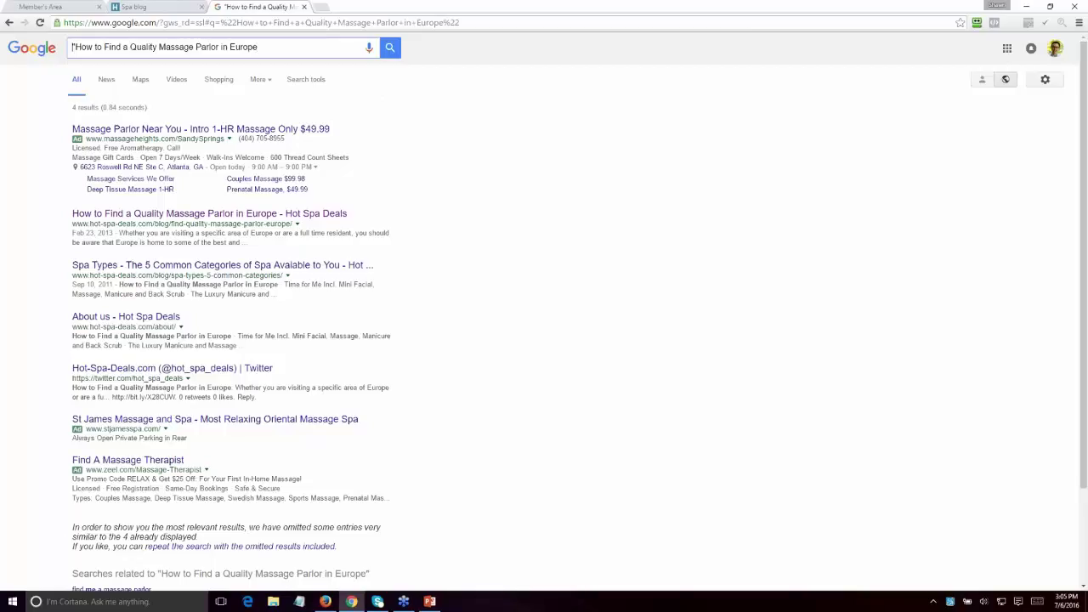
pyautogui.press('Delete')
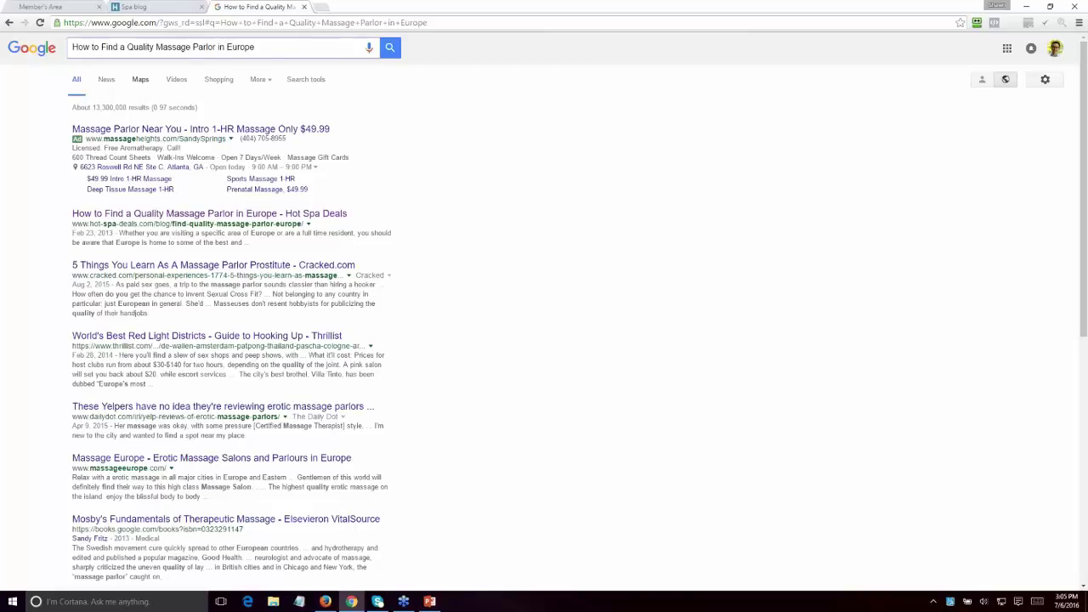
pyautogui.moveTo(127, 47); pyautogui.dragTo(72, 47)
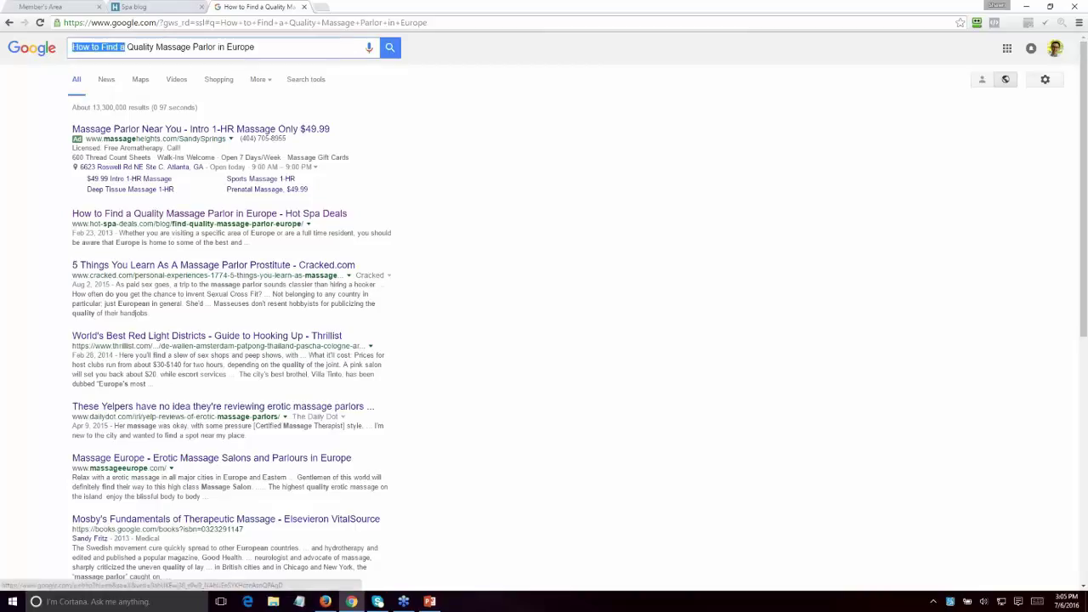
pyautogui.press('BackSpace')
pyautogui.press('Return')
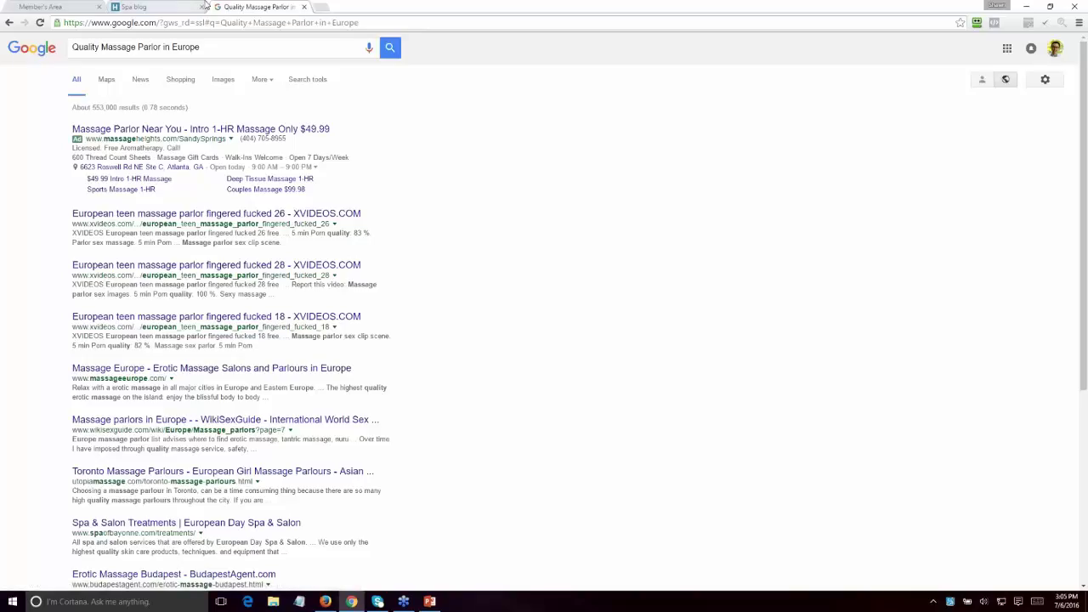
# Close the Google results tab and skim the Spa Blog article list down to its end.
pyautogui.click(305, 7)
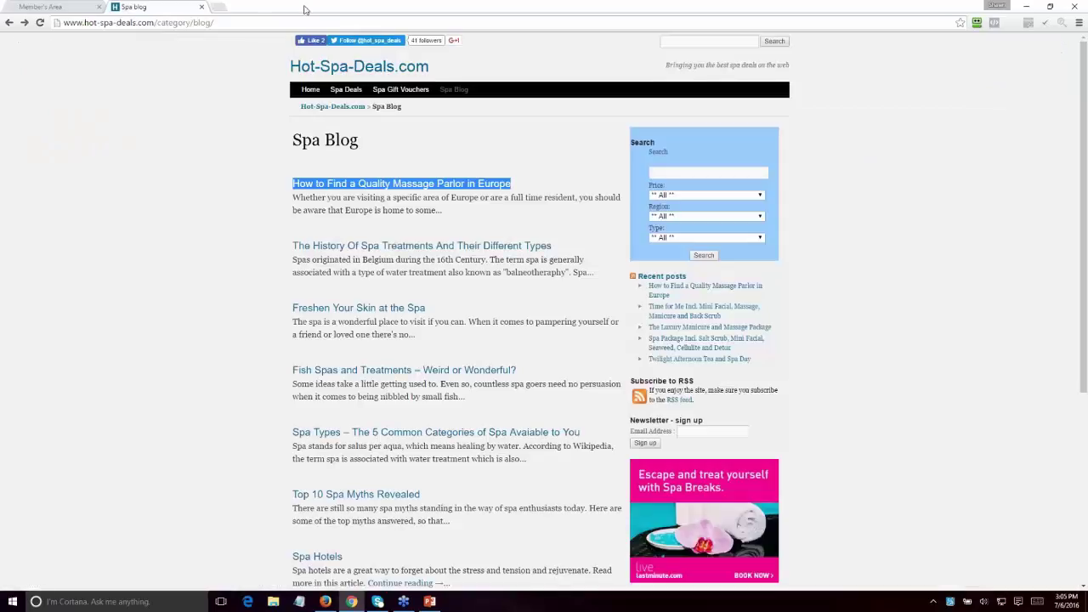
pyautogui.click(518, 163)
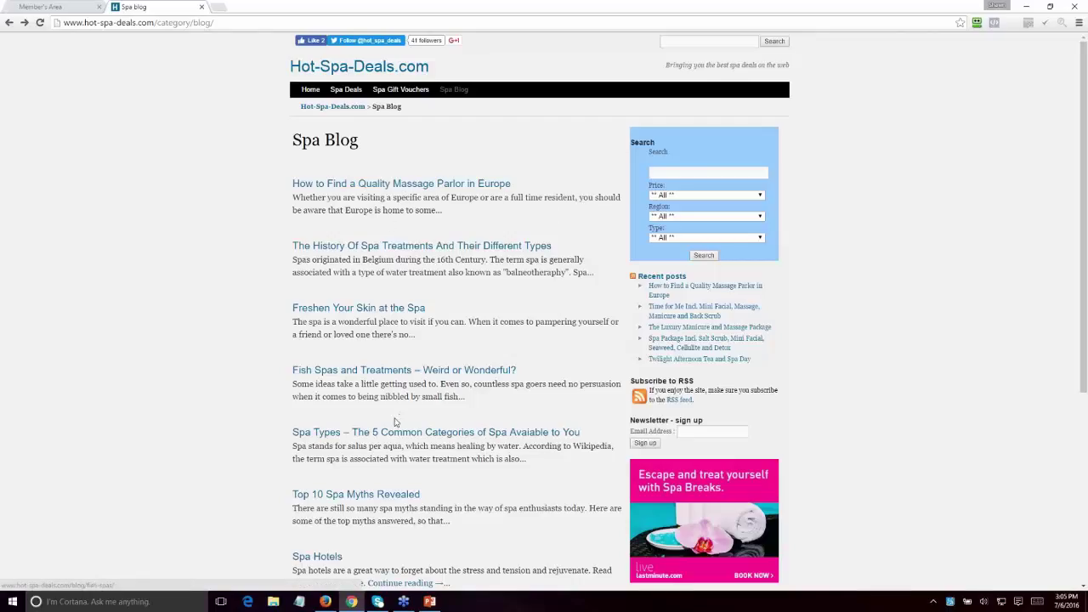
pyautogui.scroll(-4, 386, 408)
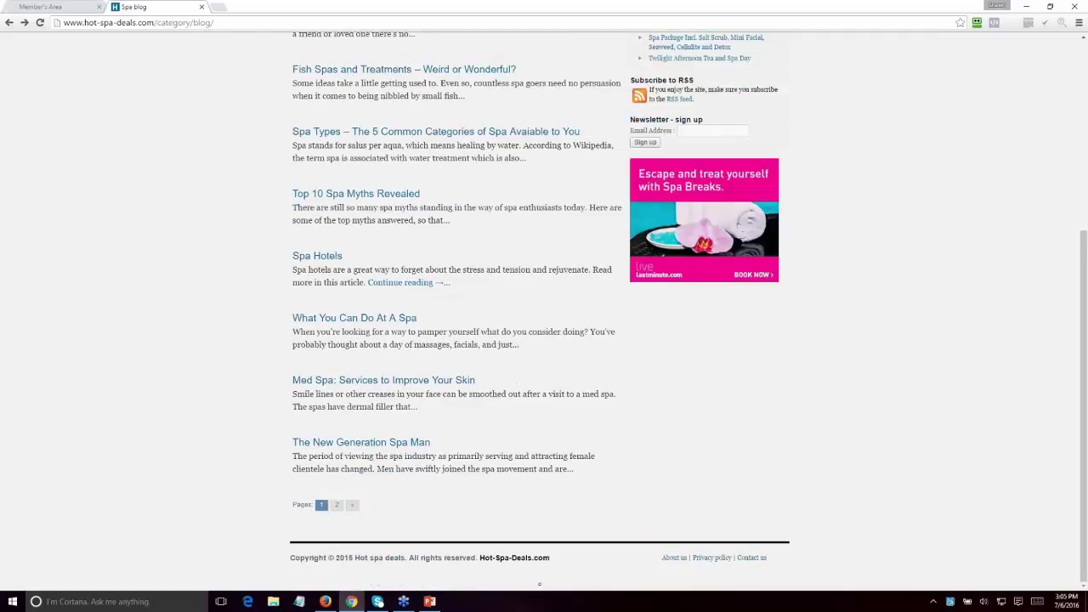
pyautogui.scroll(4, 539, 584)
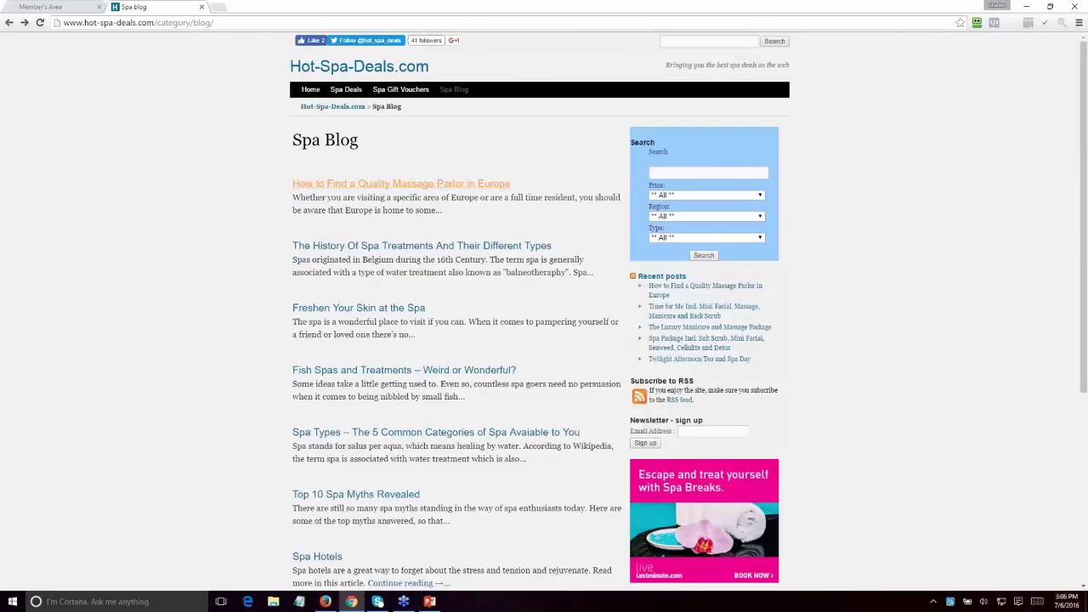
# Open the article "How to Find a Quality Massage Parlor in Europe" and look over its body text.
pyautogui.click(431, 184)
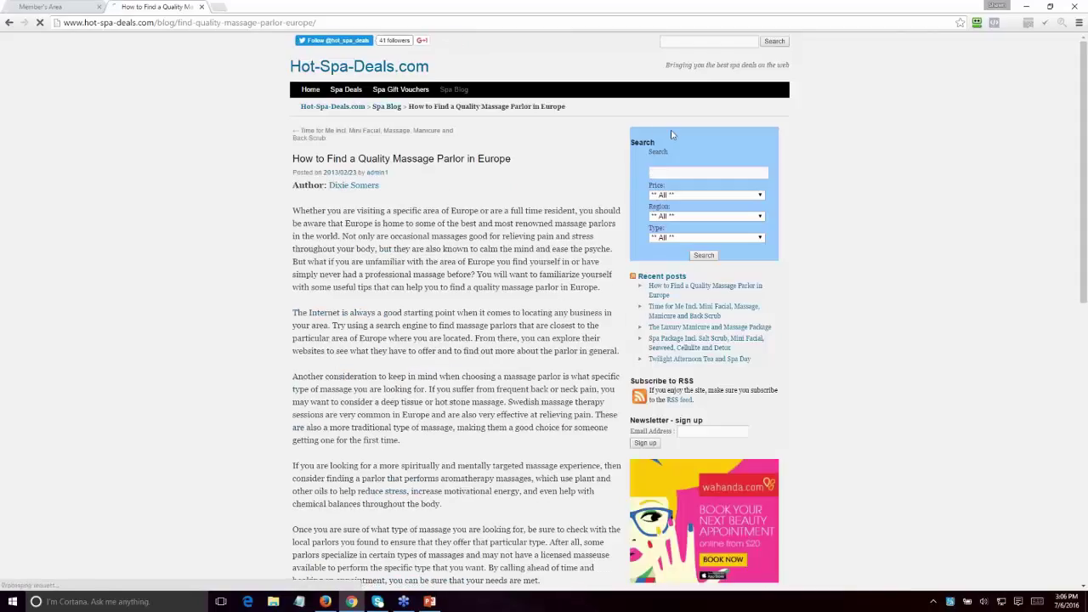
pyautogui.moveTo(609, 159); pyautogui.dragTo(618, 585)
pyautogui.click(765, 270)
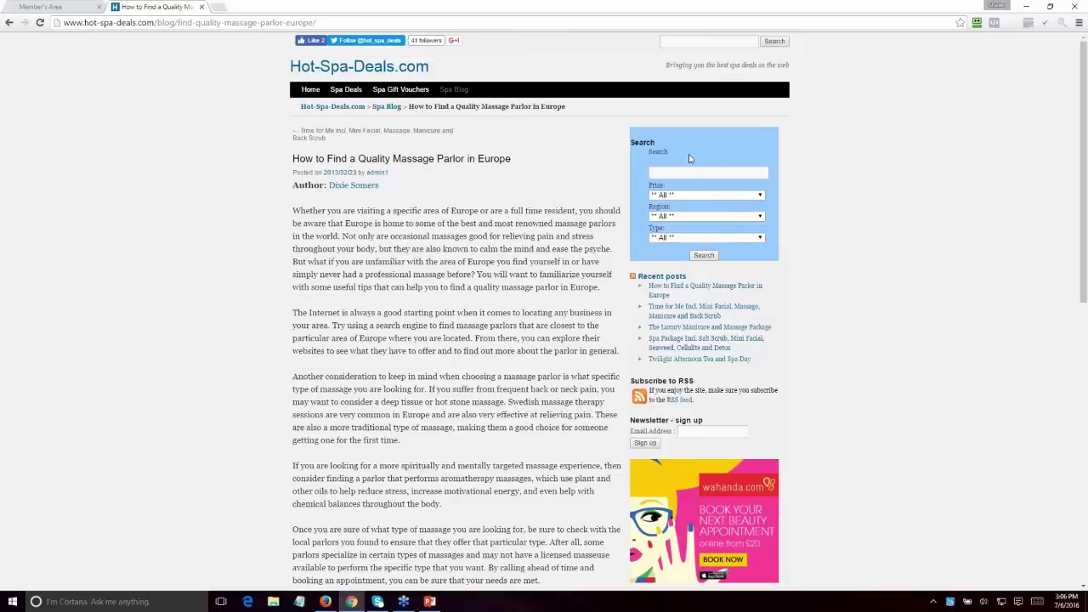
# Search the spa deals for region East of England, type Spa day and price £250 - £499.
pyautogui.click(751, 216)
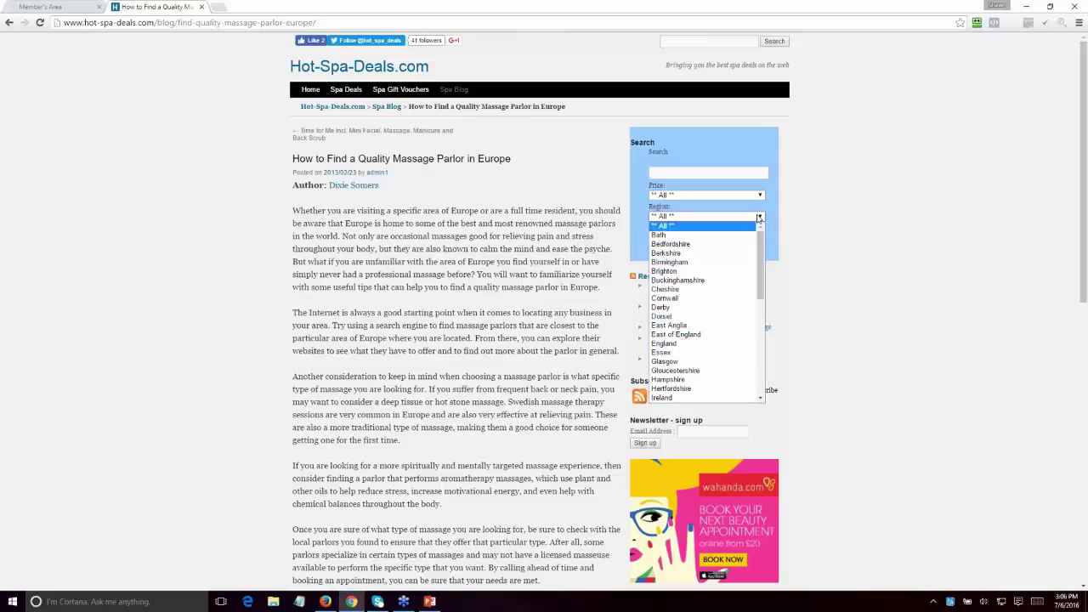
pyautogui.click(708, 335)
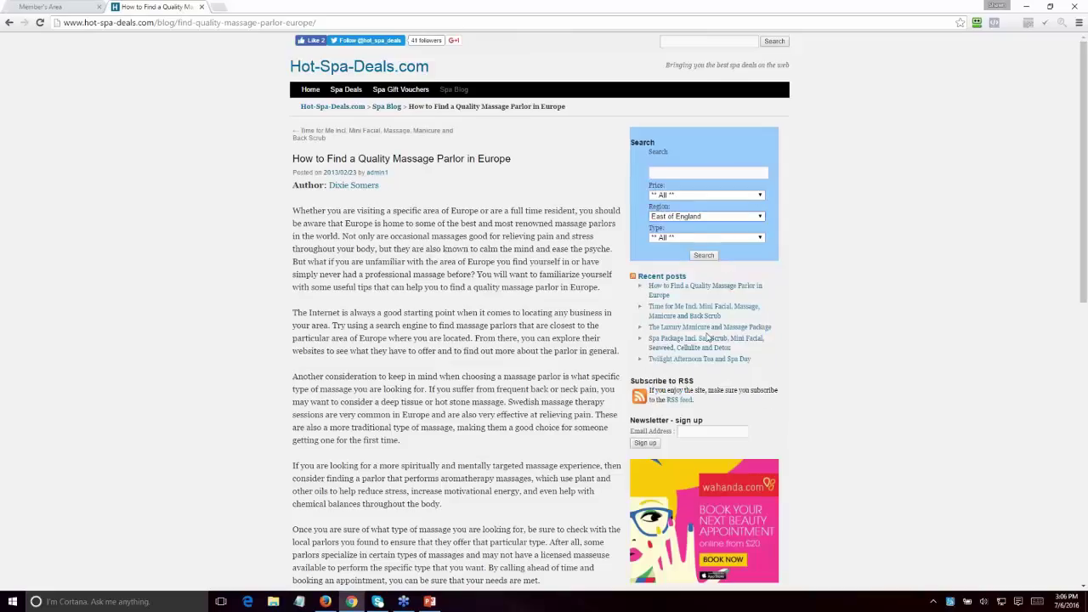
pyautogui.click(733, 238)
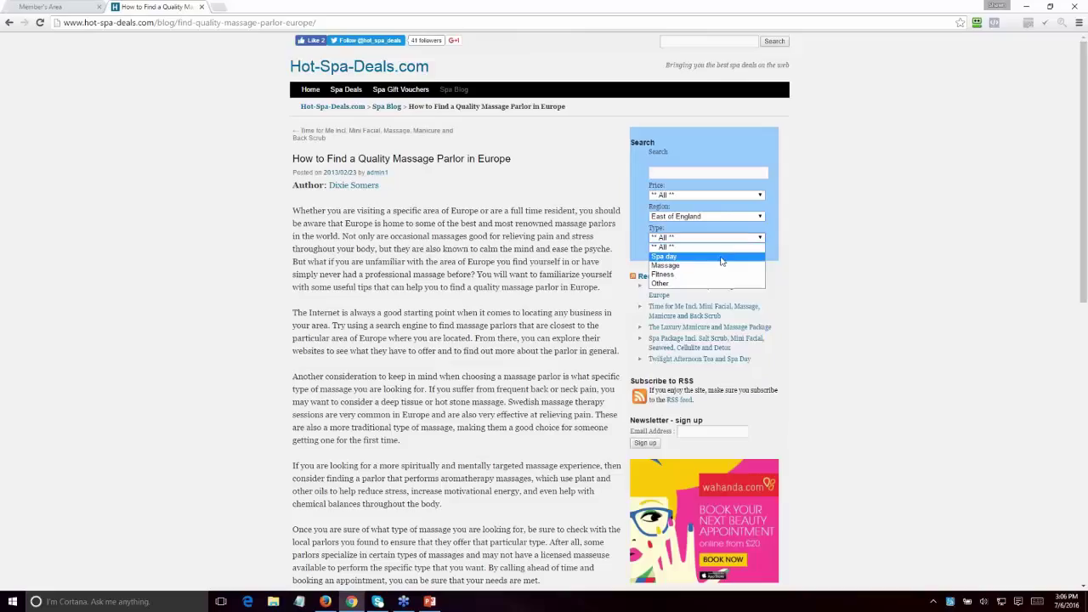
pyautogui.click(721, 257)
pyautogui.click(729, 195)
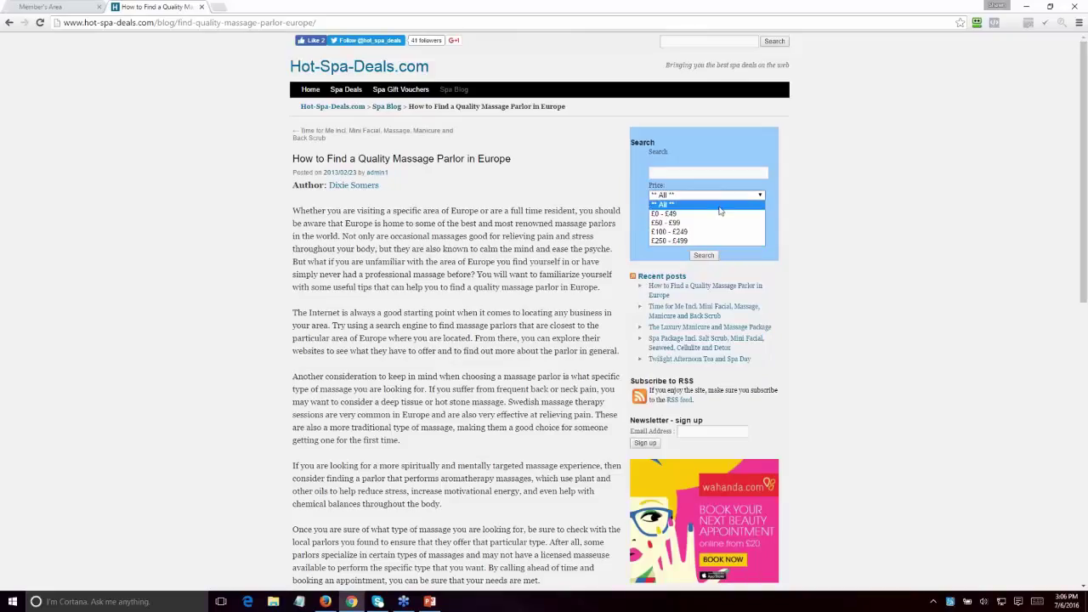
pyautogui.click(714, 241)
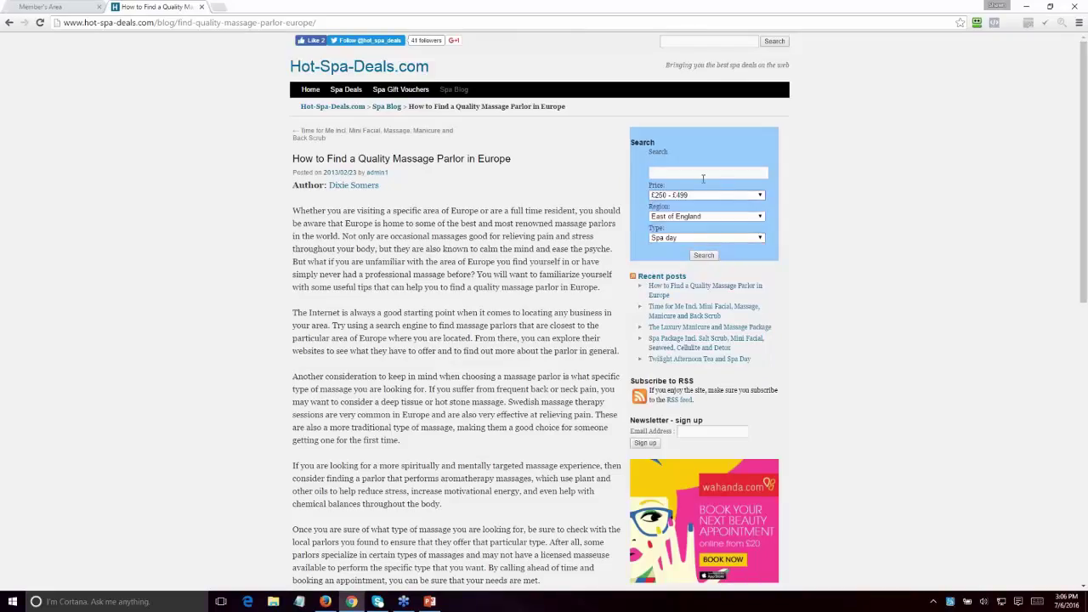
pyautogui.click(704, 255)
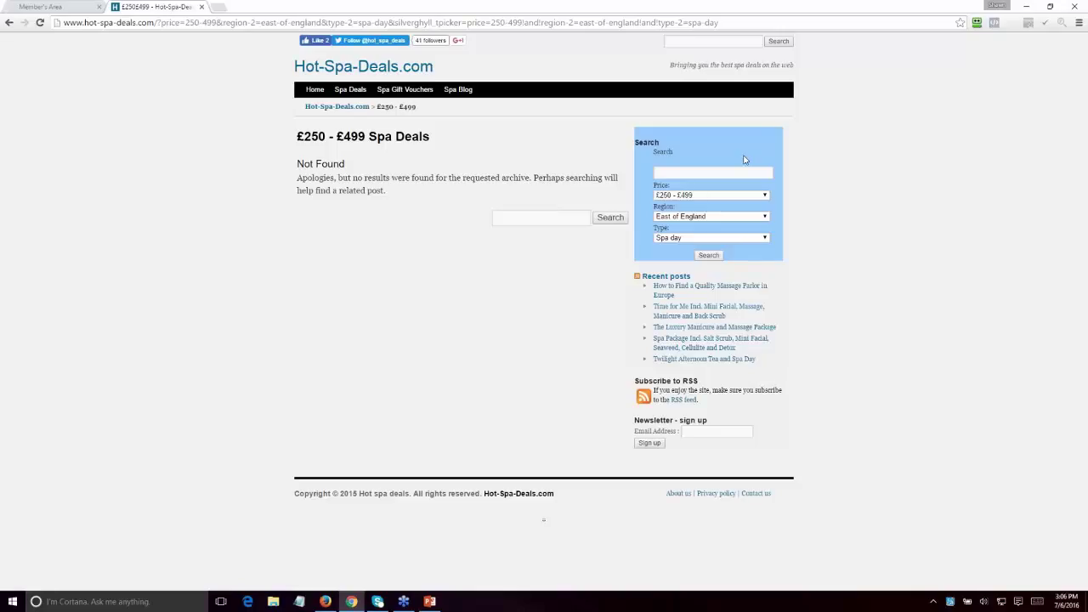
# Change the deal search's price range to £0 - £49 and run it again.
pyautogui.click(764, 197)
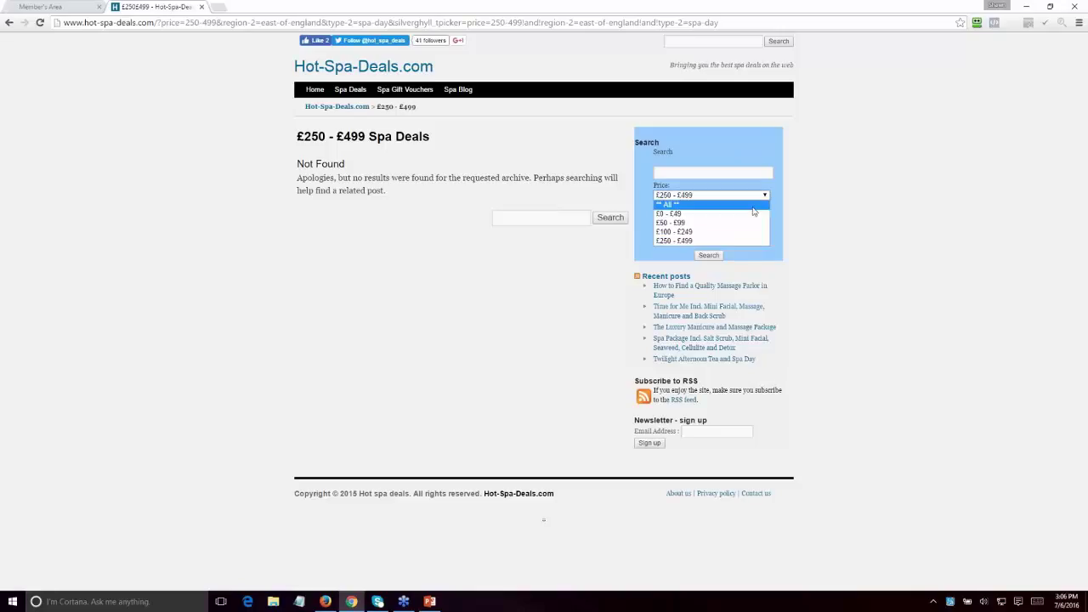
pyautogui.click(722, 212)
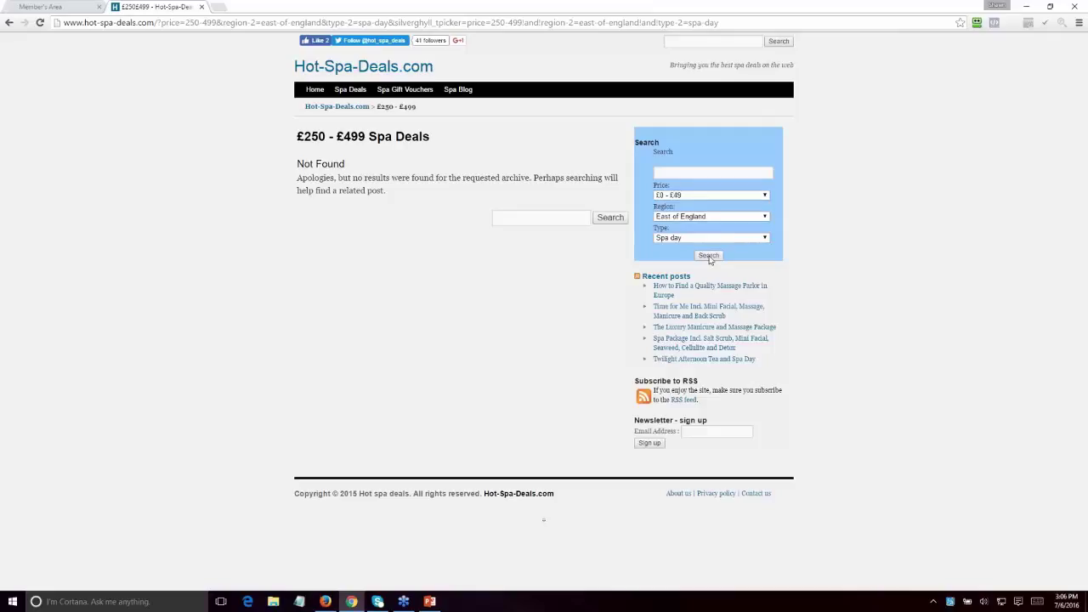
pyautogui.click(708, 257)
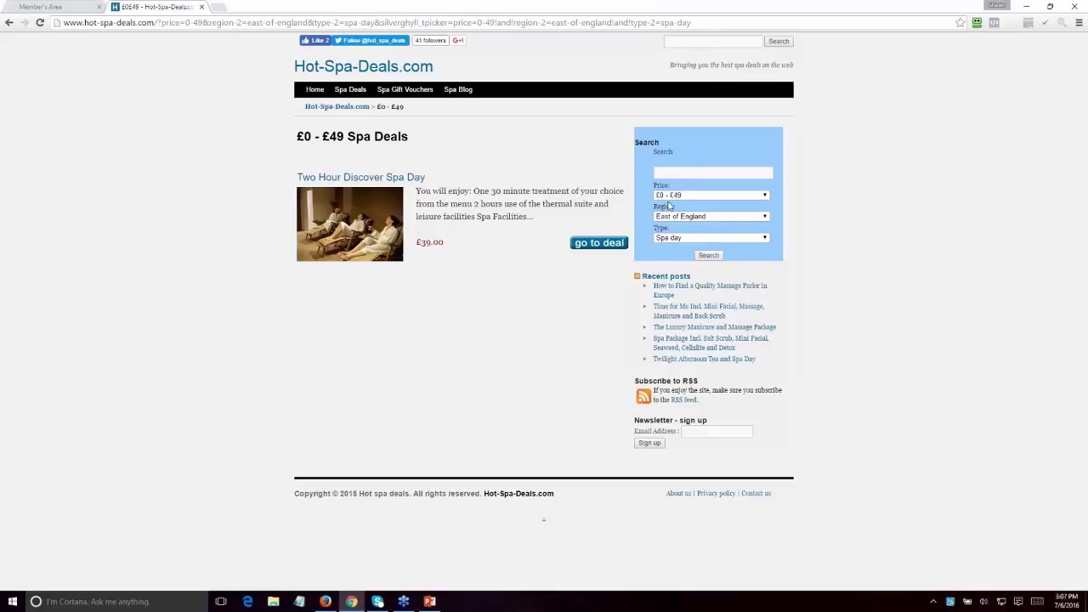
# Switch to the PowerPoint webinar presentation and advance from the Site Analysis slide past Q & A Session to WebFire Demo.
pyautogui.click(431, 601)
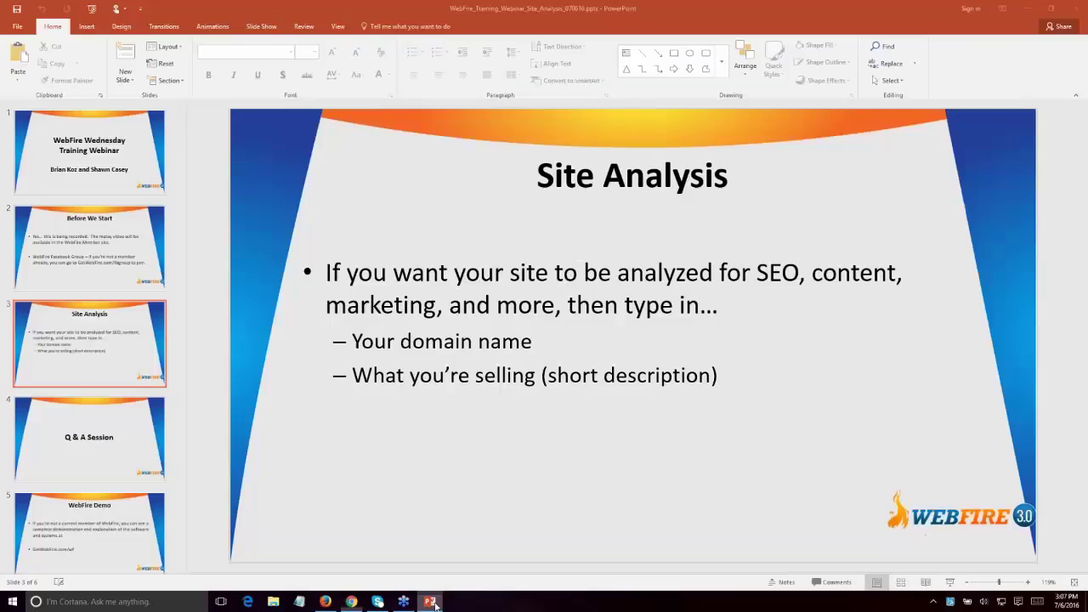
pyautogui.click(102, 337)
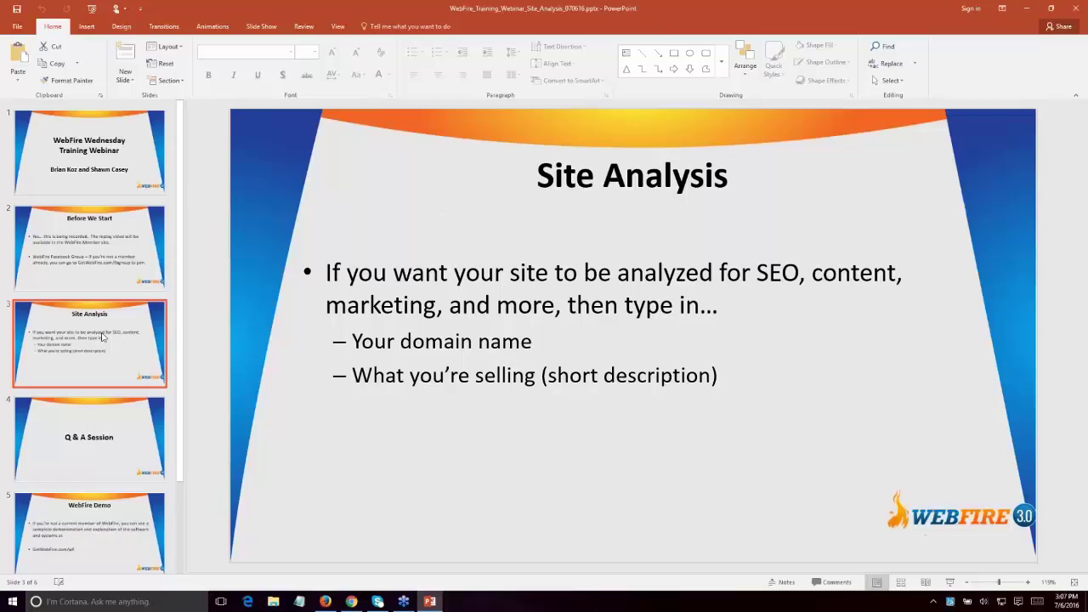
pyautogui.press('Down')
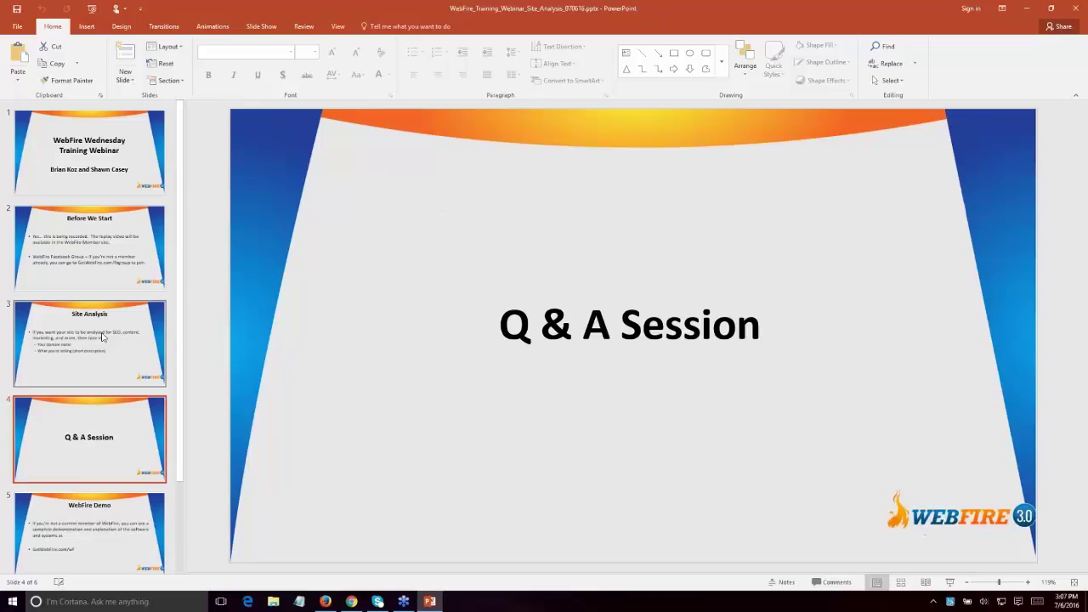
pyautogui.press('Down')
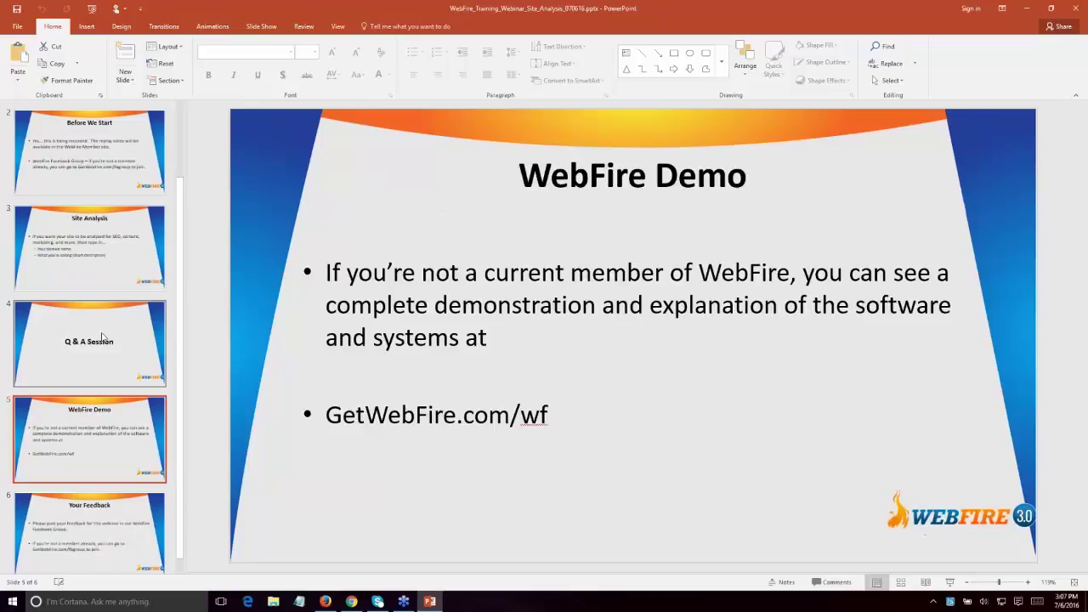